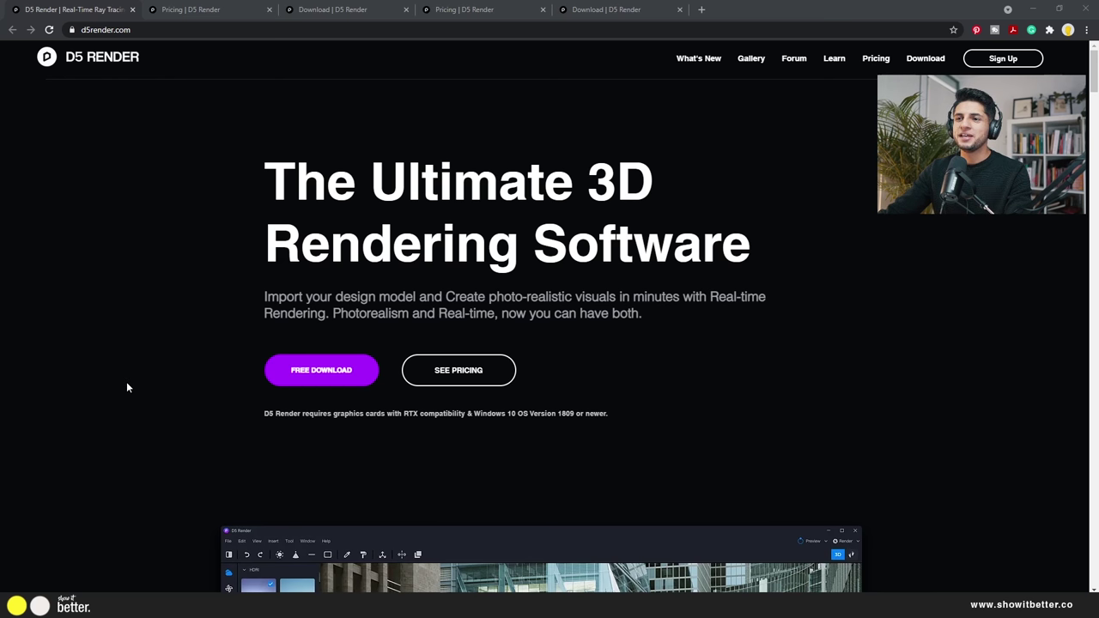
Review the D5 Render website's home page, pricing plans, hardware requirements, upcoming features and converter plugin downloads
scroll(127, 388, "down", 4)
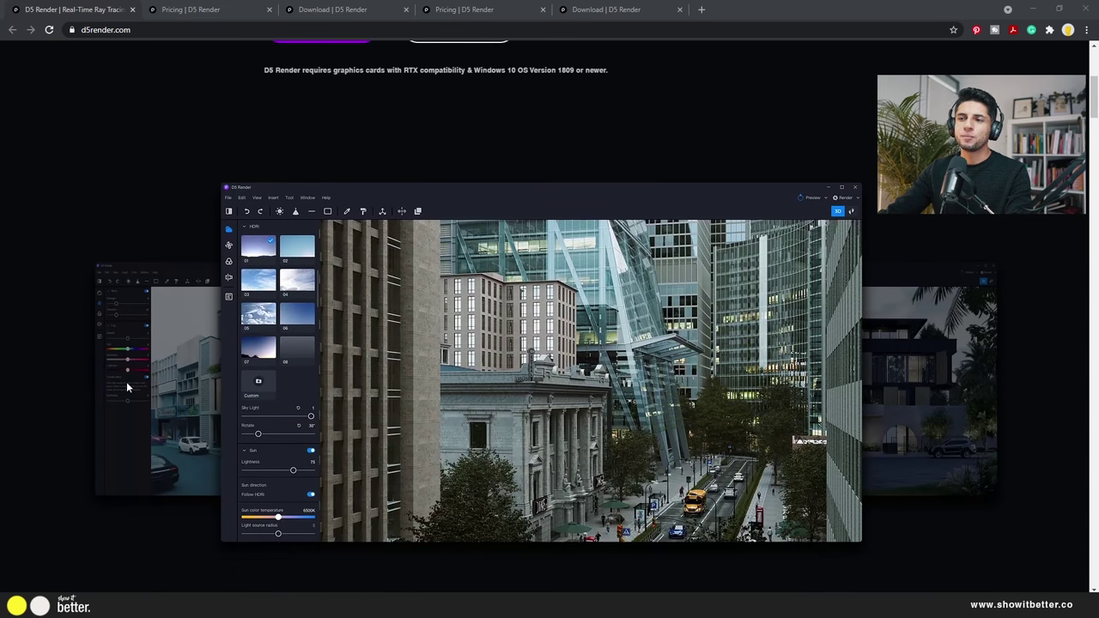
scroll(127, 389, "down", 2)
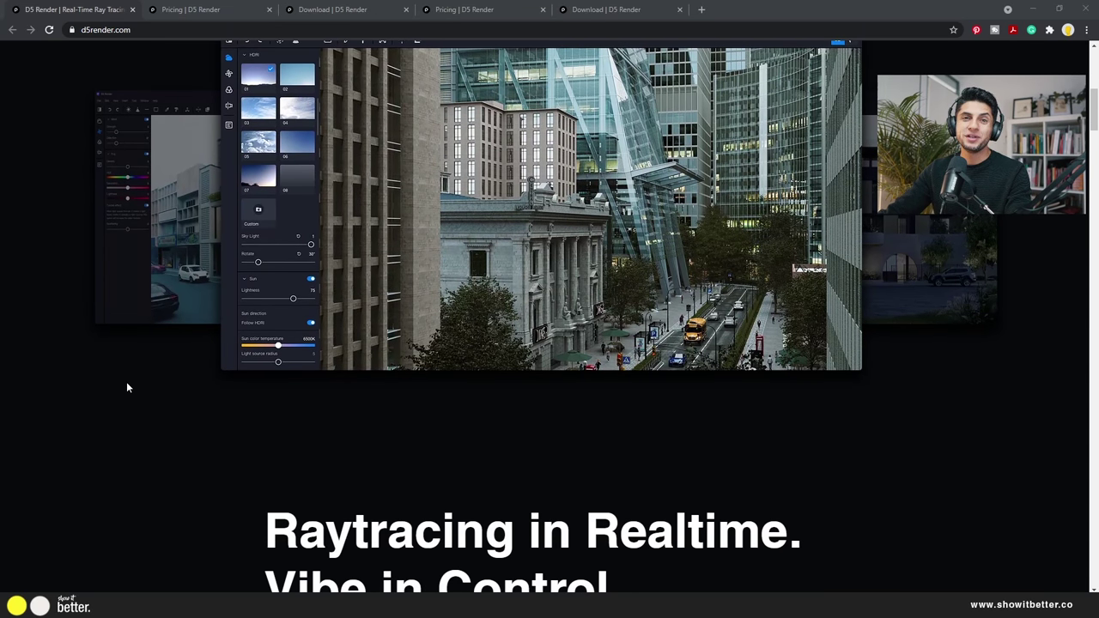
scroll(126, 388, "down", 3)
left_click(202, 9)
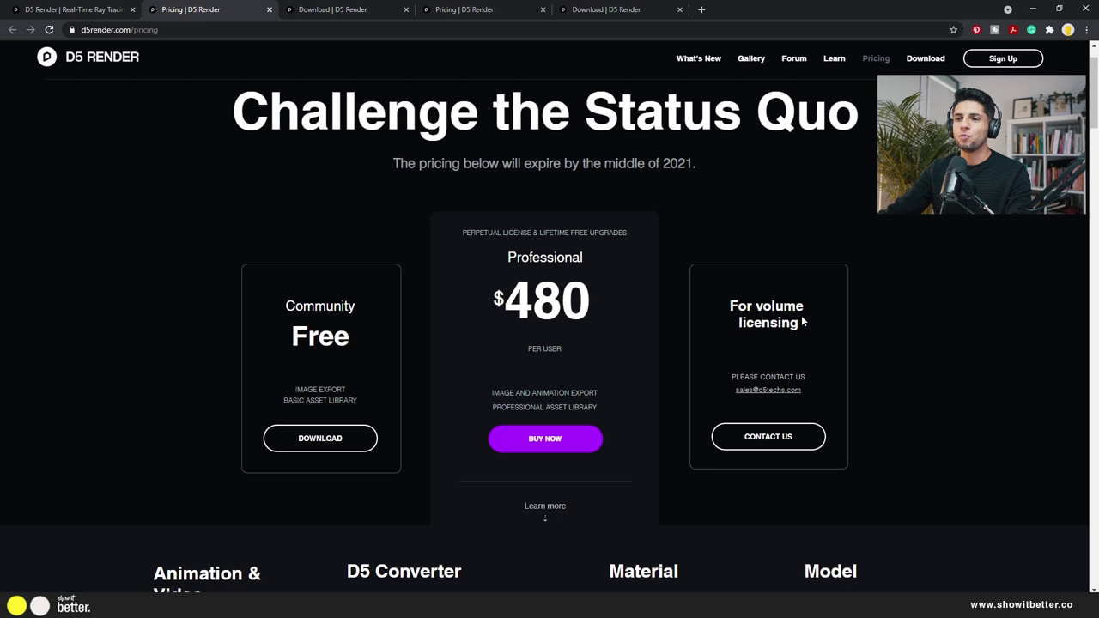
key("ctrl+Tab")
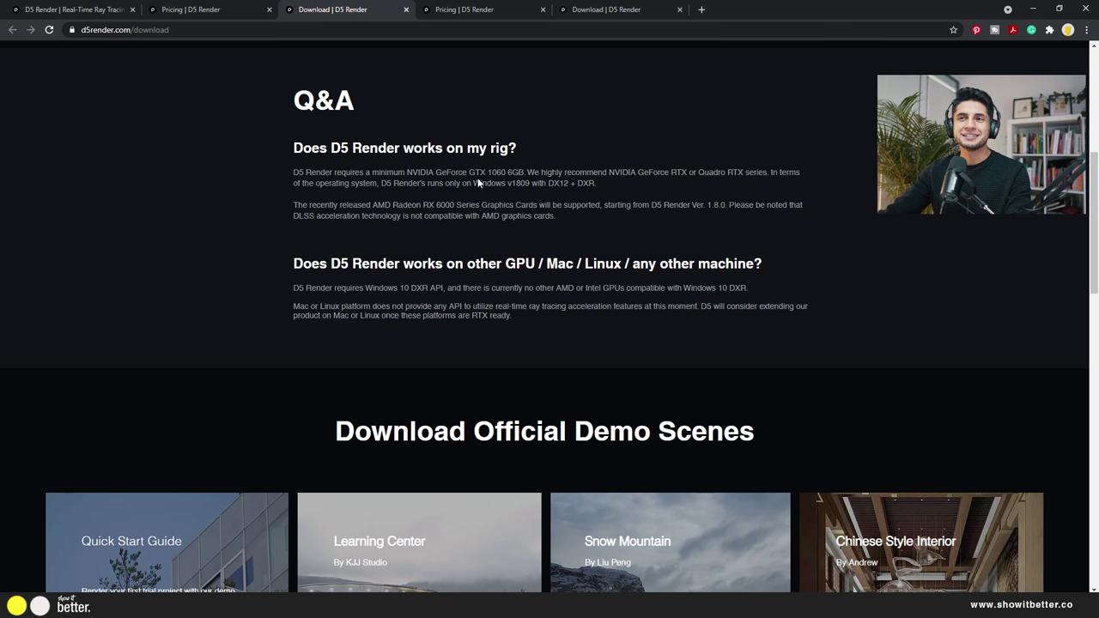
key("alt+Tab")
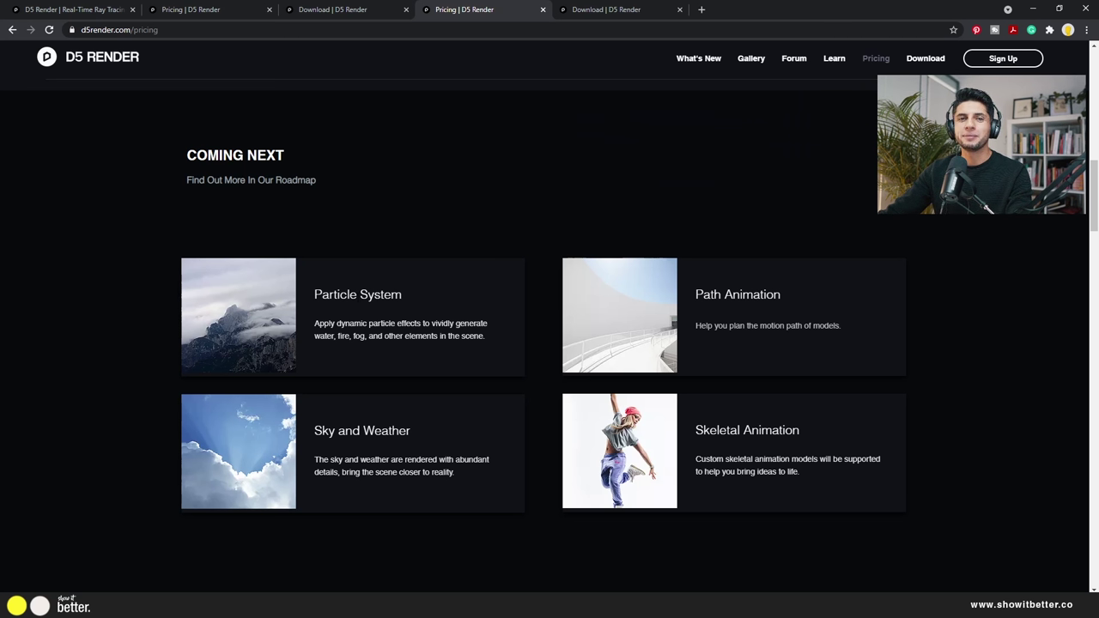
left_click_drag(723, 301, 733, 295)
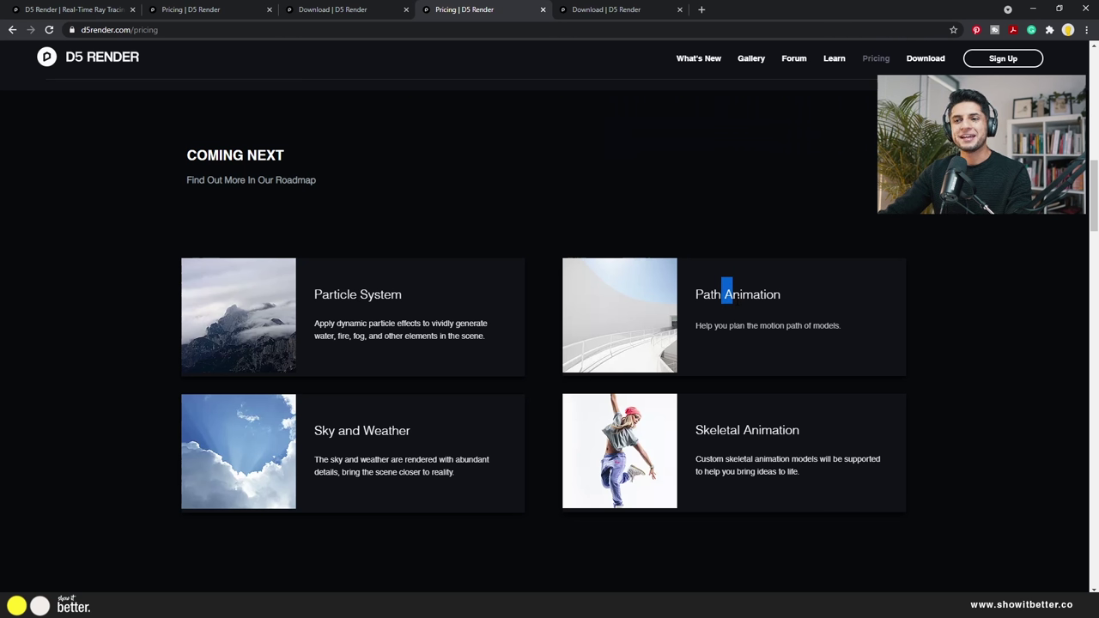
left_click_drag(730, 429, 759, 429)
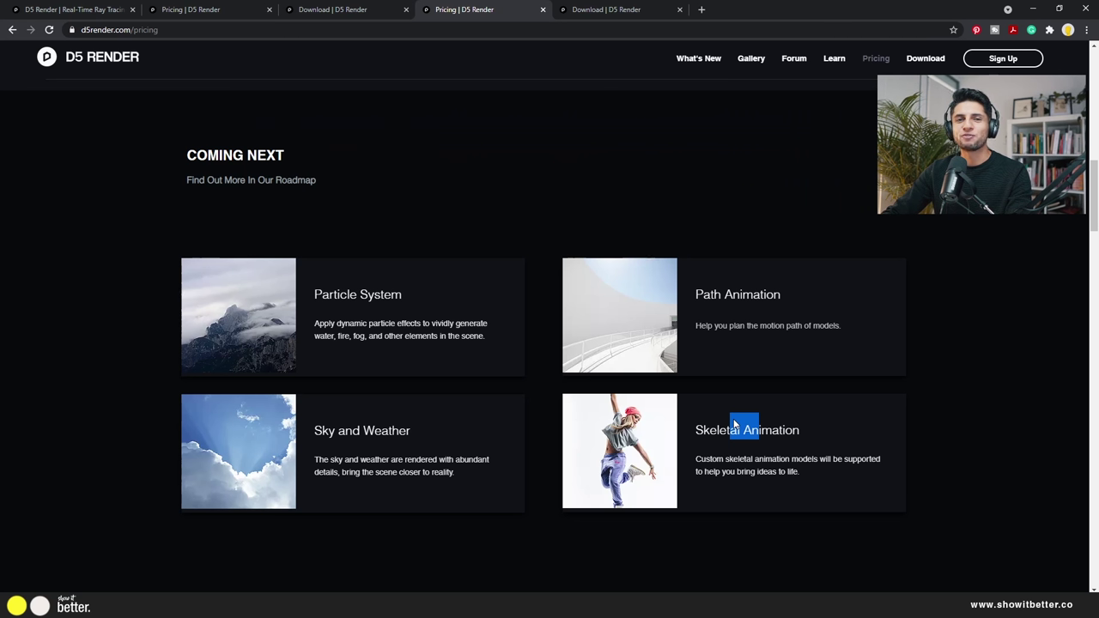
key("ctrl+Tab")
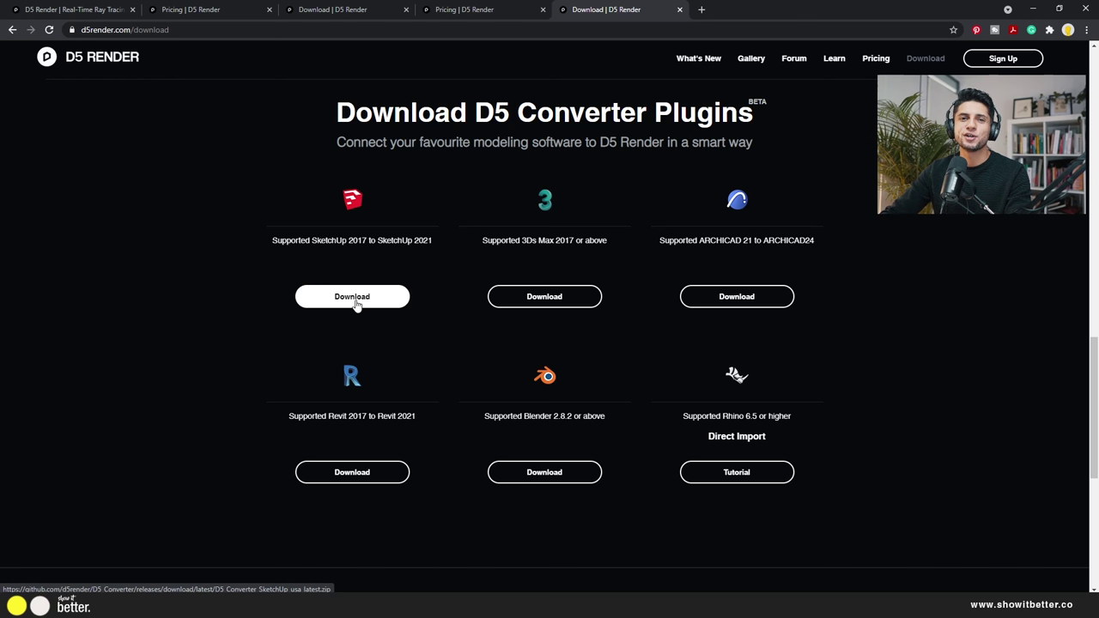
Return to the D5 Render home page and download the free version of the software
key("ctrl+1")
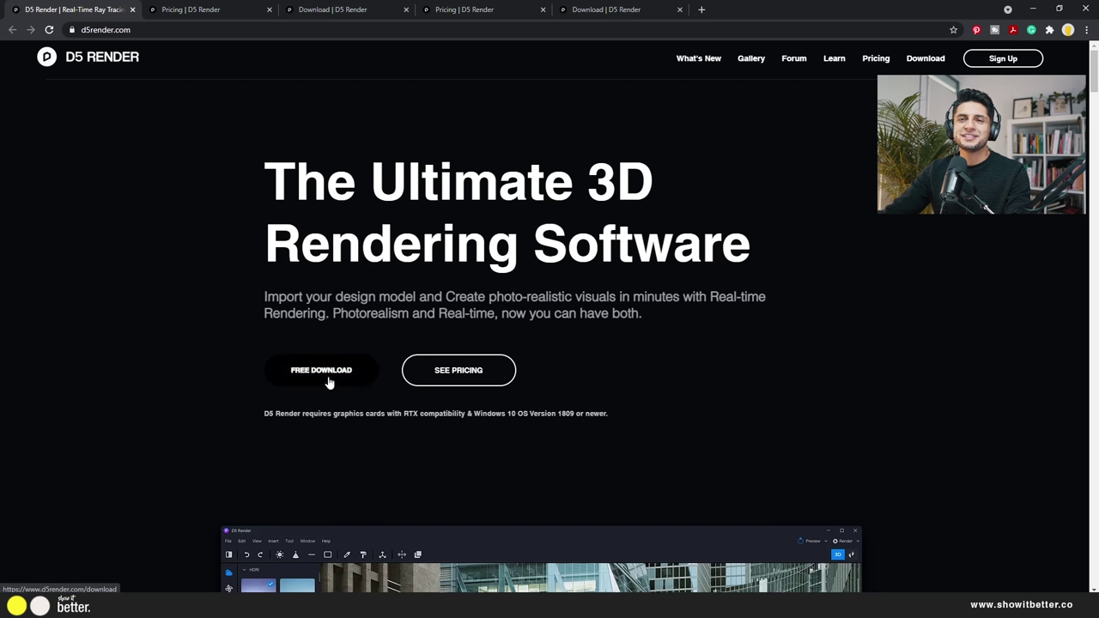
left_click(319, 375)
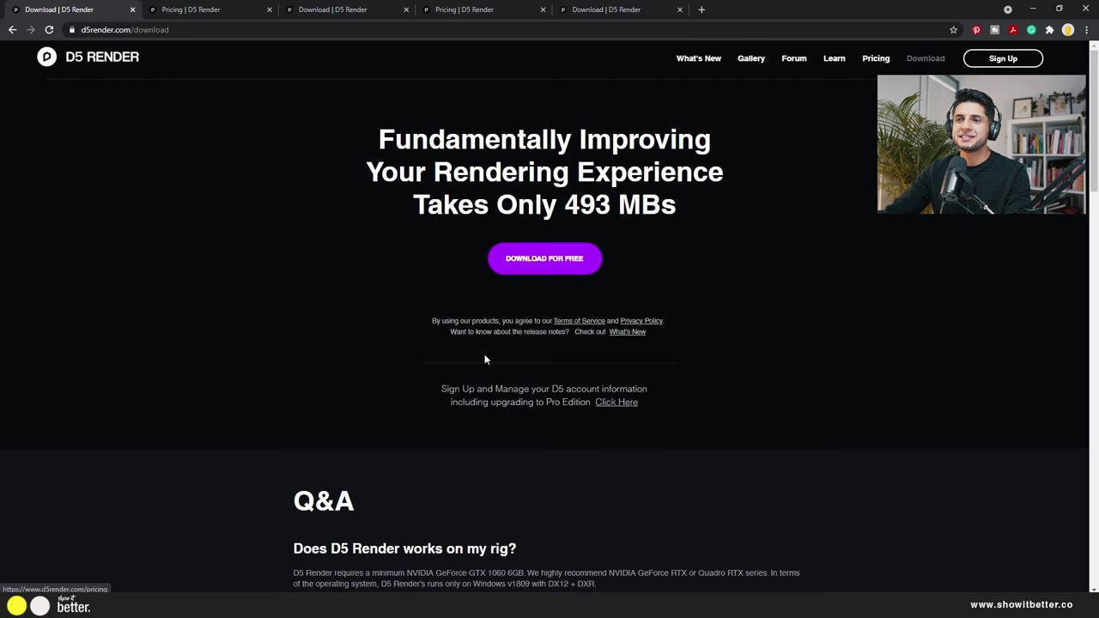
left_click(538, 262)
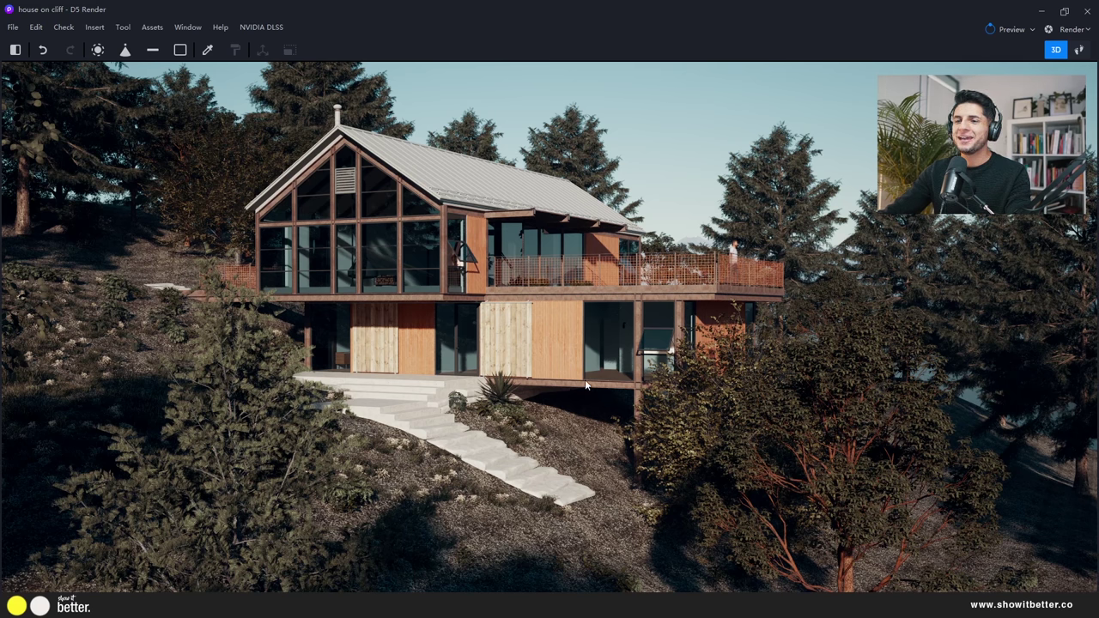
In the house on cliff project in D5 Render, orbit, pan and zoom around the house in Bird View
right_click_drag(669, 376, 637, 397)
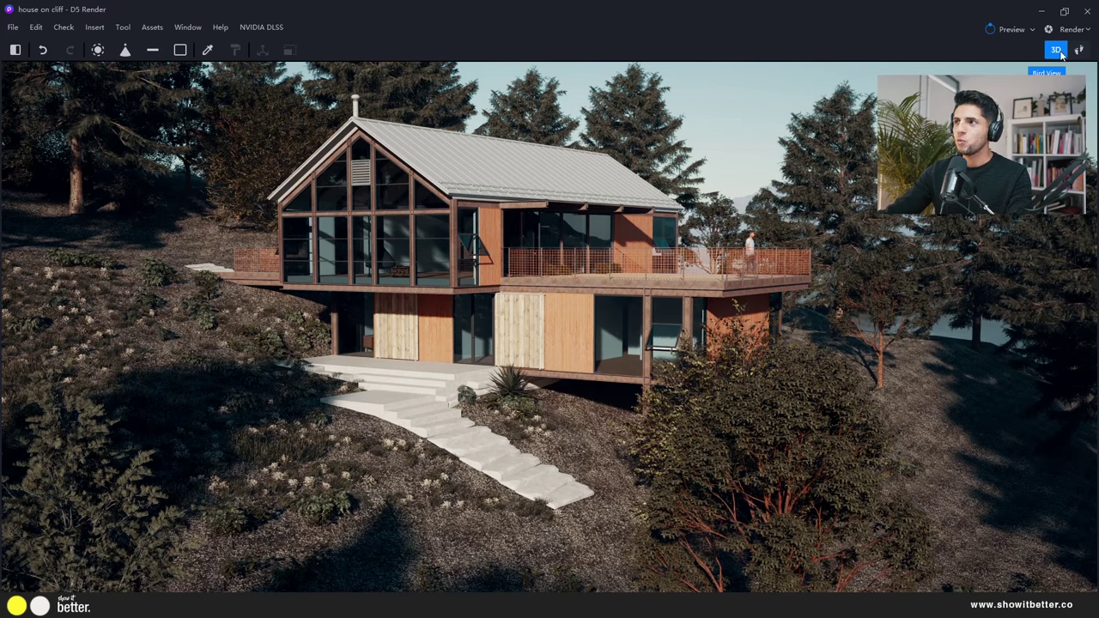
scroll(407, 396, "down", 3)
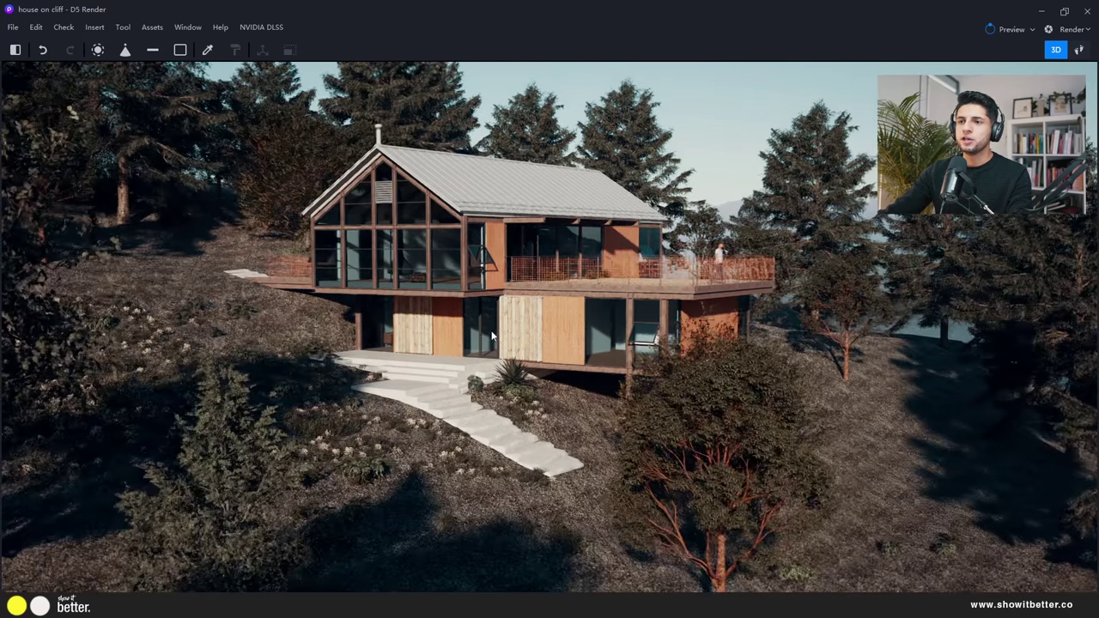
middle_click_drag(407, 396, 625, 352)
scroll(504, 371, "up", 5)
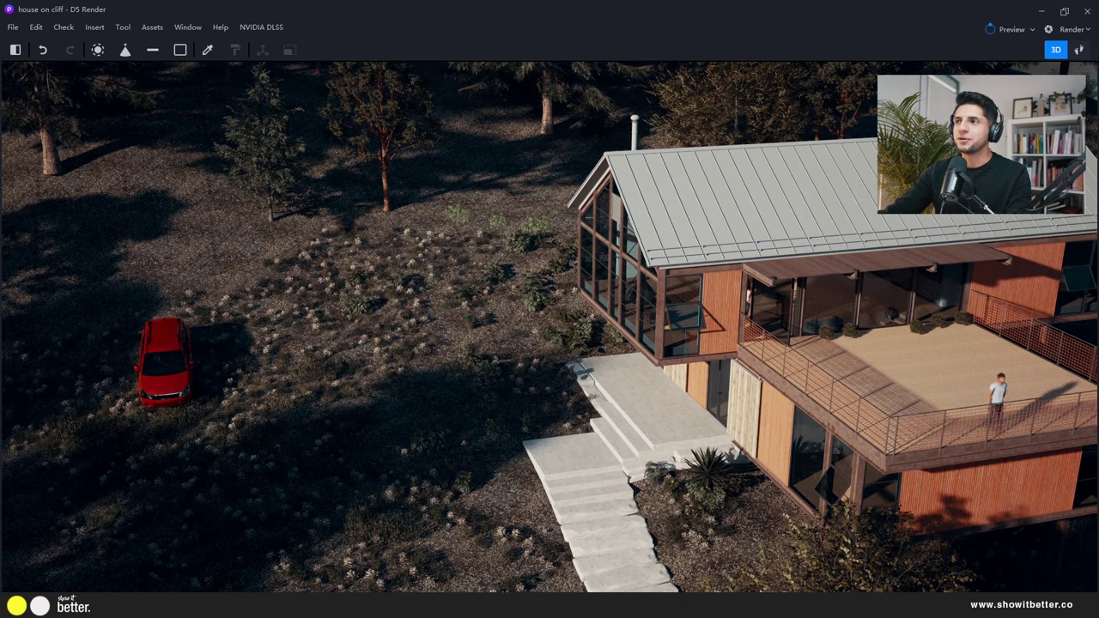
Switch from Bird View to walk navigation and move the camera forward, backward, sideways and upward through the scene
left_click(1081, 51)
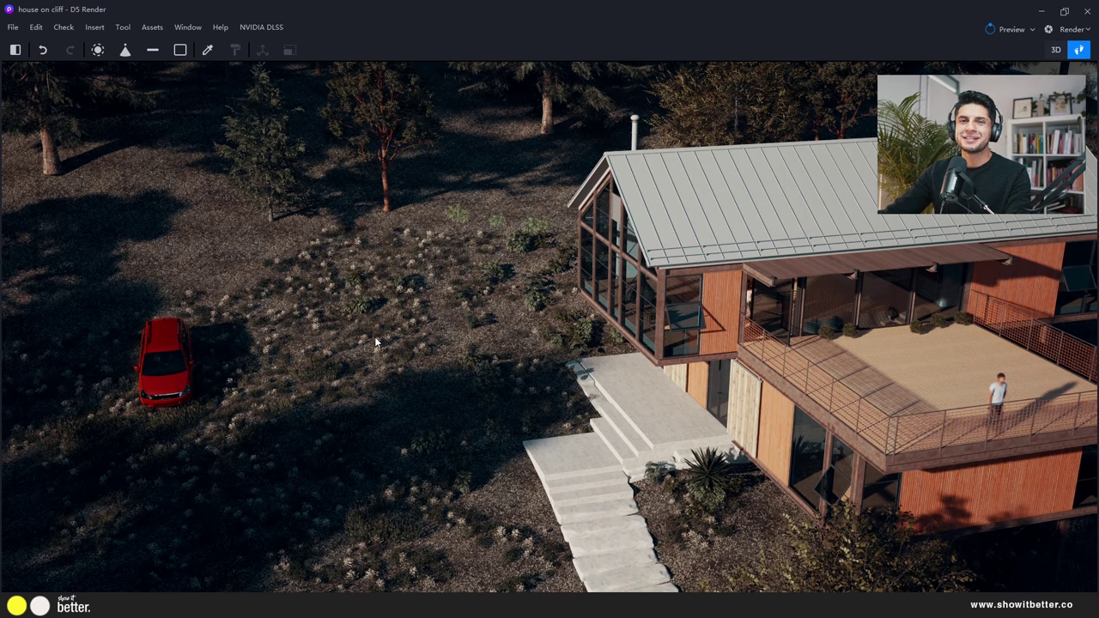
key("w")
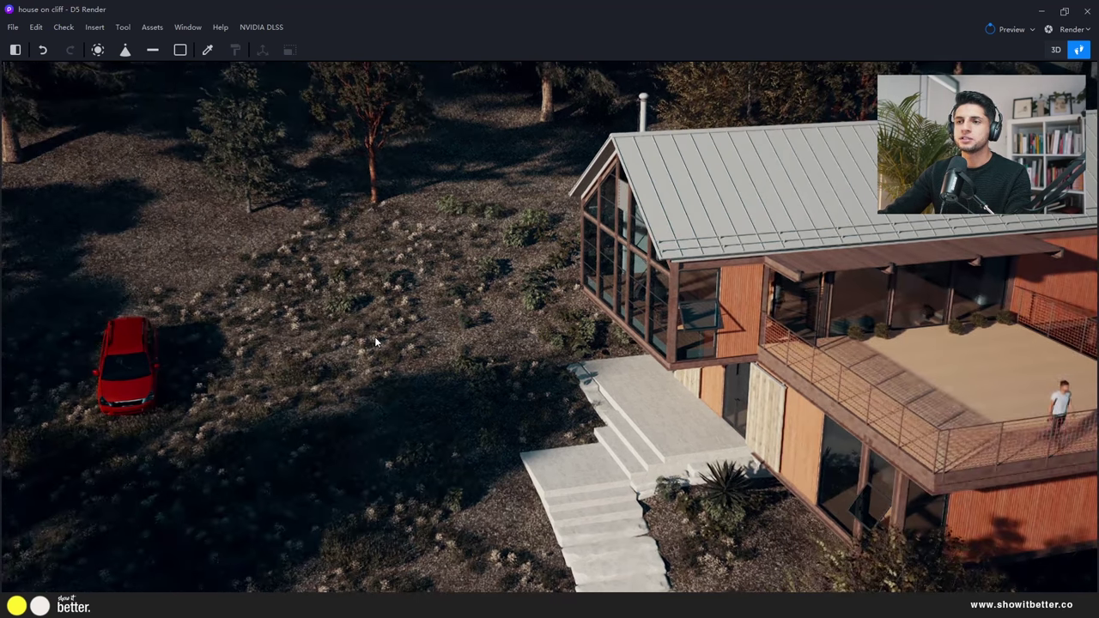
key("a")
key("d")
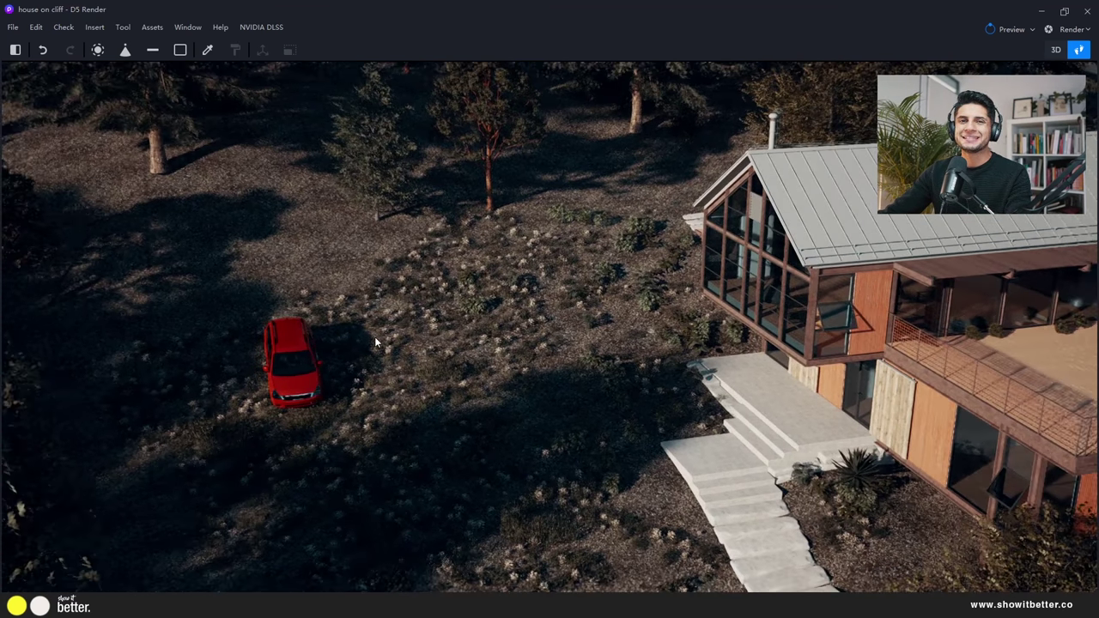
key("w")
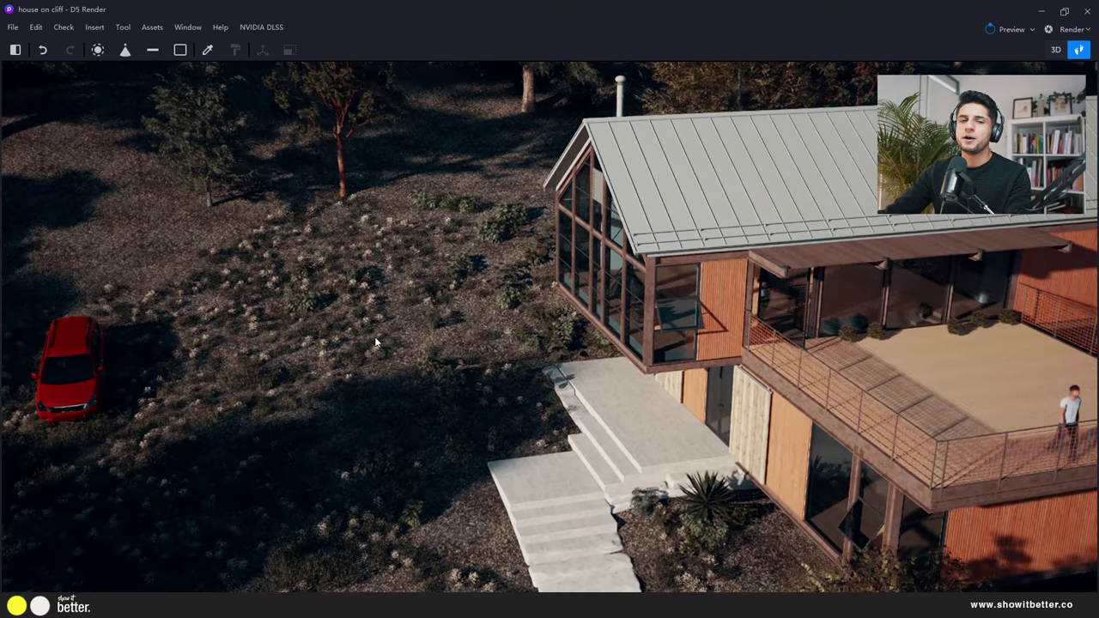
key("s")
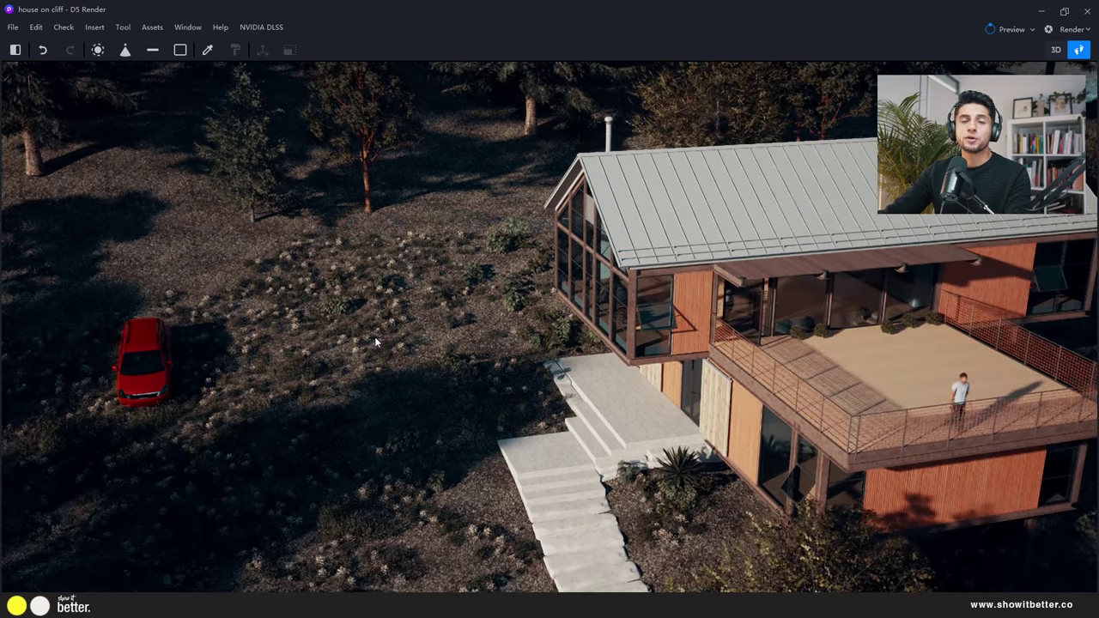
key("e")
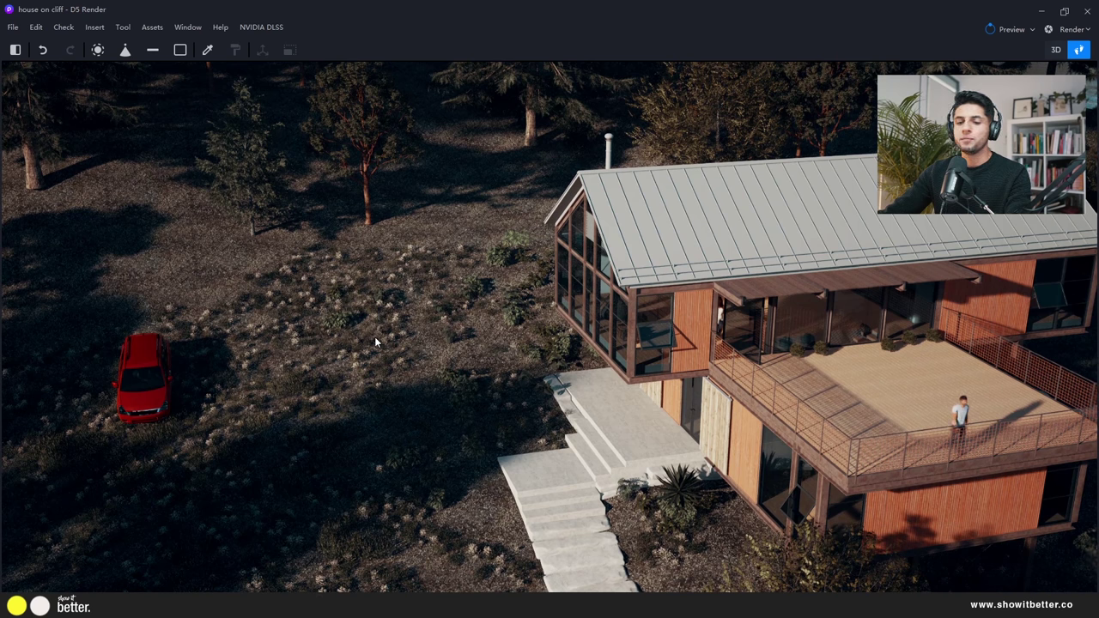
key("e")
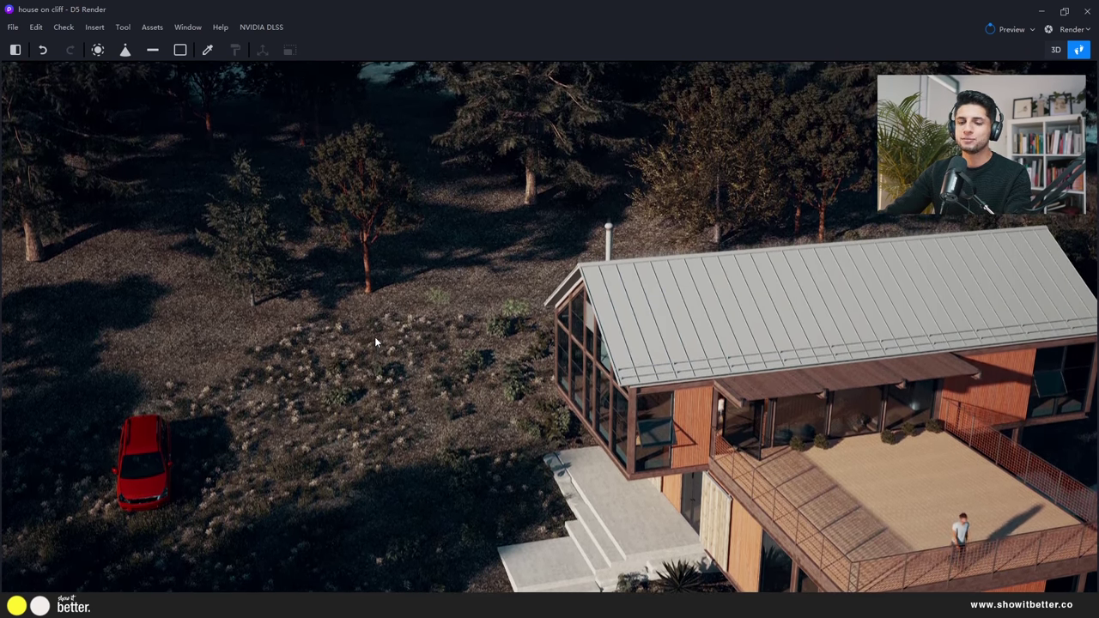
key("w")
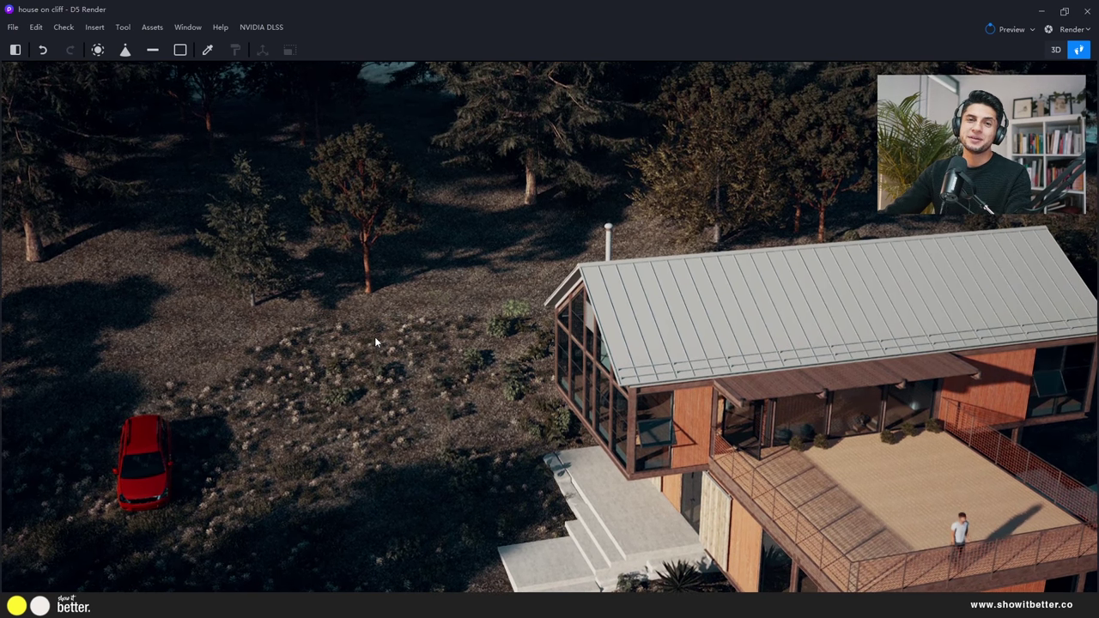
key("w")
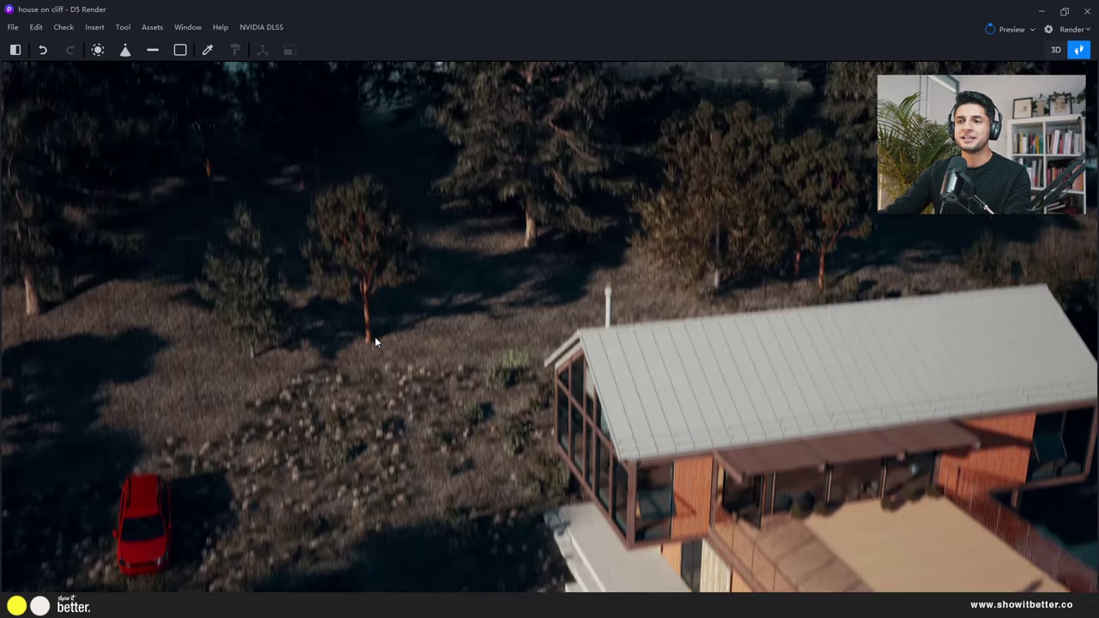
key("w")
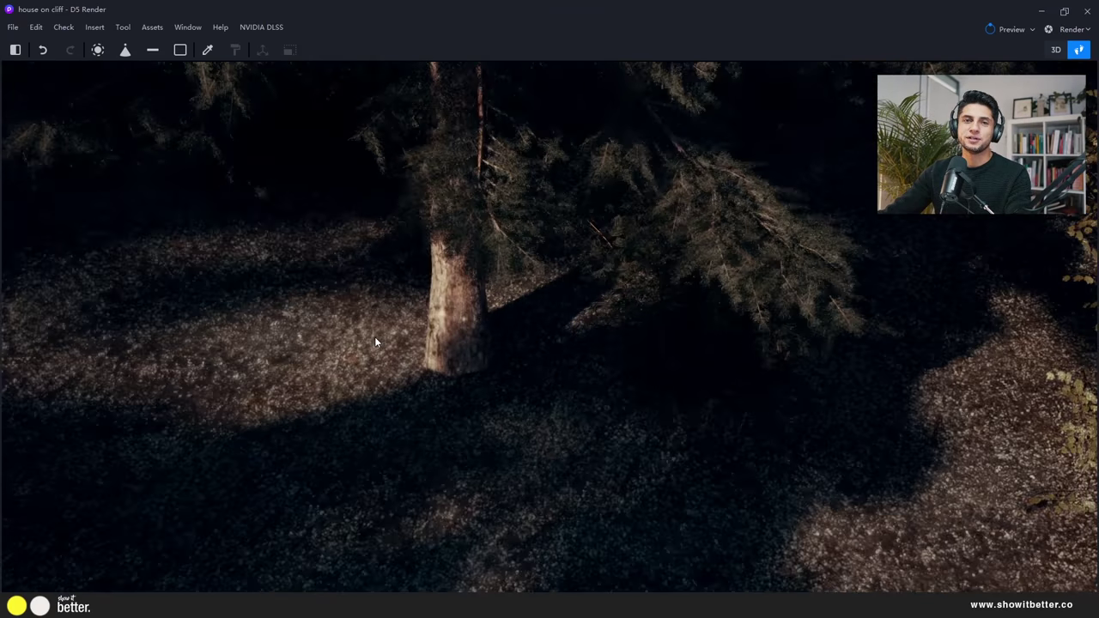
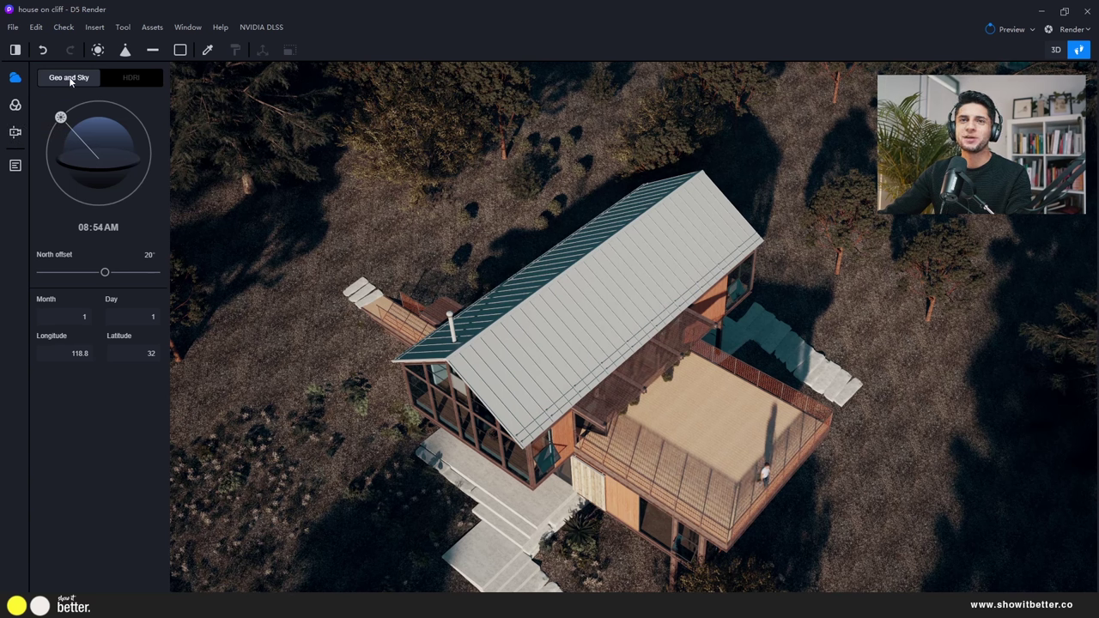
Compare the HDRI and Geo and Sky environments, keep Geo and Sky, and review the filter and view settings
left_click(133, 79)
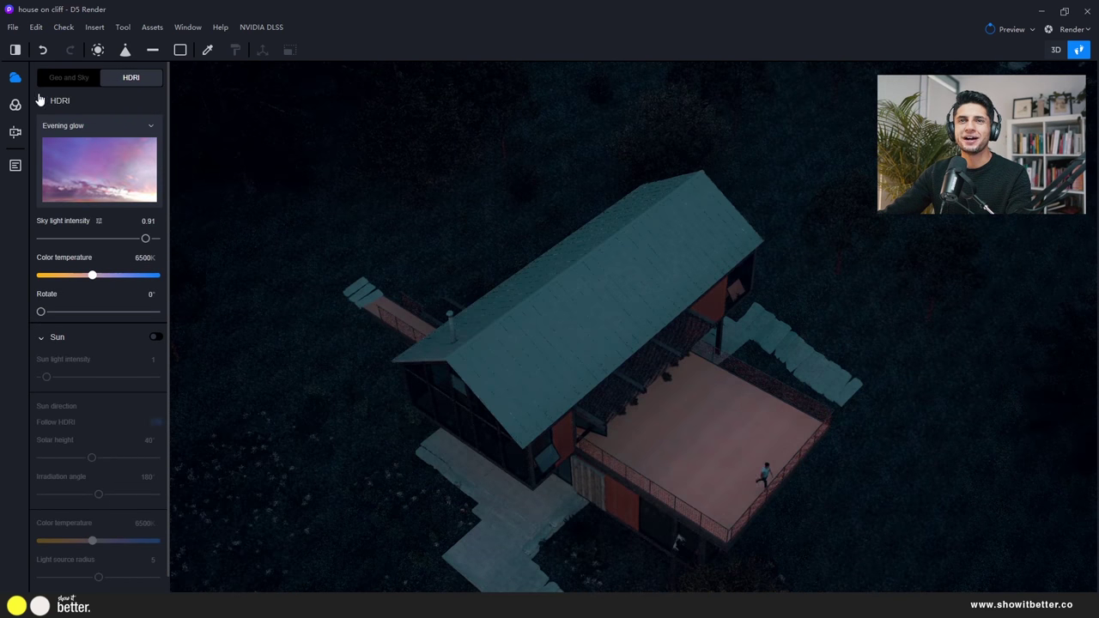
left_click(63, 81)
left_click(14, 104)
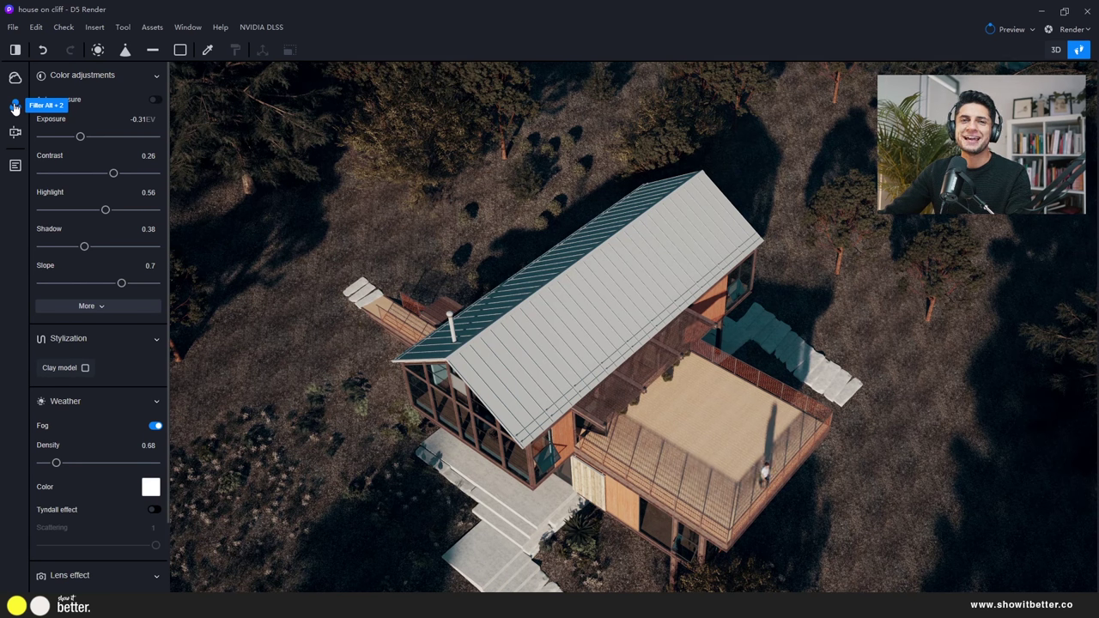
left_click(14, 132)
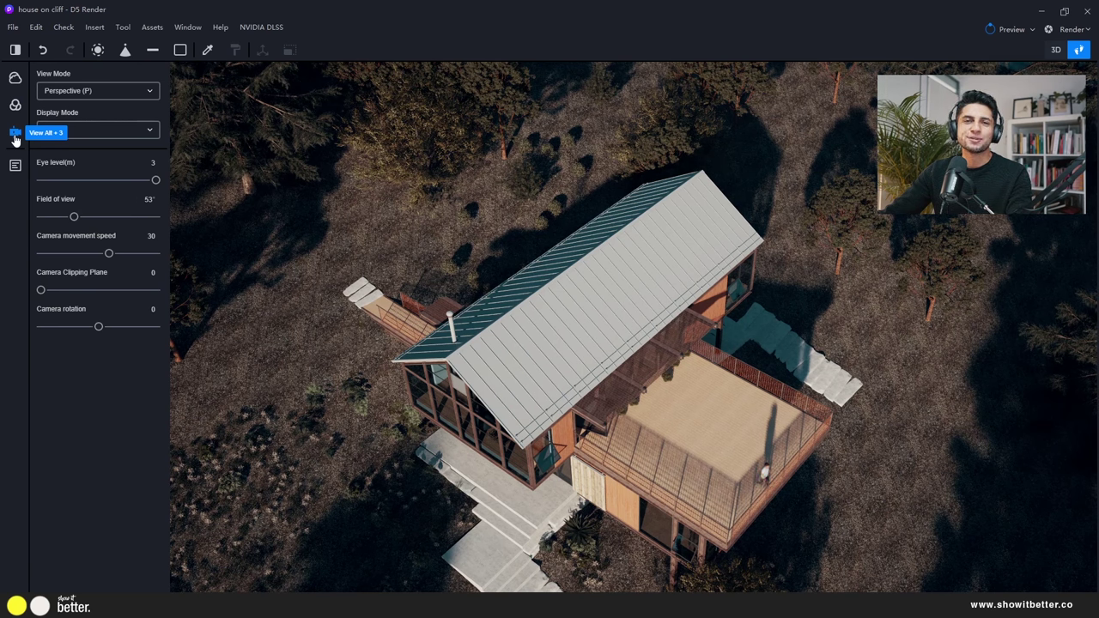
Show the scene list and look through the saved scenes and the objects placed in the project
left_click(16, 170)
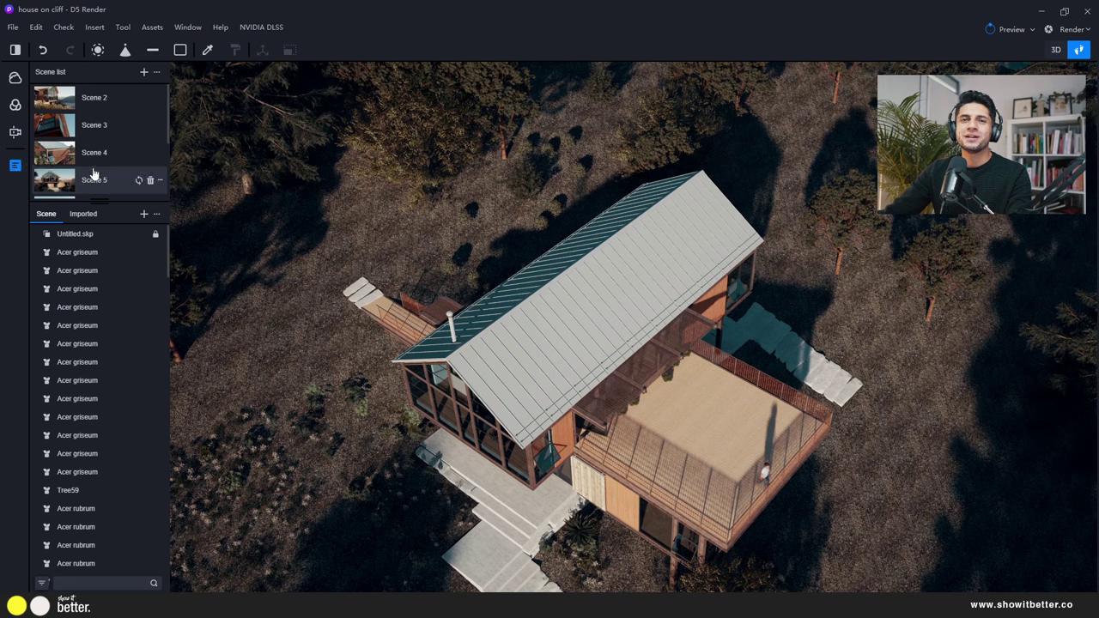
scroll(83, 267, "down", 10)
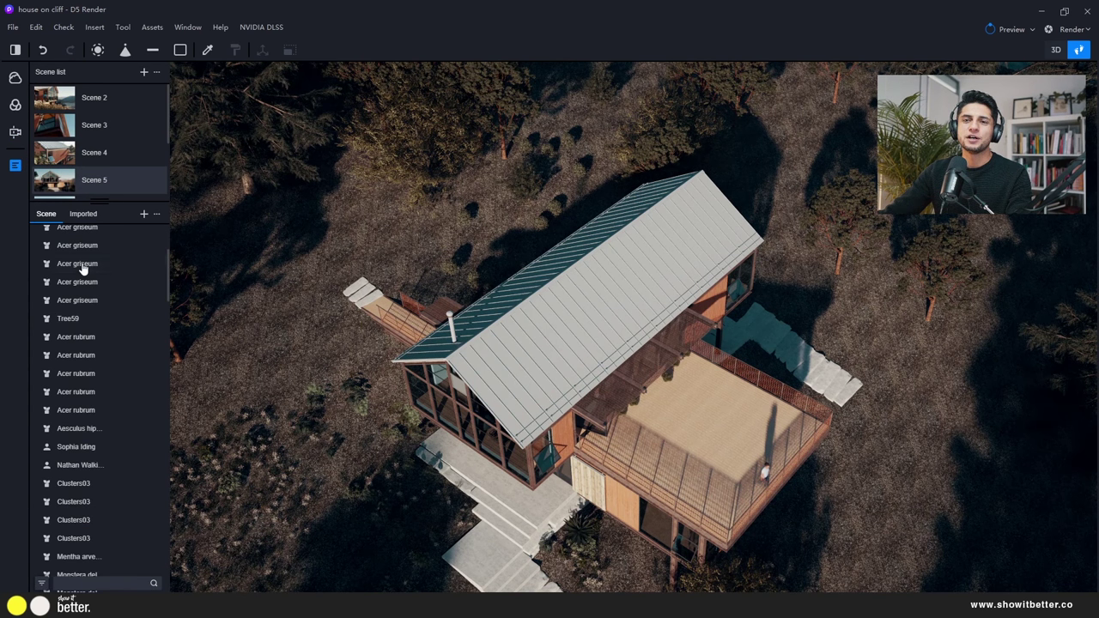
scroll(84, 269, "up", 8)
scroll(83, 269, "up", 2)
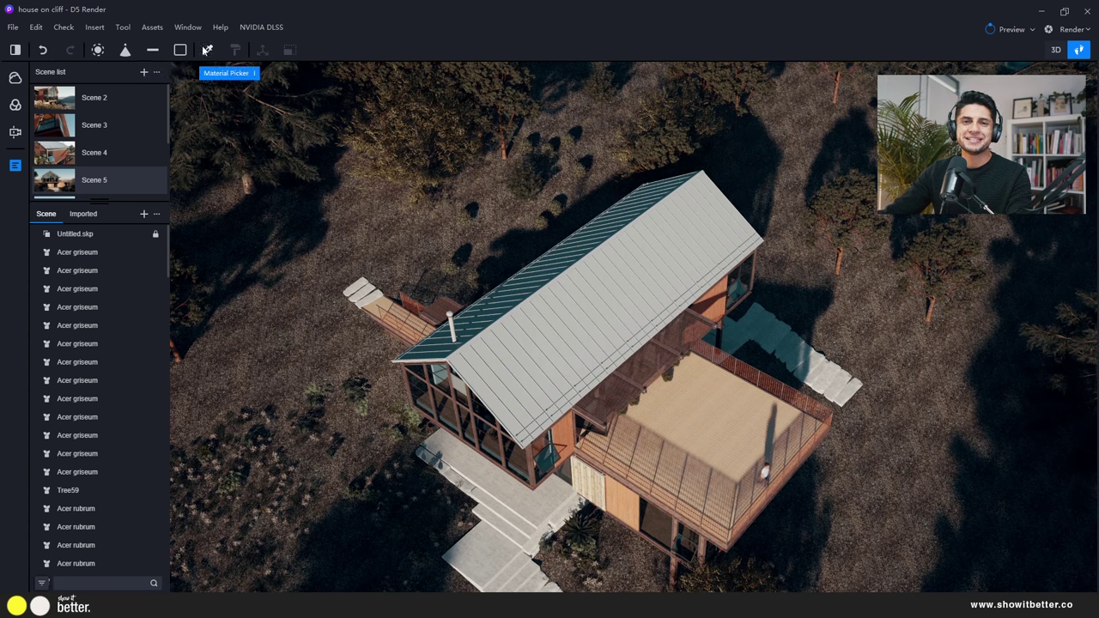
Open the D5 Render asset library, reposition its window and look at the available asset types
left_click(155, 27)
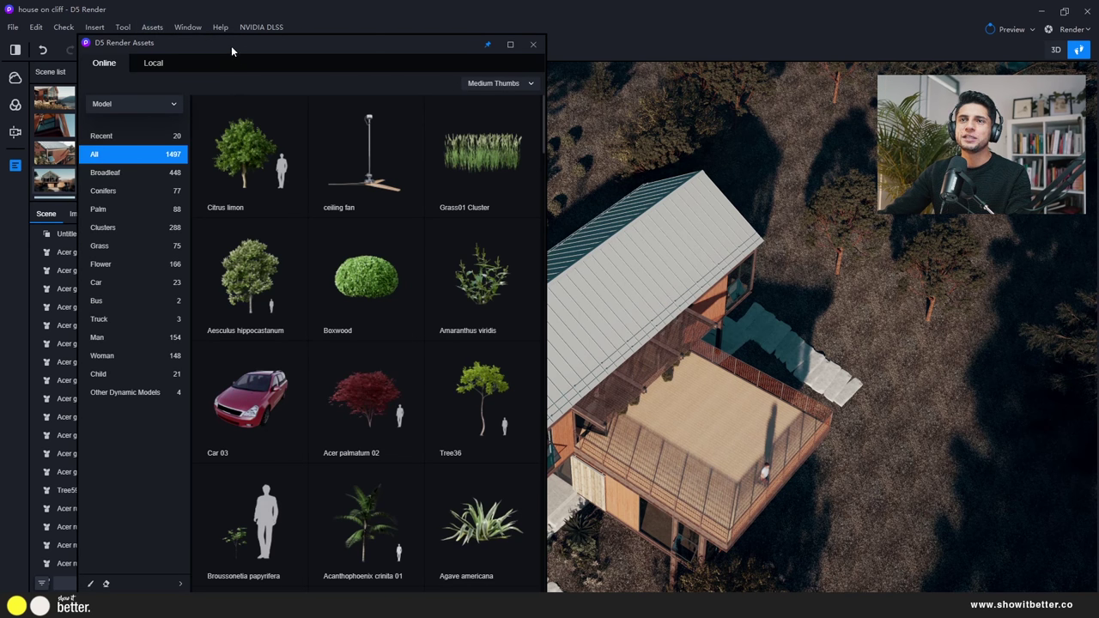
left_click_drag(231, 45, 262, 38)
left_click(164, 98)
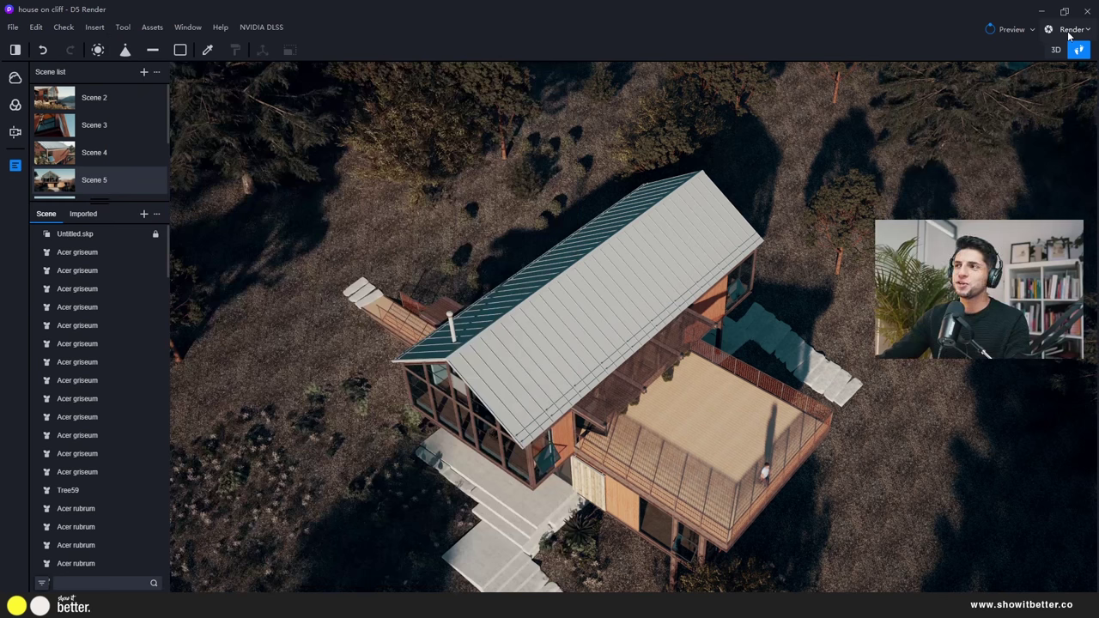
Enter the photo render mode to show the still image export settings
left_click(1070, 33)
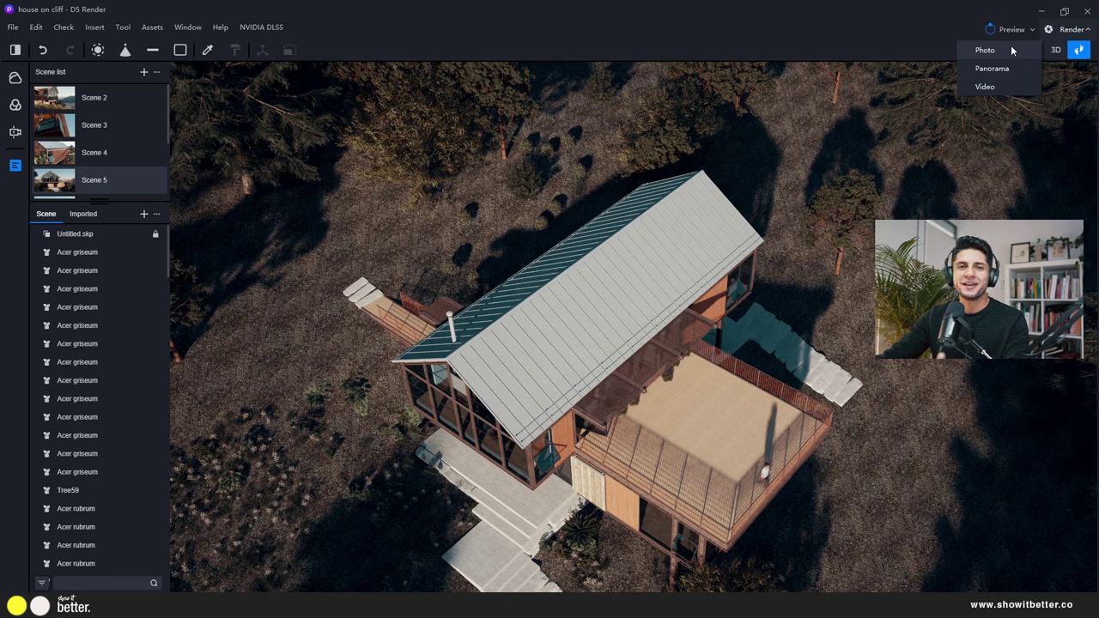
left_click(985, 50)
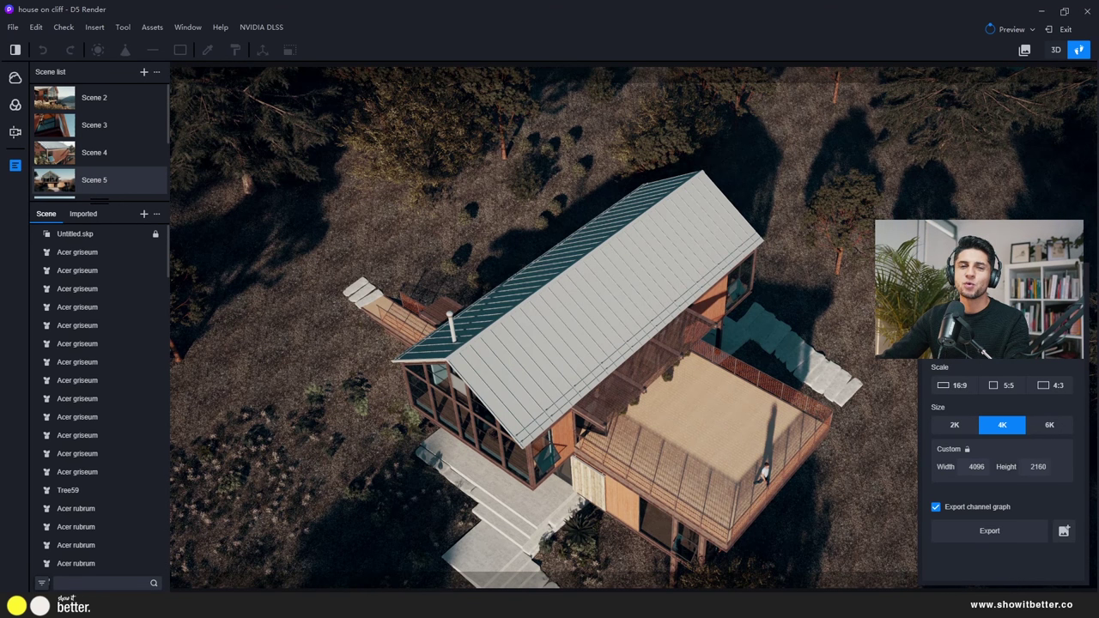
Leave the photo render mode and compare the Low Quality preview with High Quality, keeping High Quality
left_click(1062, 29)
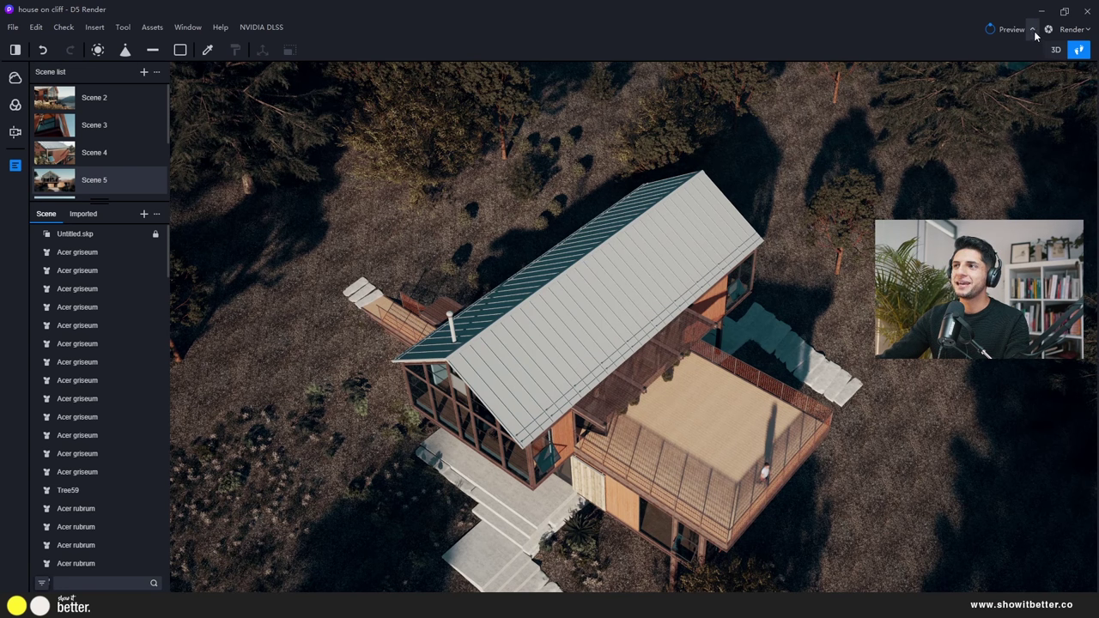
left_click(1035, 31)
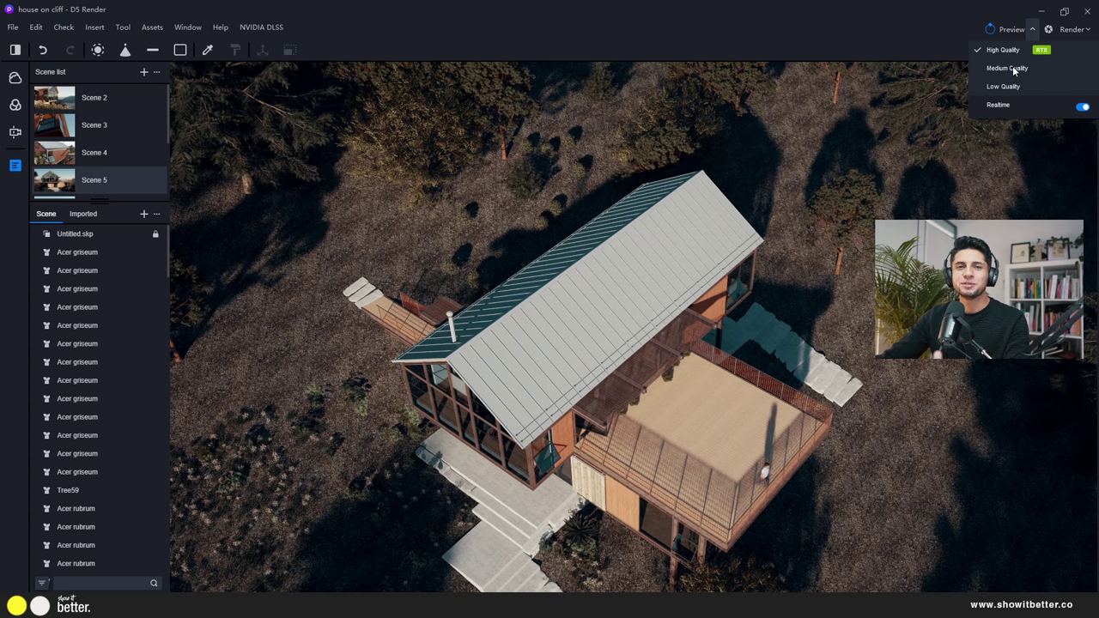
left_click(1006, 86)
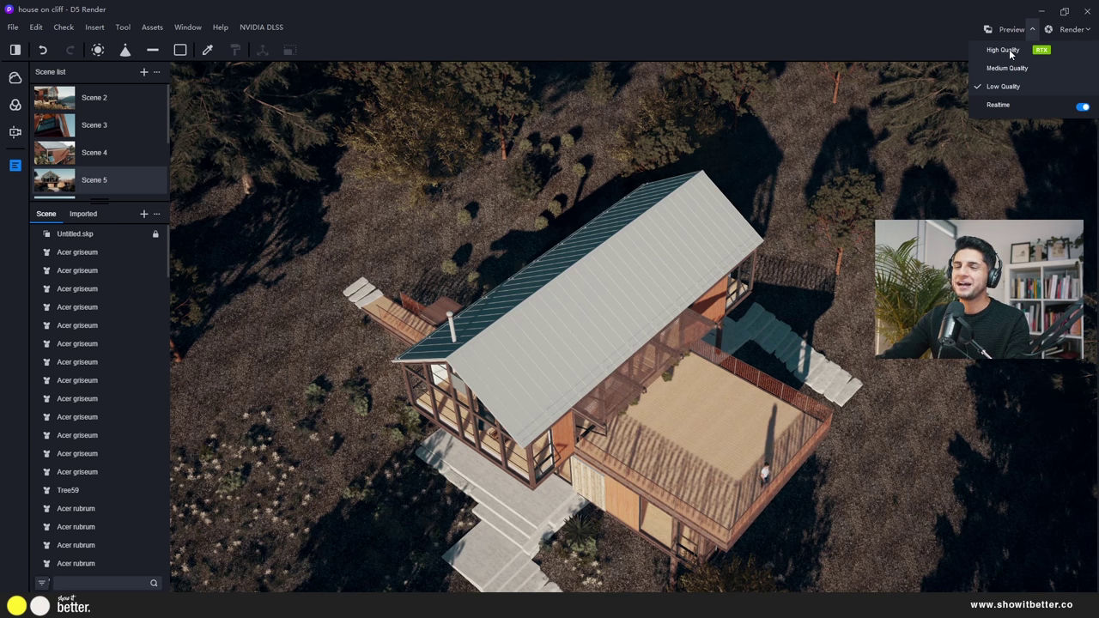
left_click(1007, 49)
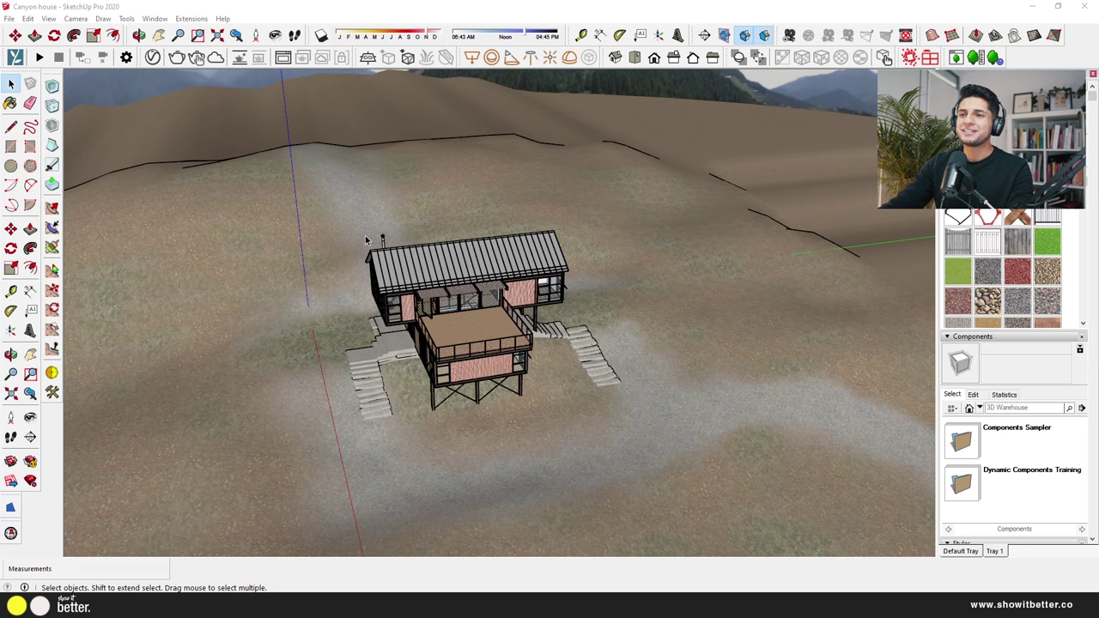
Switch to SketchUp, examine the Canyon house model's exterior, cladding and deck up close, and look through the installed extensions
scroll(365, 236, "up", 5)
middle_click_drag(342, 335, 302, 367)
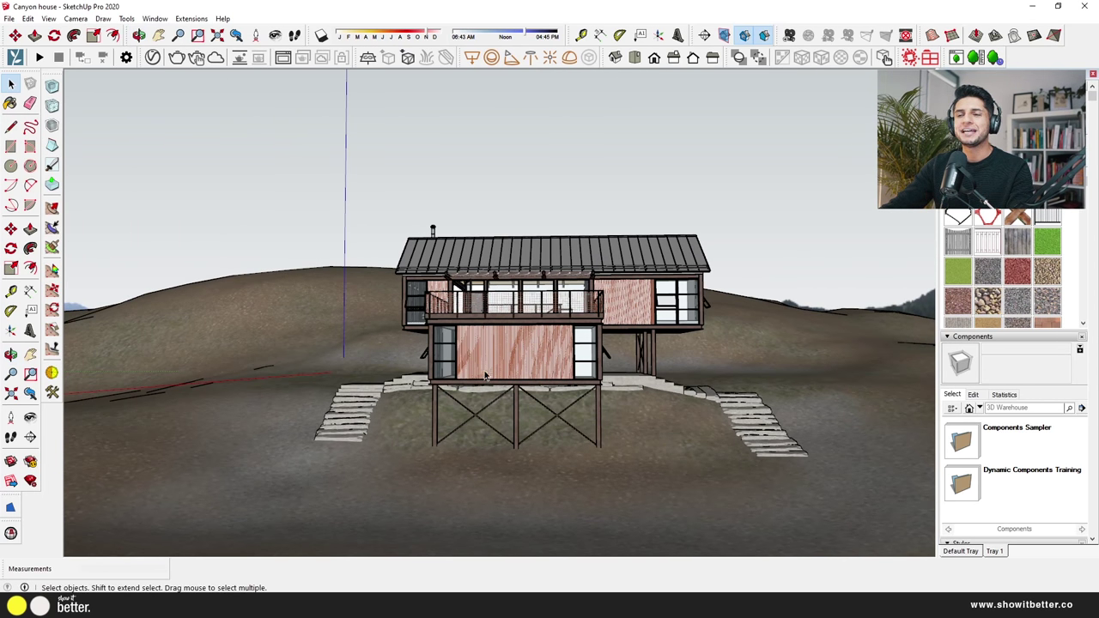
middle_click_drag(485, 375, 481, 291)
scroll(481, 290, "up", 10)
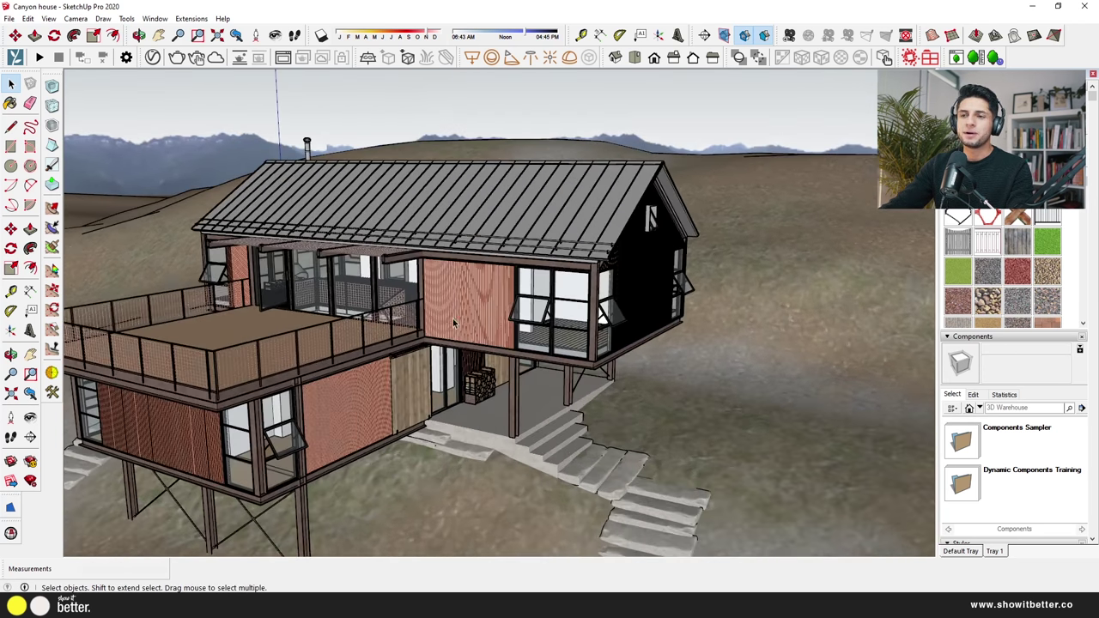
scroll(493, 289, "up", 8)
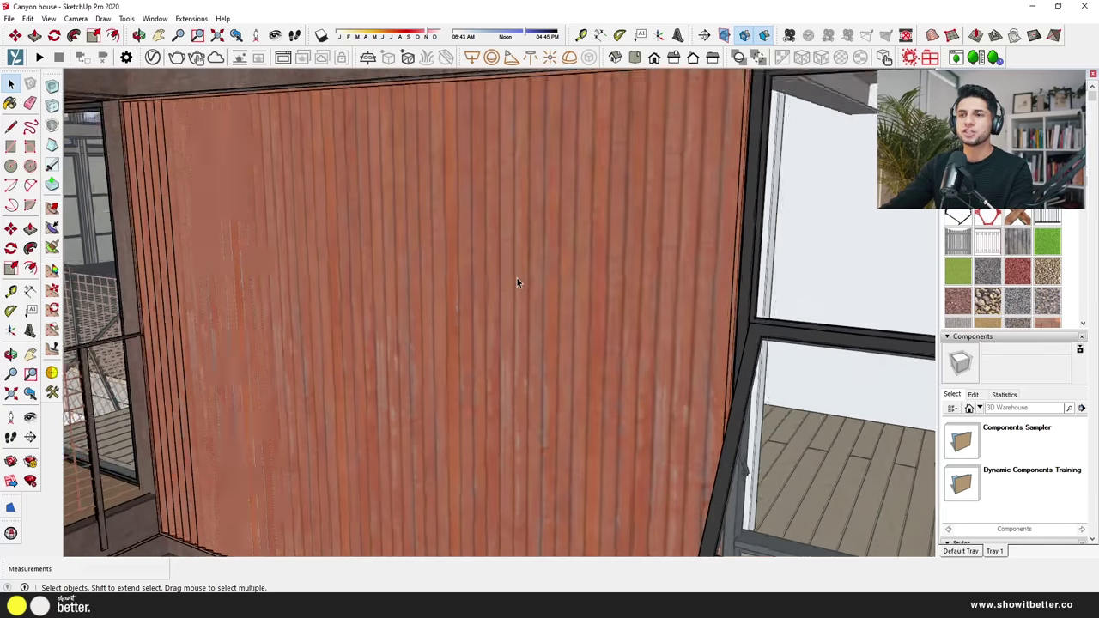
mouse_move(530, 300)
middle_mouse_down()
mouse_move(470, 274)
mouse_move(361, 287)
mouse_move(519, 293)
middle_mouse_up()
scroll(431, 383, "up", 15)
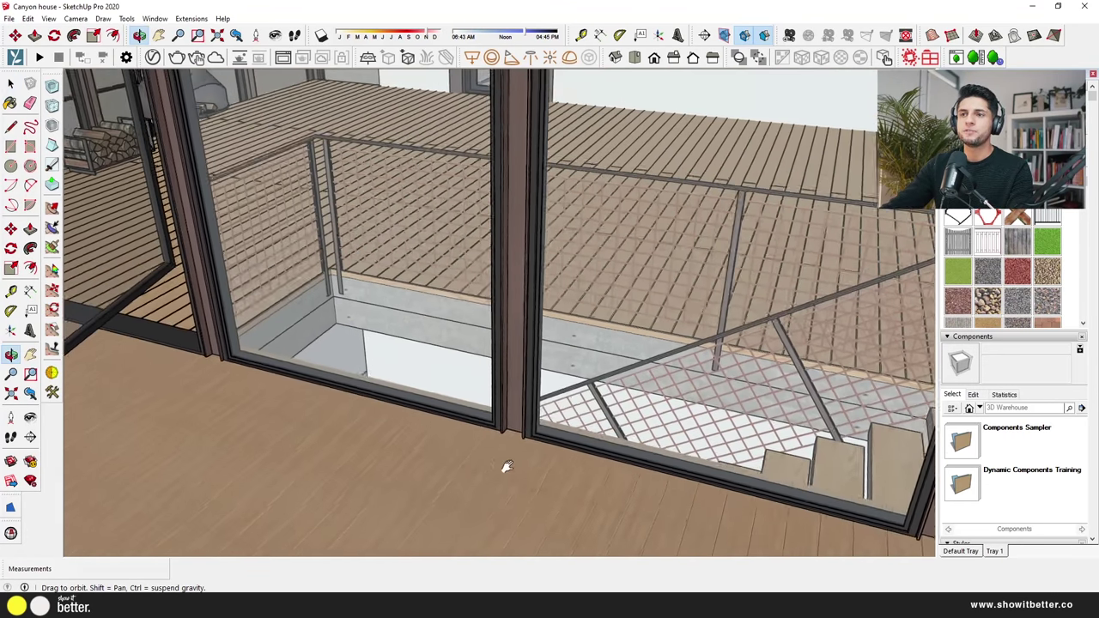
middle_click_drag(507, 466, 517, 326)
scroll(517, 327, "up", 1)
scroll(517, 327, "down", 15)
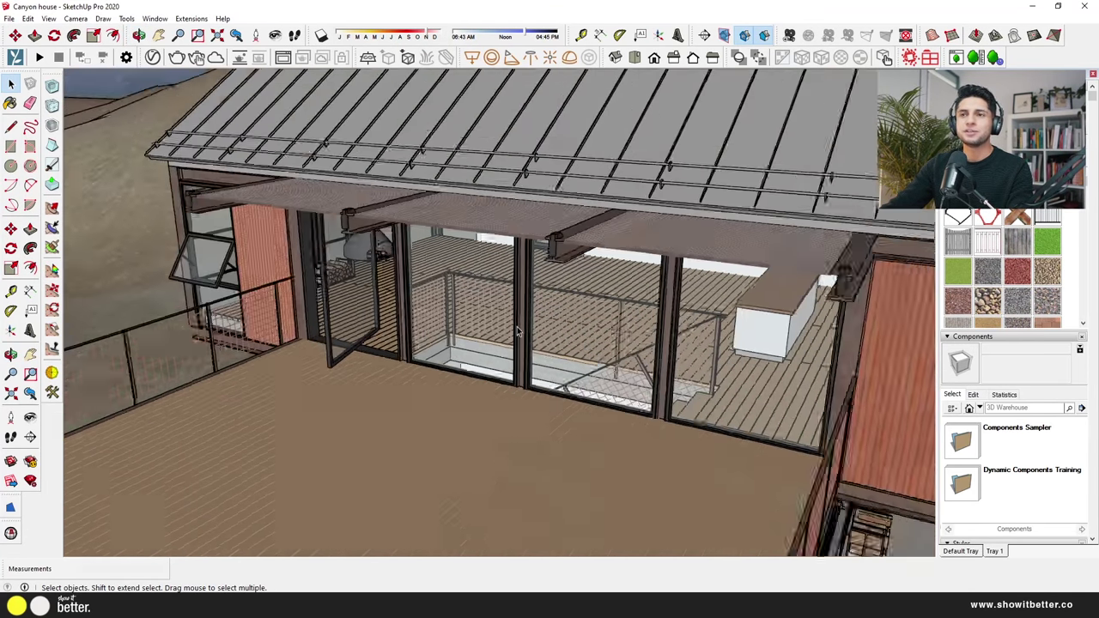
scroll(519, 324, "down", 2)
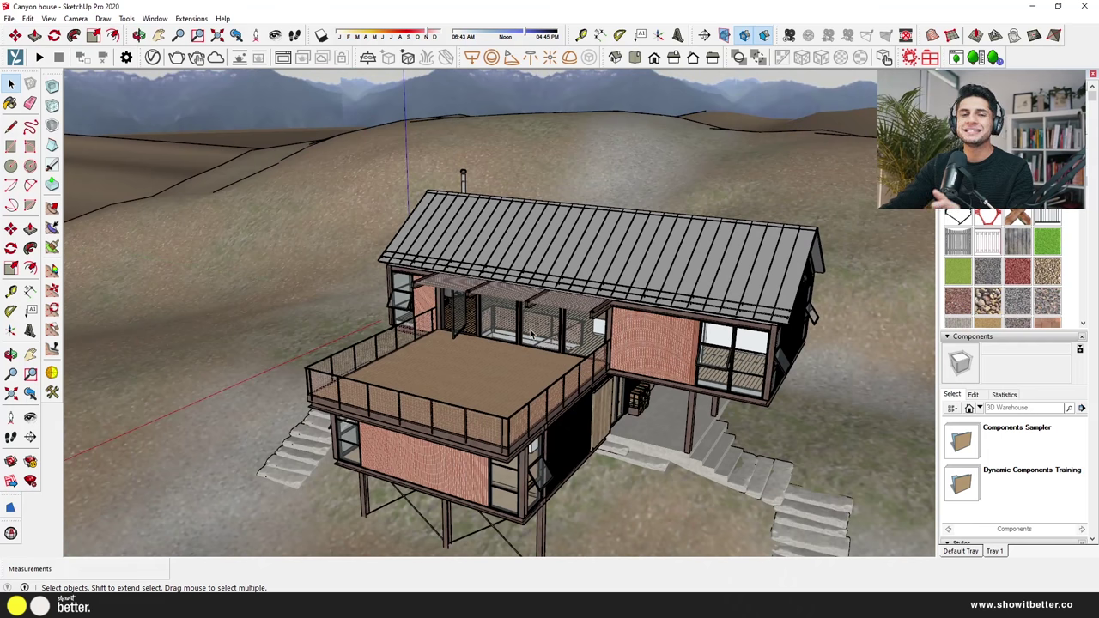
middle_click_drag(630, 396, 503, 307)
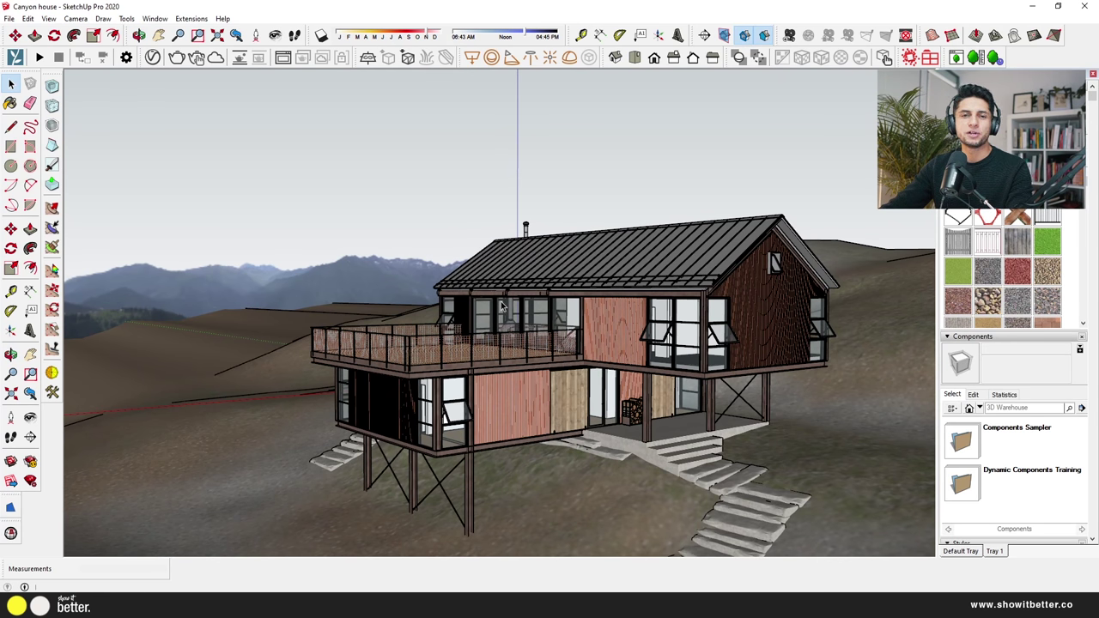
middle_click_drag(503, 307, 578, 333)
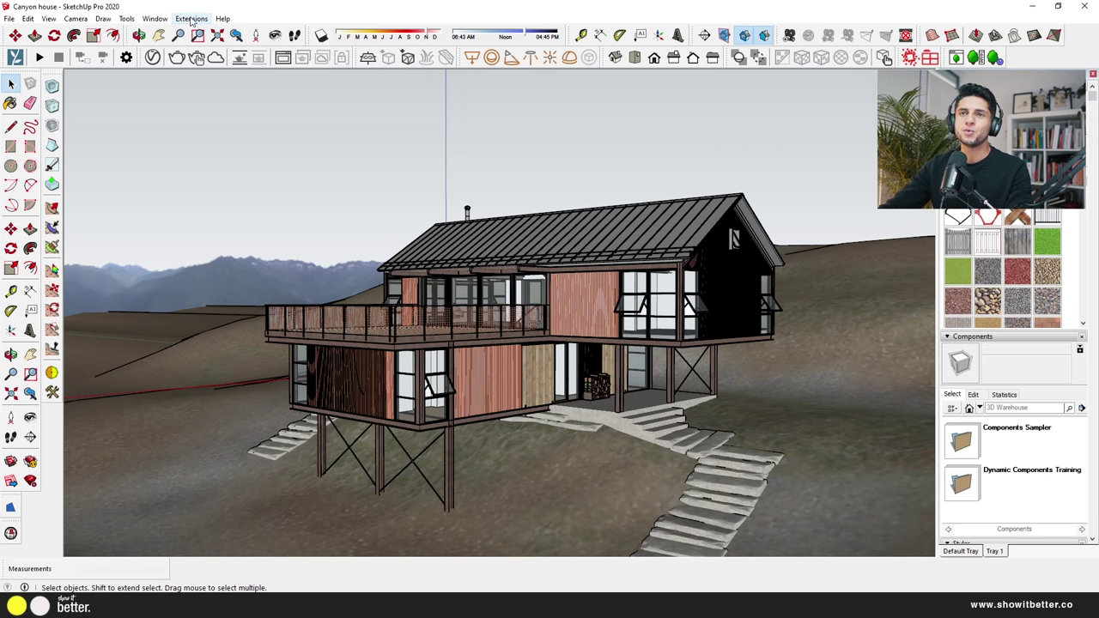
left_click(192, 19)
mouse_move(247, 99)
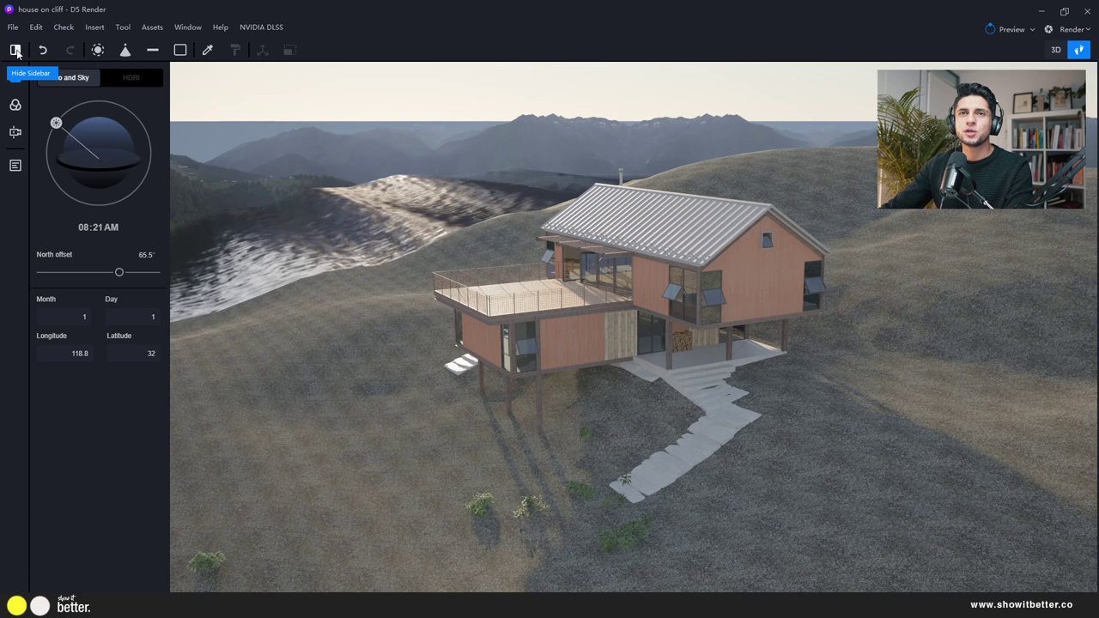
Switch to D5 Render, show the camera view settings and frame the house's wood-clad side facade with the bridge
left_click(15, 135)
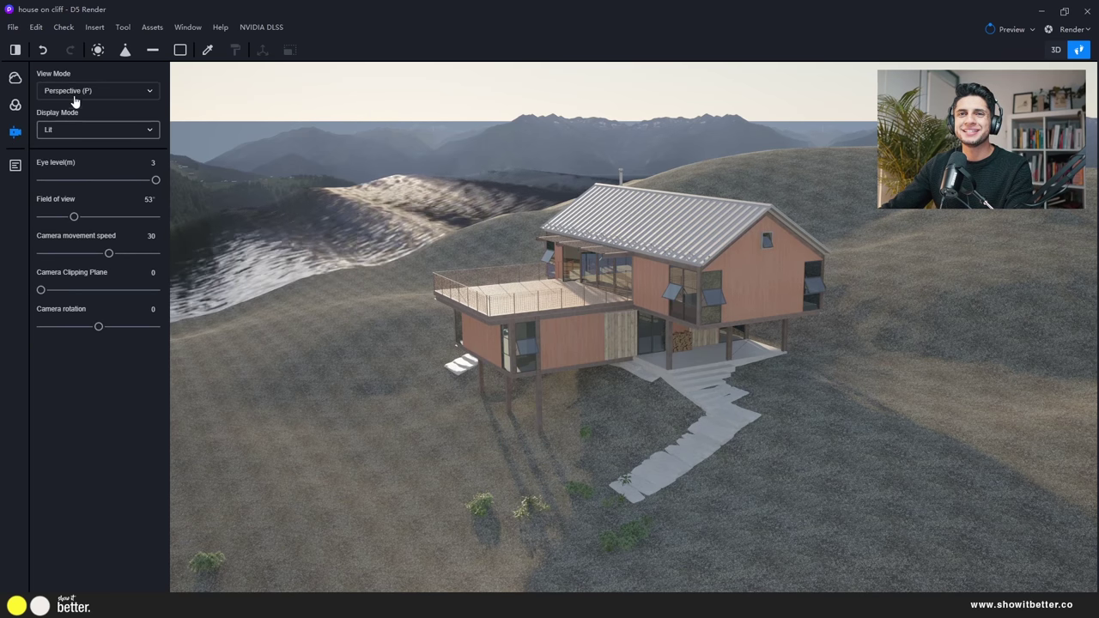
key("w")
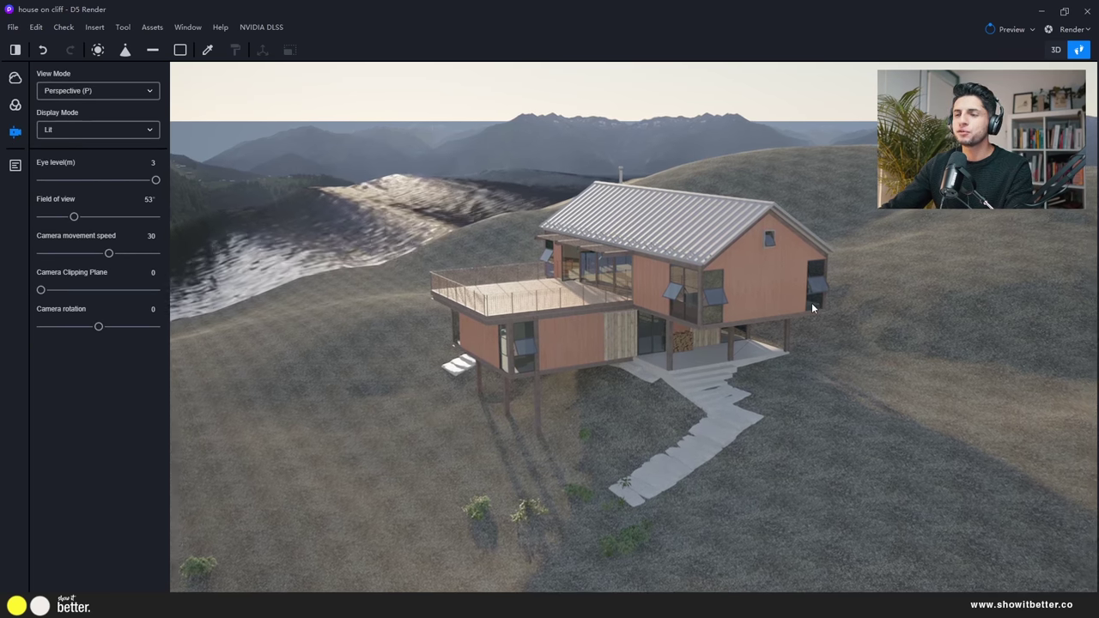
right_click_drag(834, 341, 757, 351)
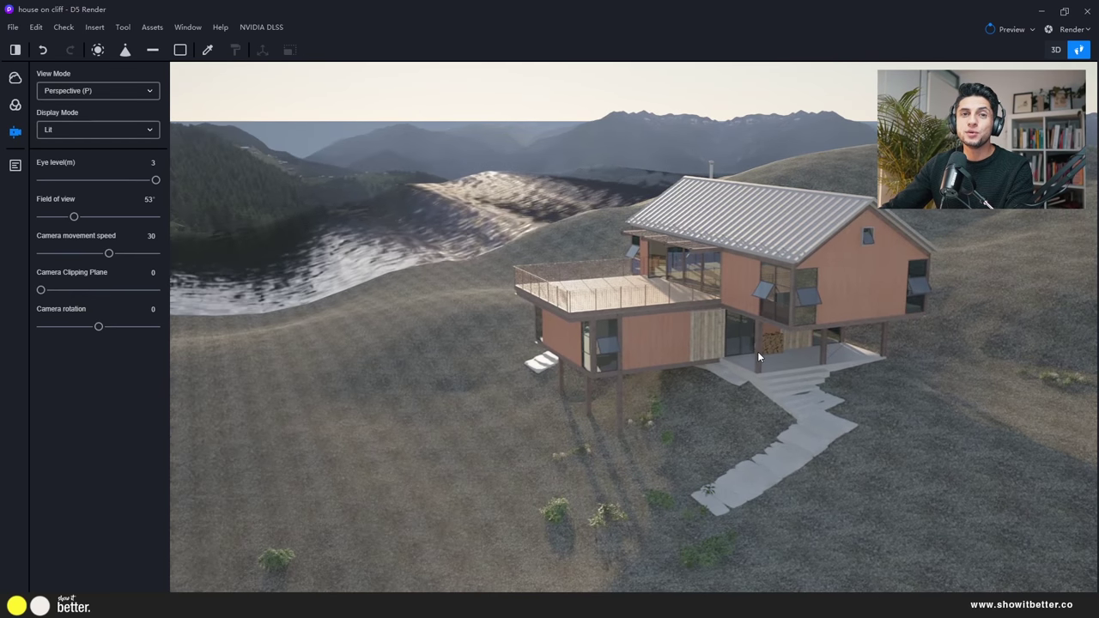
middle_click_drag(761, 350, 570, 269)
scroll(570, 263, "up", 10)
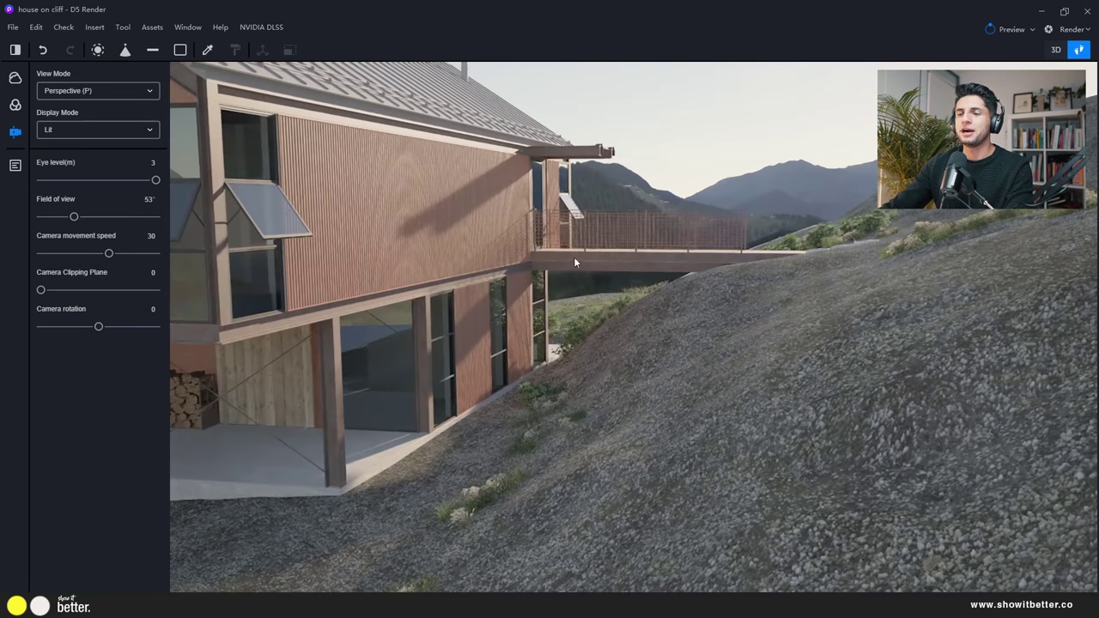
scroll(495, 195, "down", 8)
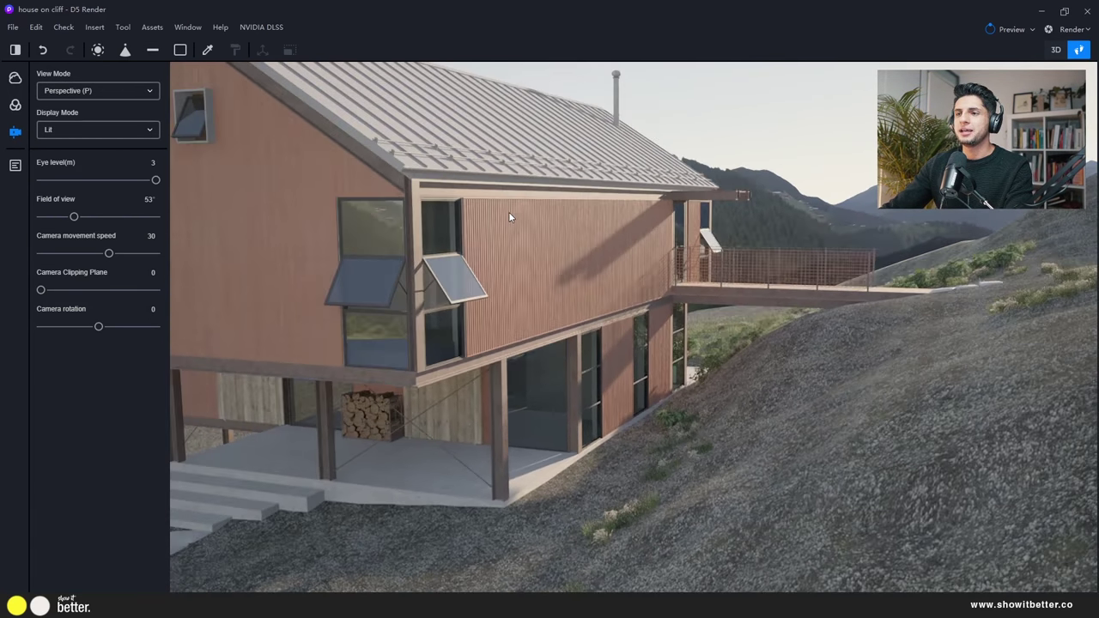
key("a")
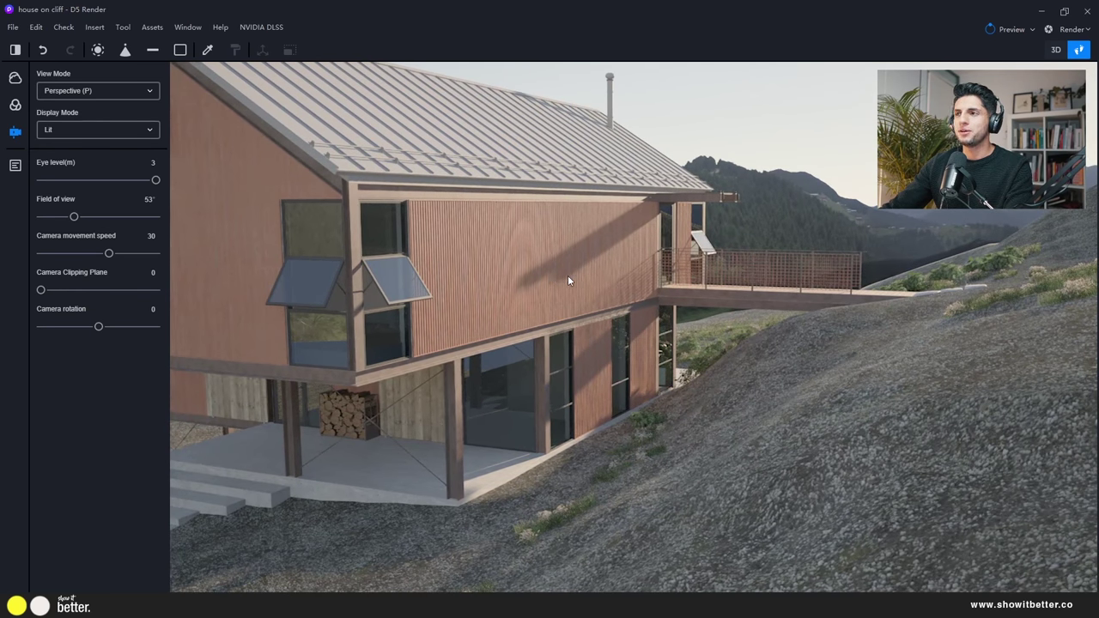
scroll(622, 285, "up", 5)
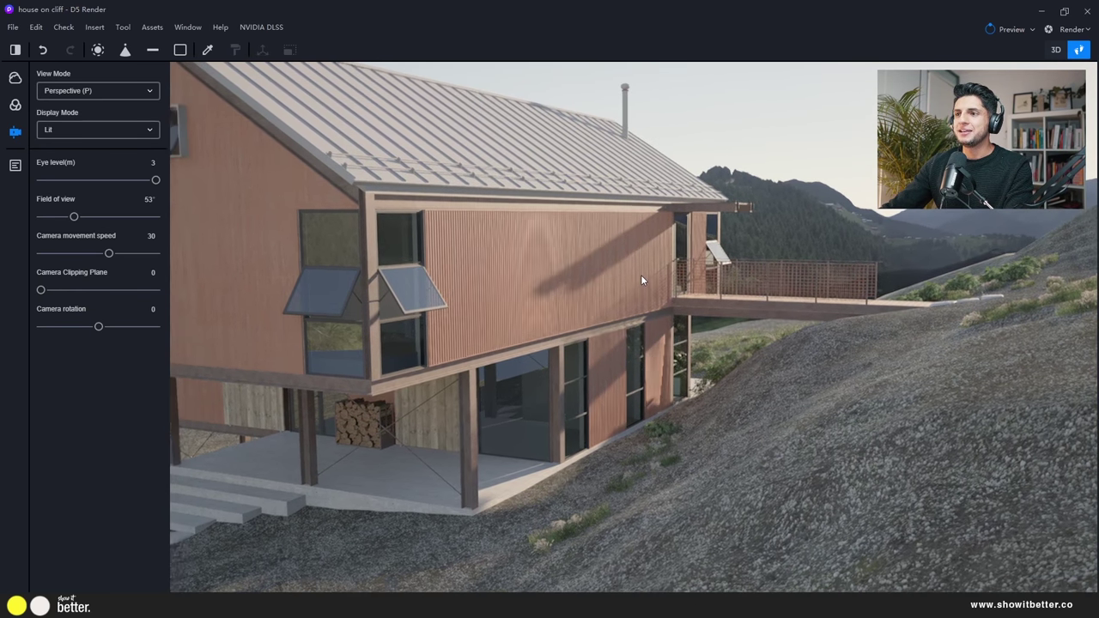
key("d")
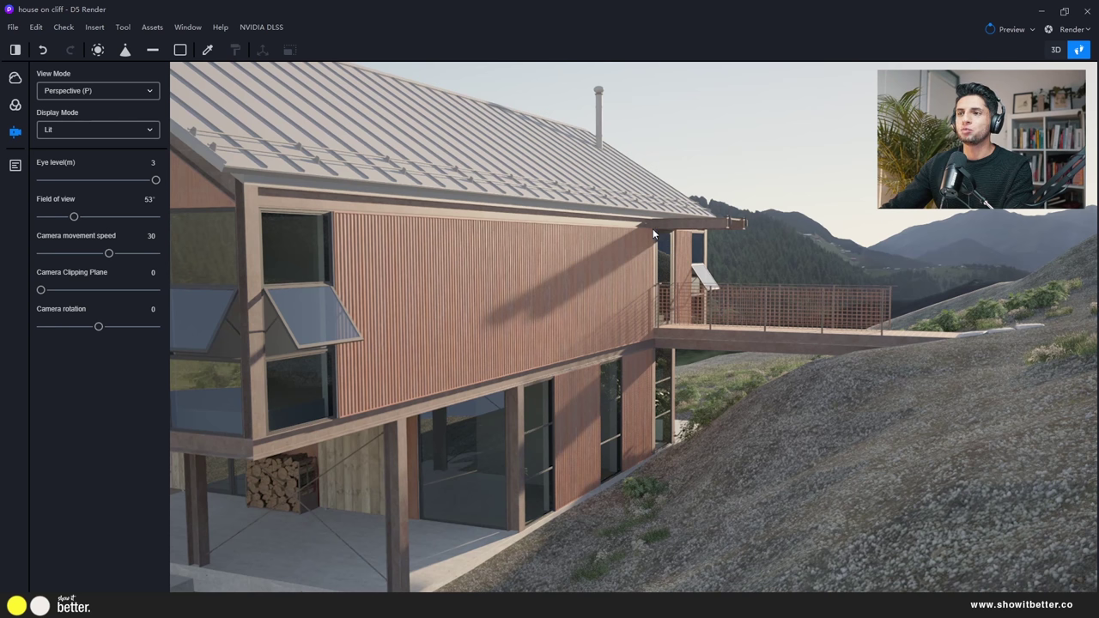
Set the view mode to Two-Point Perspectives and compare the Wireframe display mode with Lit, ending on Lit
left_click(124, 100)
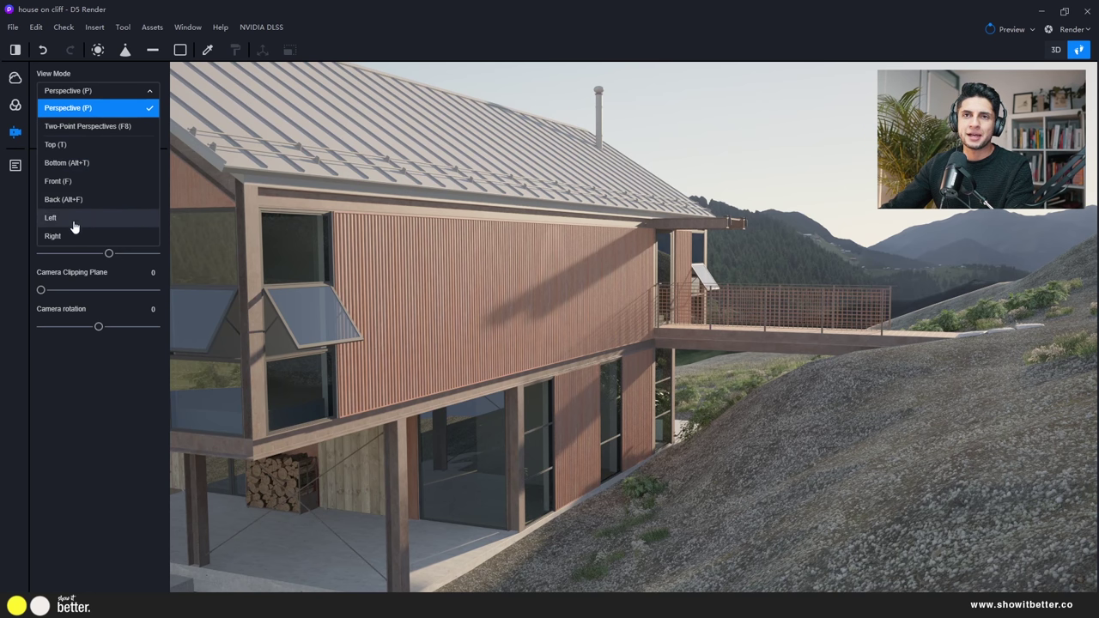
left_click(91, 128)
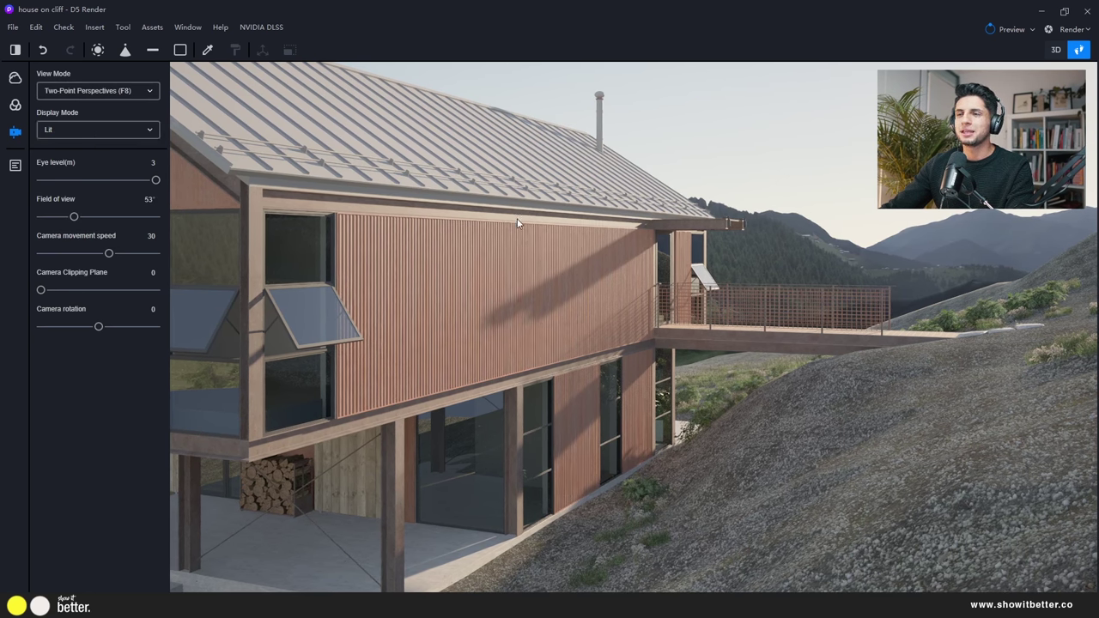
left_click(86, 133)
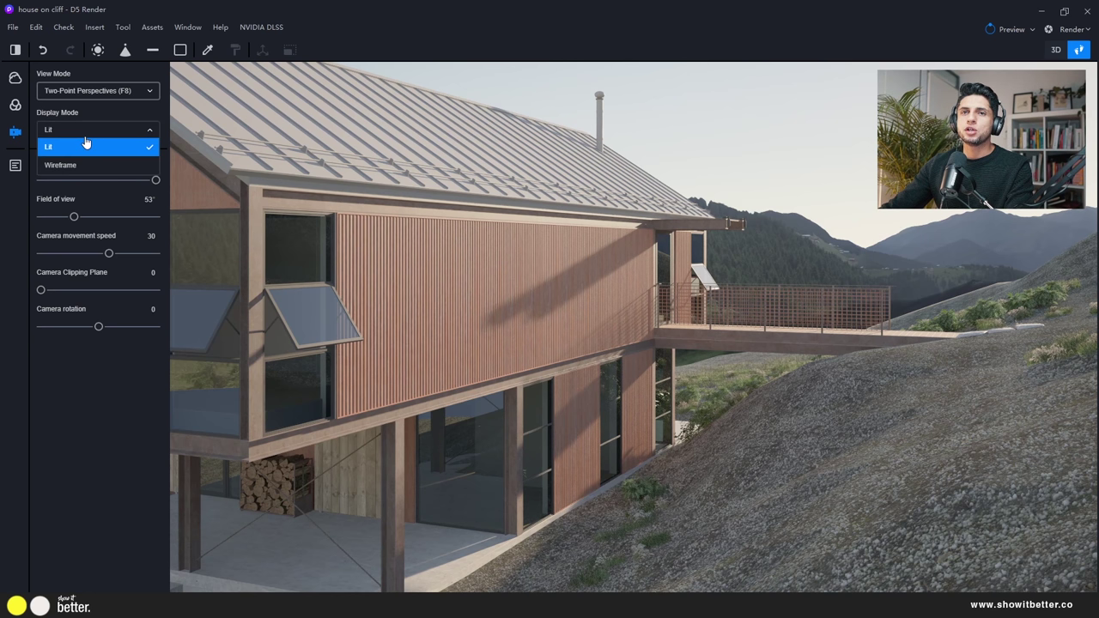
left_click(70, 167)
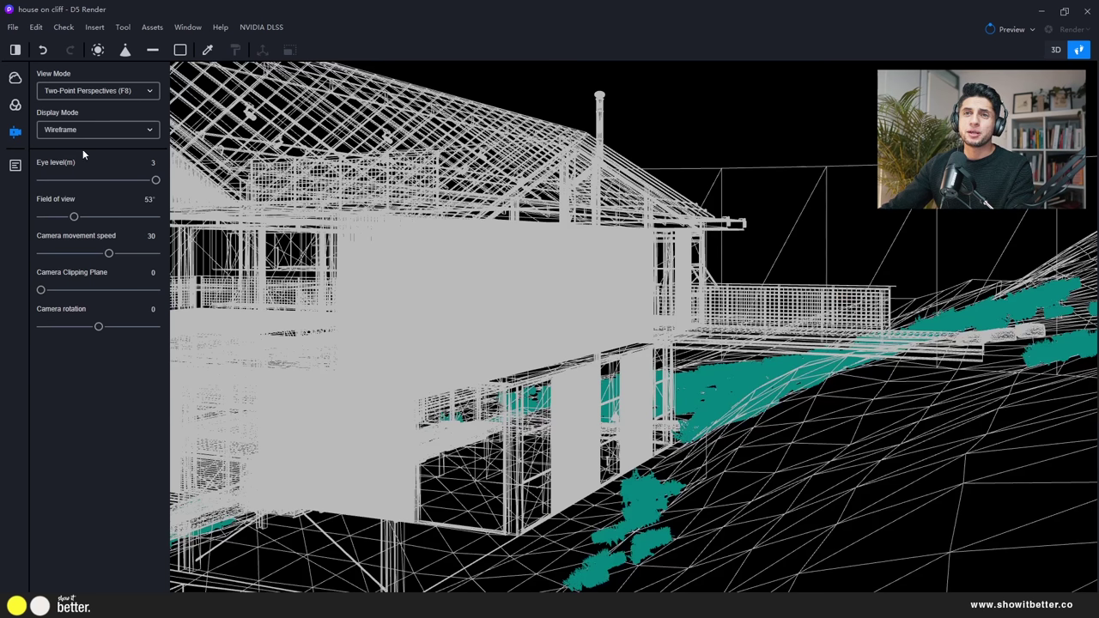
left_click(86, 135)
left_click(79, 147)
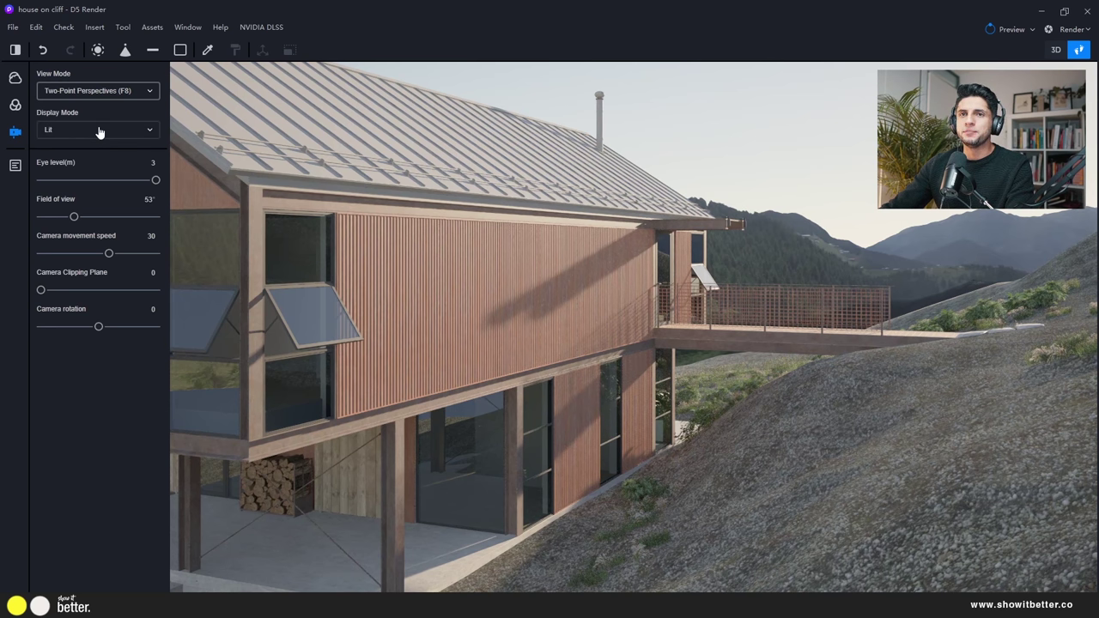
left_click(98, 131)
left_click(77, 162)
left_click(82, 132)
left_click(77, 147)
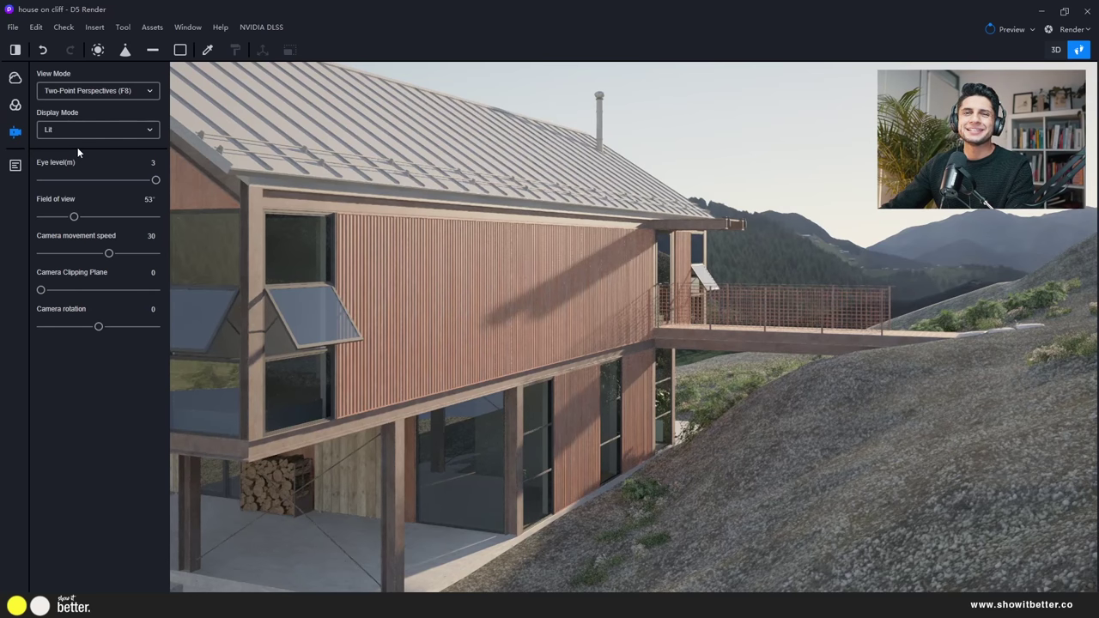
Try the eye level at its 3 m maximum, set the field of view to 43.3° and return the view mode to Perspective
left_click_drag(156, 181, 178, 184)
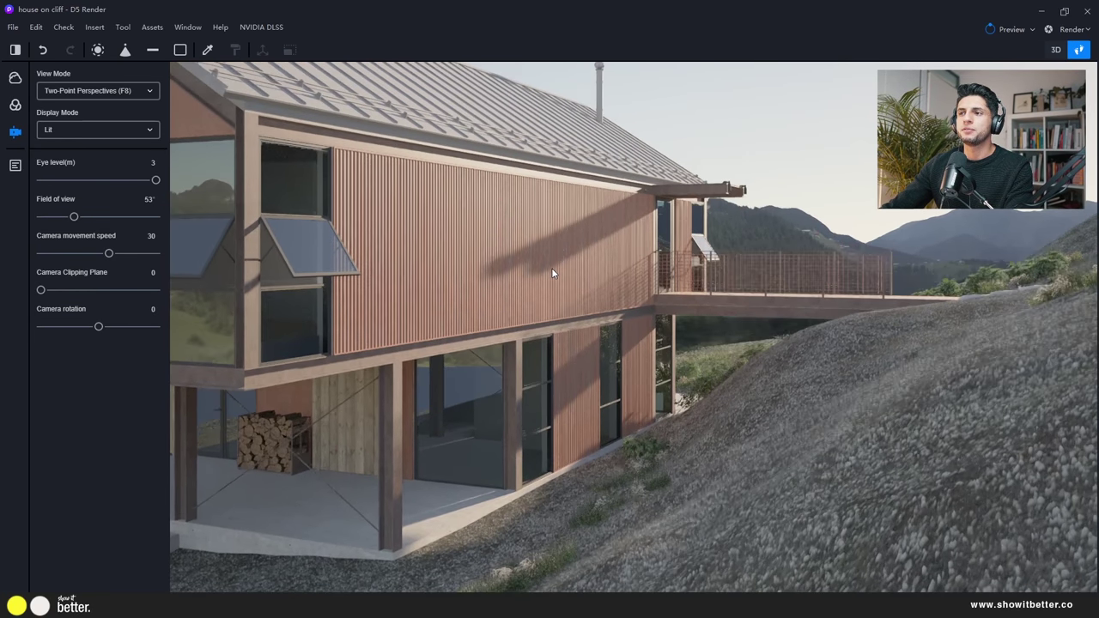
mouse_move(74, 216)
left_mouse_down()
mouse_move(136, 216)
mouse_move(54, 217)
mouse_move(68, 216)
left_mouse_up()
scroll(695, 338, "down", 5)
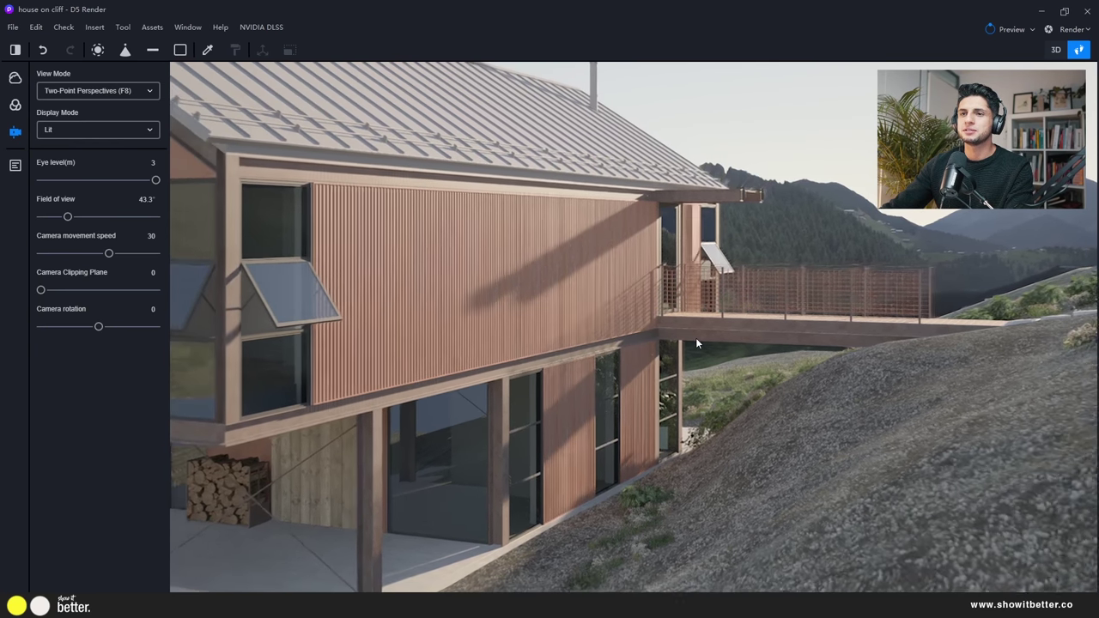
key("p")
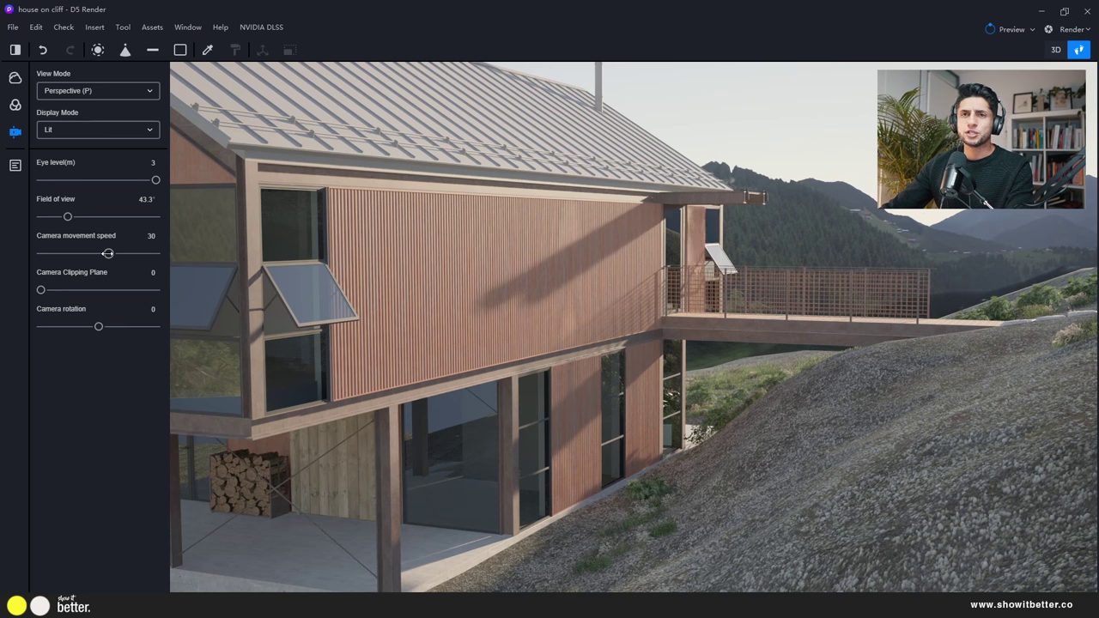
Test the camera clipping plane at 1000 on the facade view and reset it to 0
left_click_drag(42, 290, 175, 284)
middle_click_drag(431, 343, 502, 367)
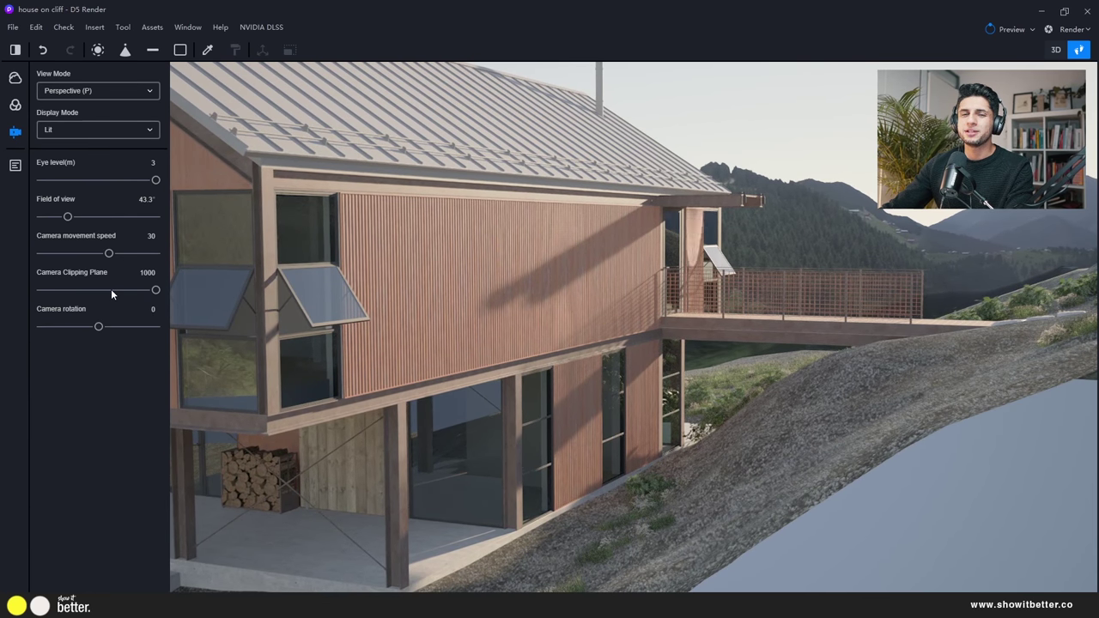
left_click_drag(110, 289, 29, 289)
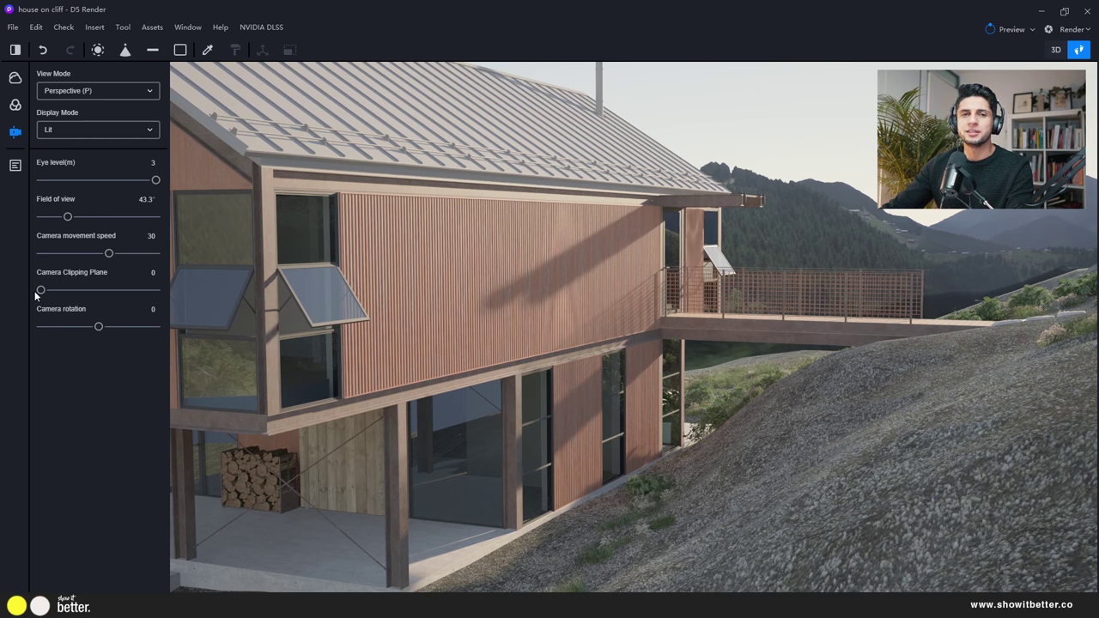
Try rotating the camera to tilt the view and reset the camera rotation to 0
mouse_move(98, 327)
left_mouse_down()
mouse_move(88, 327)
mouse_move(120, 327)
left_mouse_up()
type("0")
key("Return")
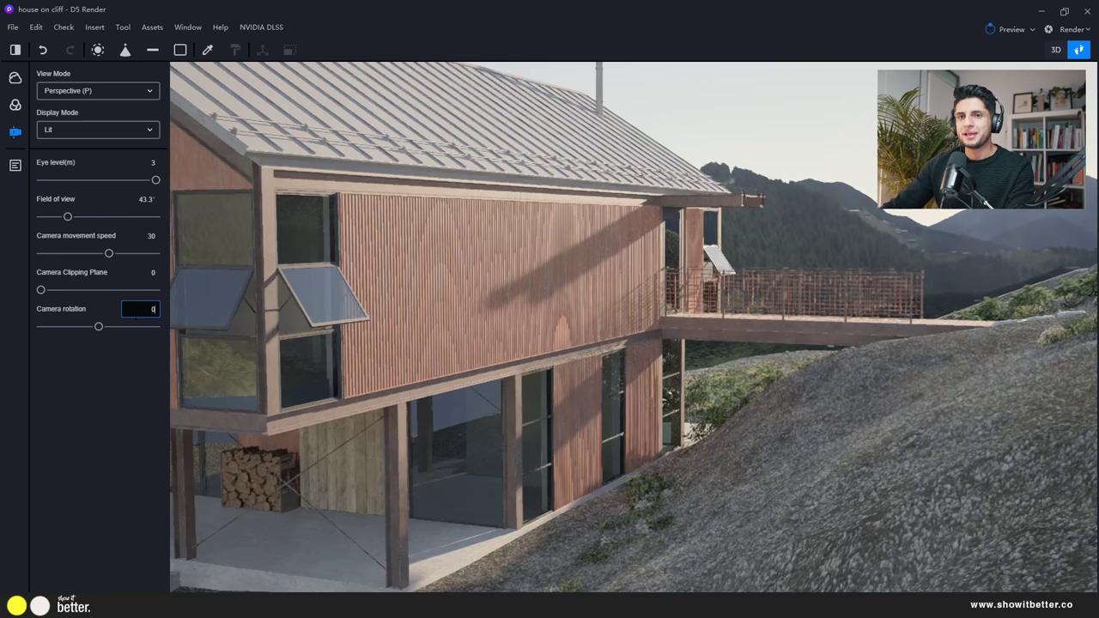
Save the current facade view as a new scene, move the camera away and recall the new scene from the scene list
right_click_drag(550, 245, 571, 225)
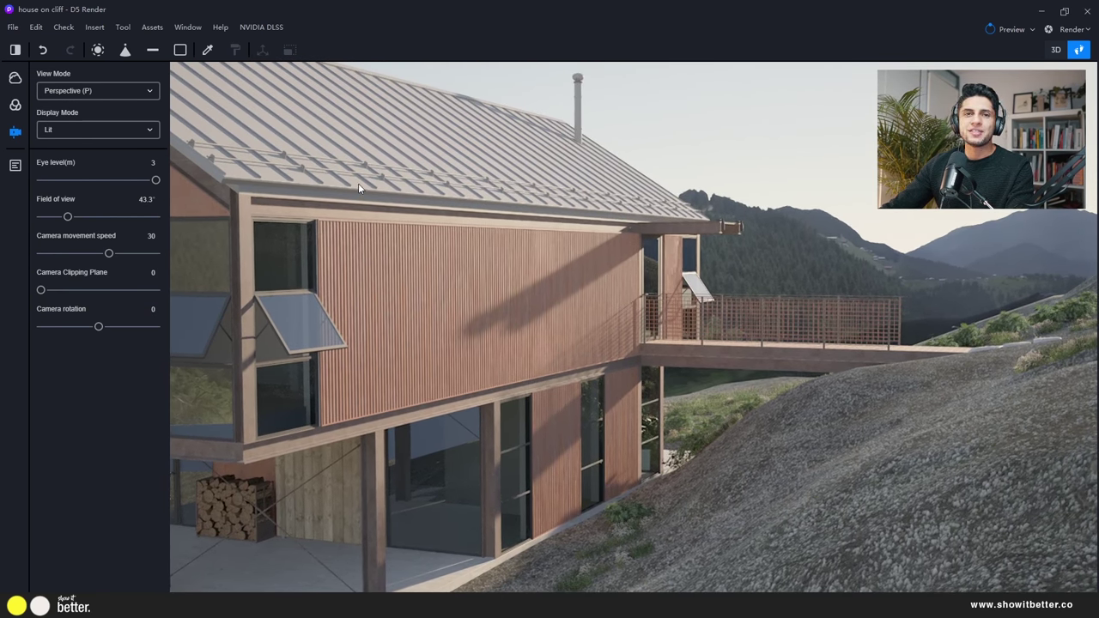
left_click(15, 166)
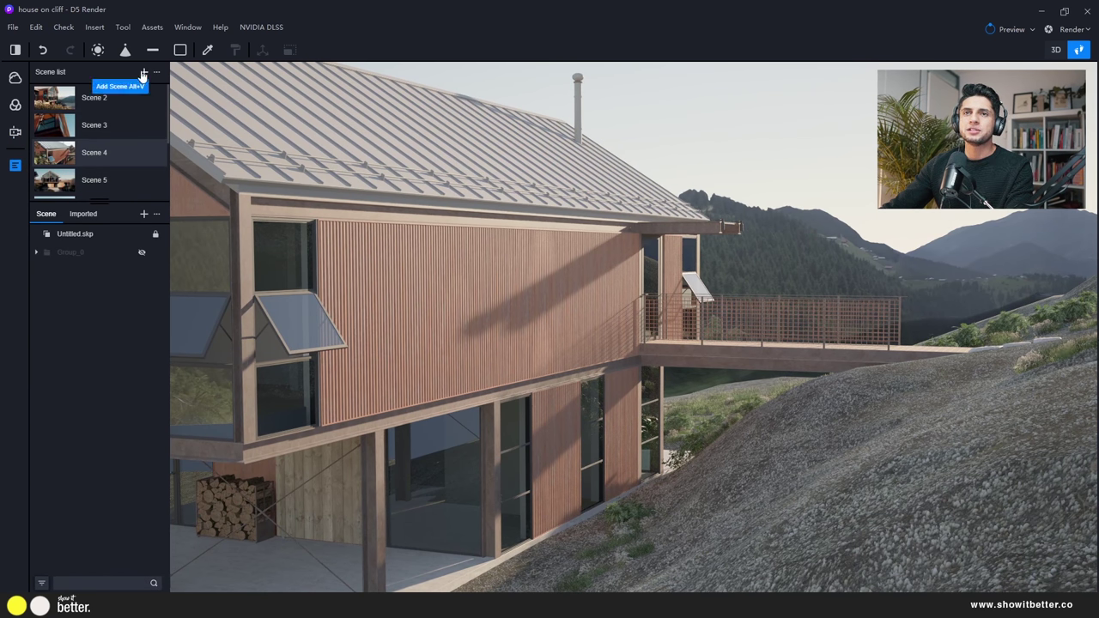
left_click(144, 74)
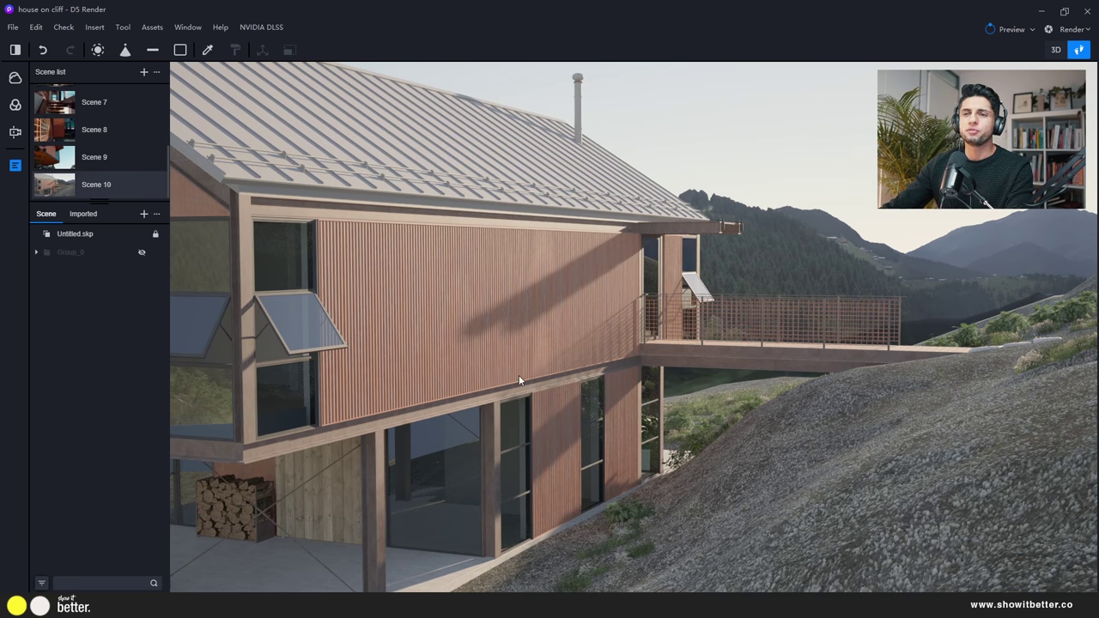
right_click_drag(553, 375, 991, 304)
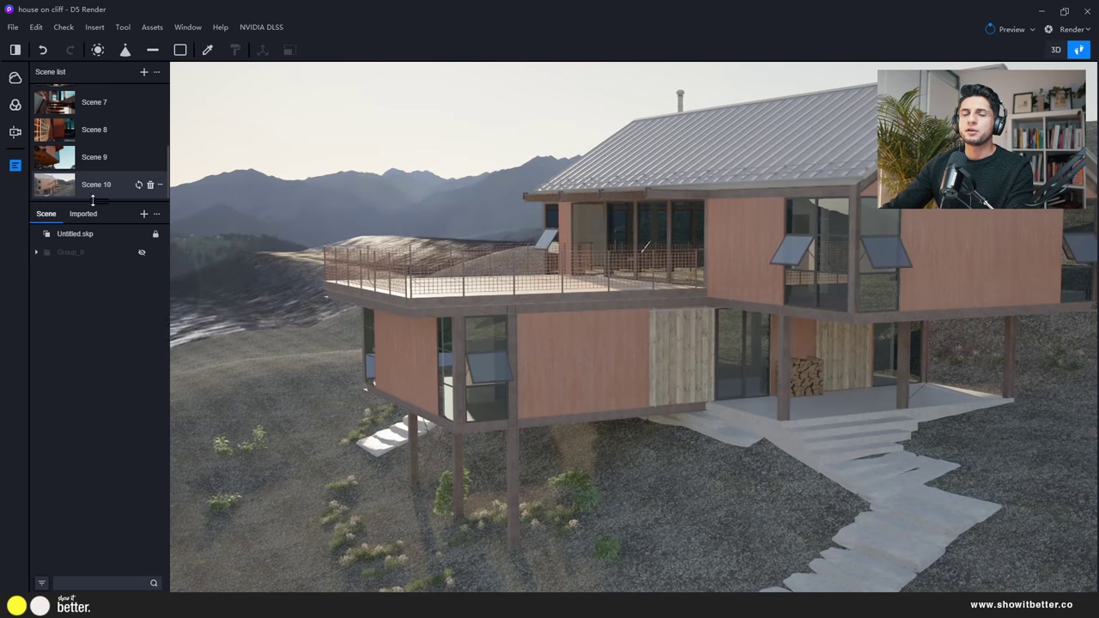
left_click(108, 186)
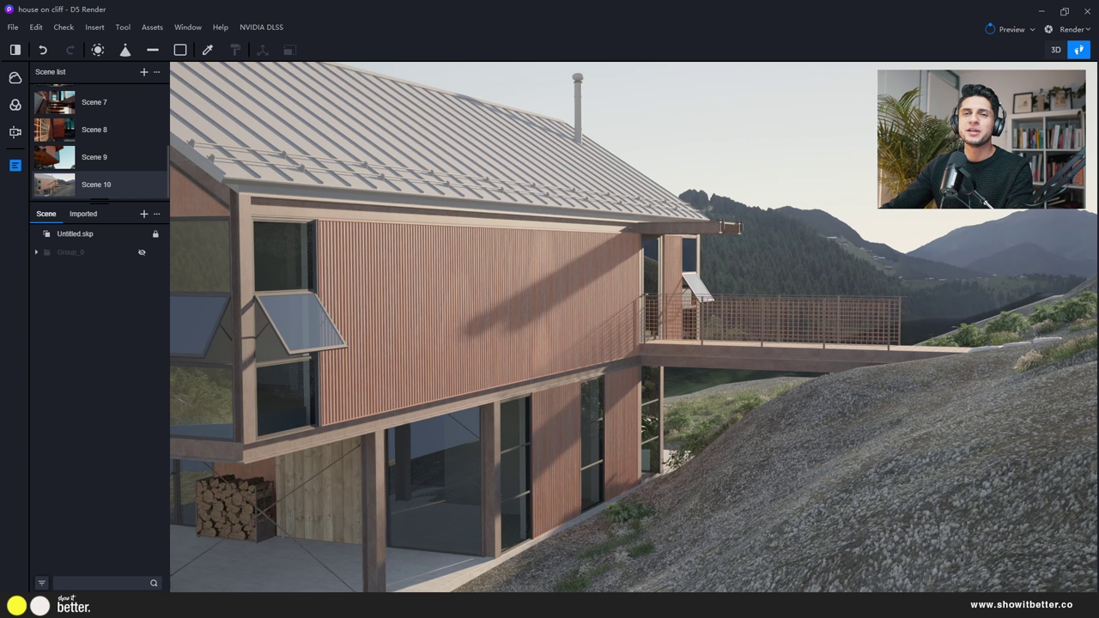
Switch the environment lighting to HDRI and try the Sunset sky, ending on the Sunrise sky
left_click(14, 82)
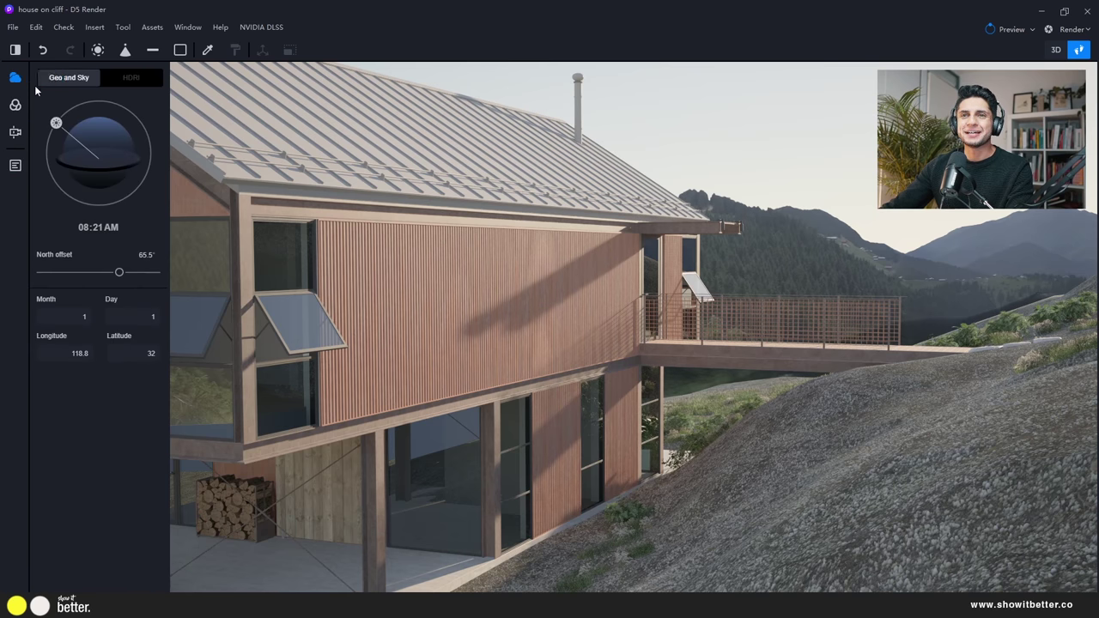
left_click(131, 79)
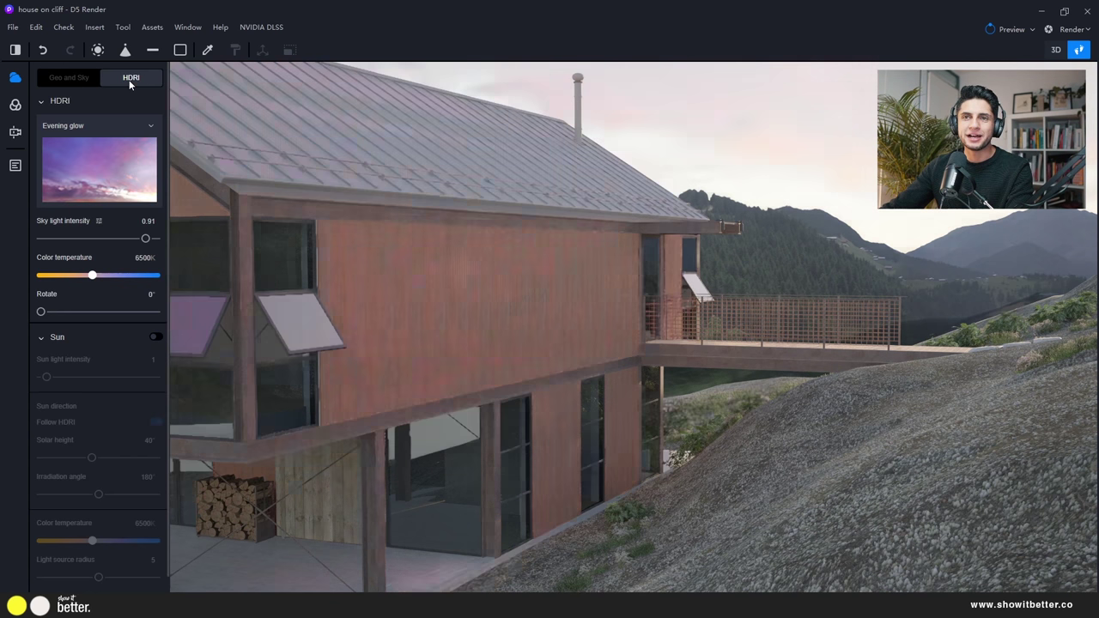
left_click(117, 163)
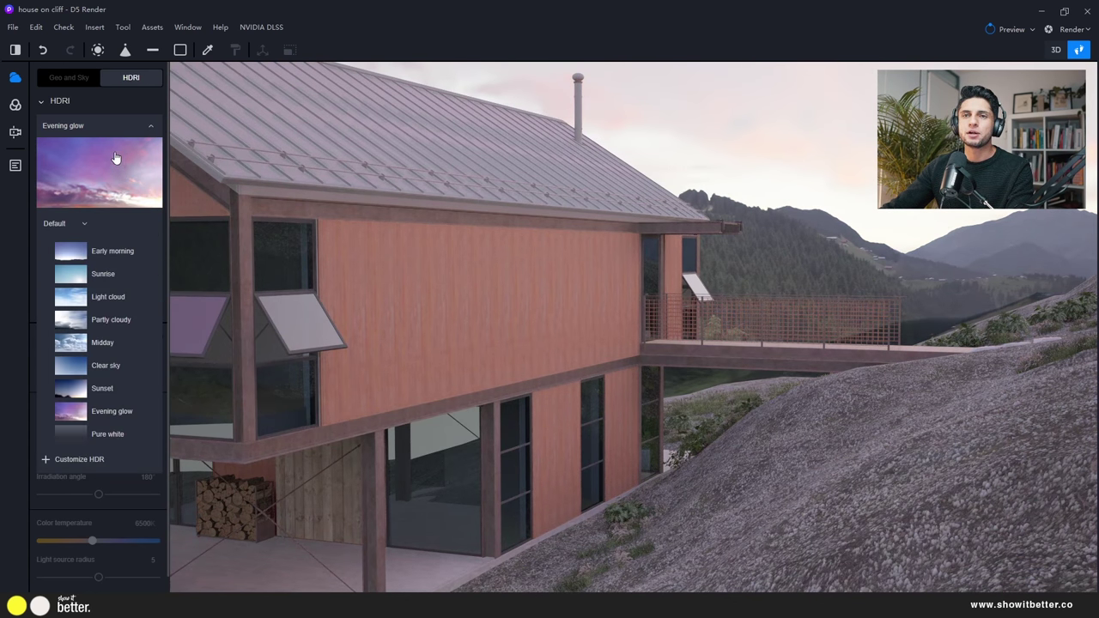
scroll(113, 311, "down", 1)
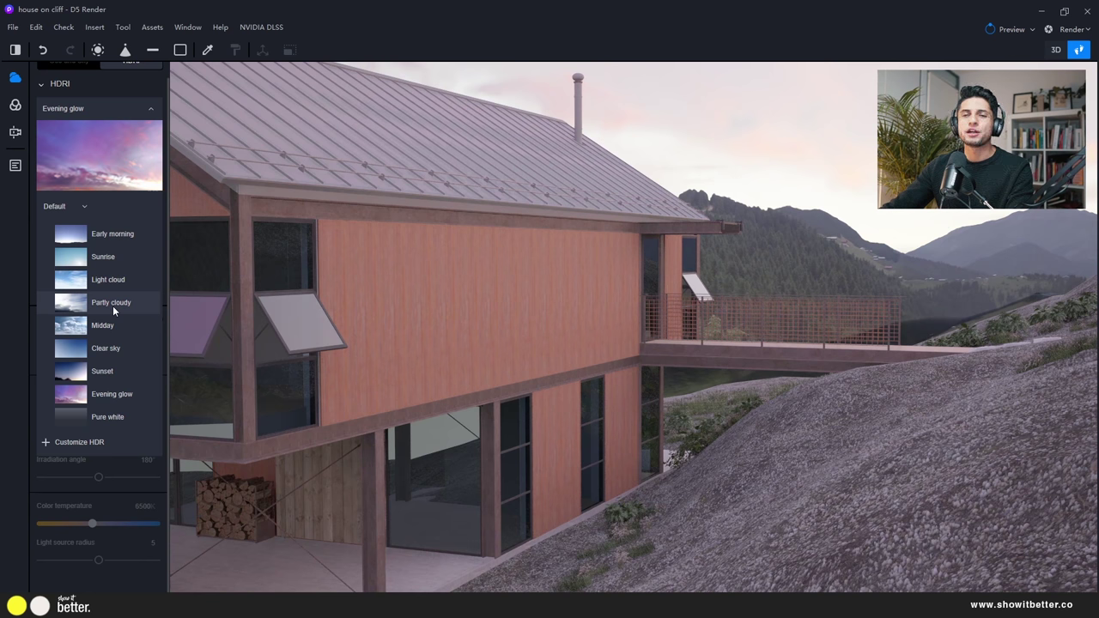
left_click(110, 373)
left_click(105, 162)
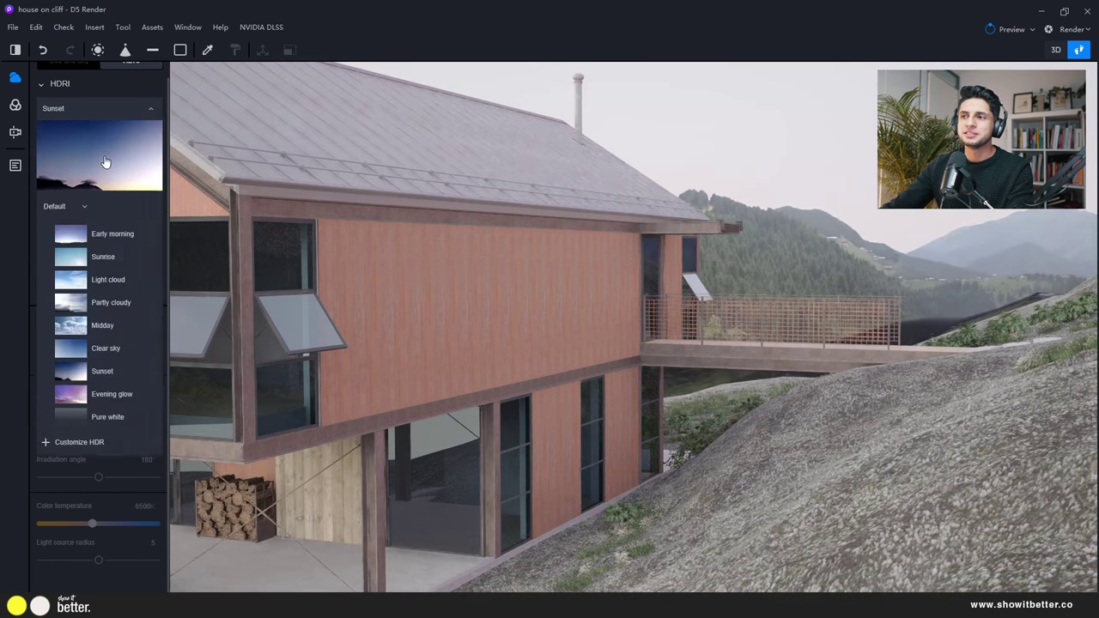
left_click(113, 261)
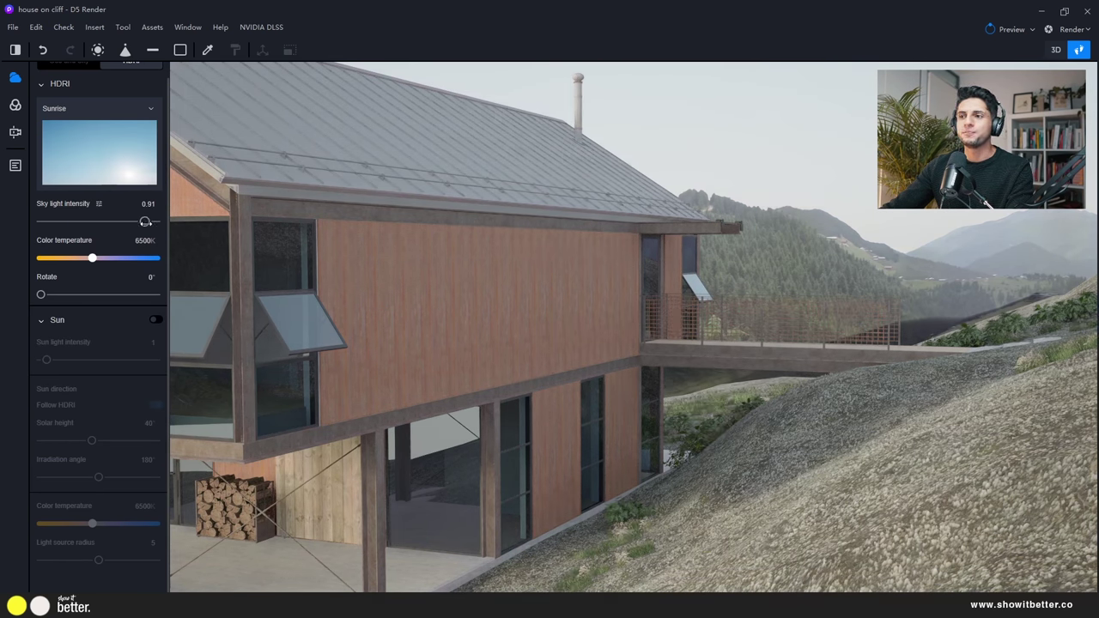
Try the Sunrise HDRI with sky light intensity 1, color temperature 2800 K and rotation 76.4°, and check the list of available skies
mouse_move(146, 221)
left_mouse_down()
mouse_move(82, 222)
mouse_move(158, 221)
left_mouse_up()
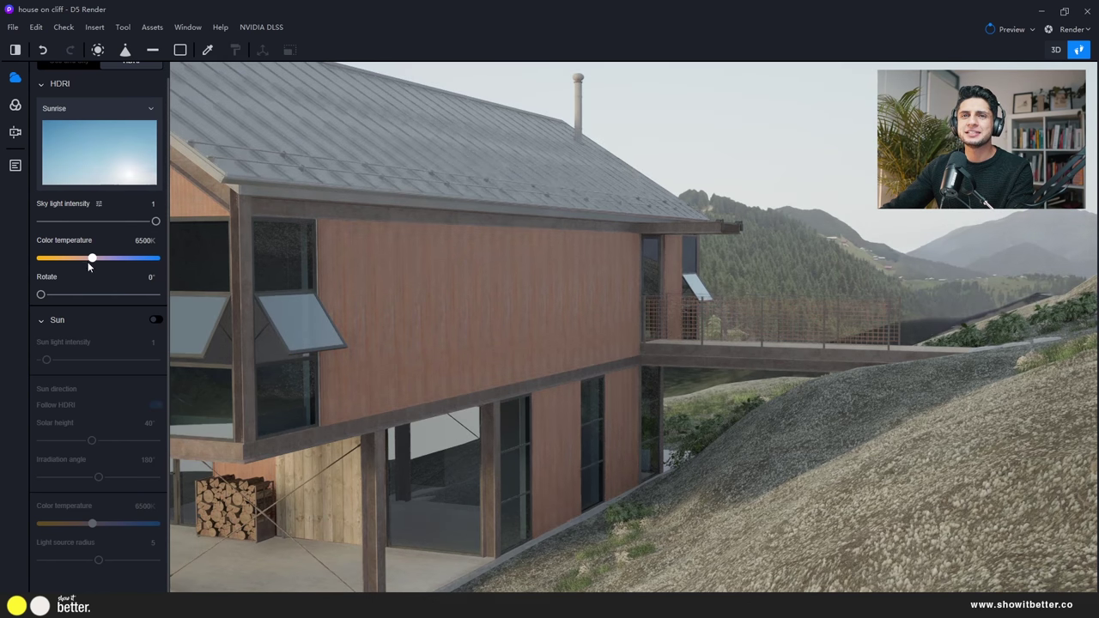
left_click_drag(90, 259, 66, 295)
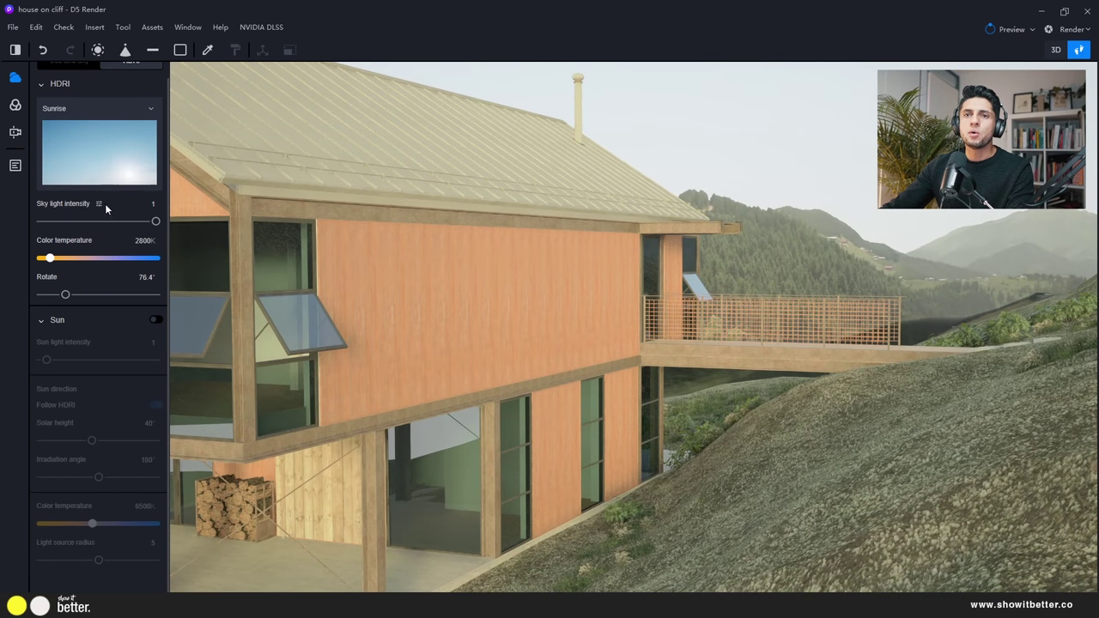
left_click(101, 176)
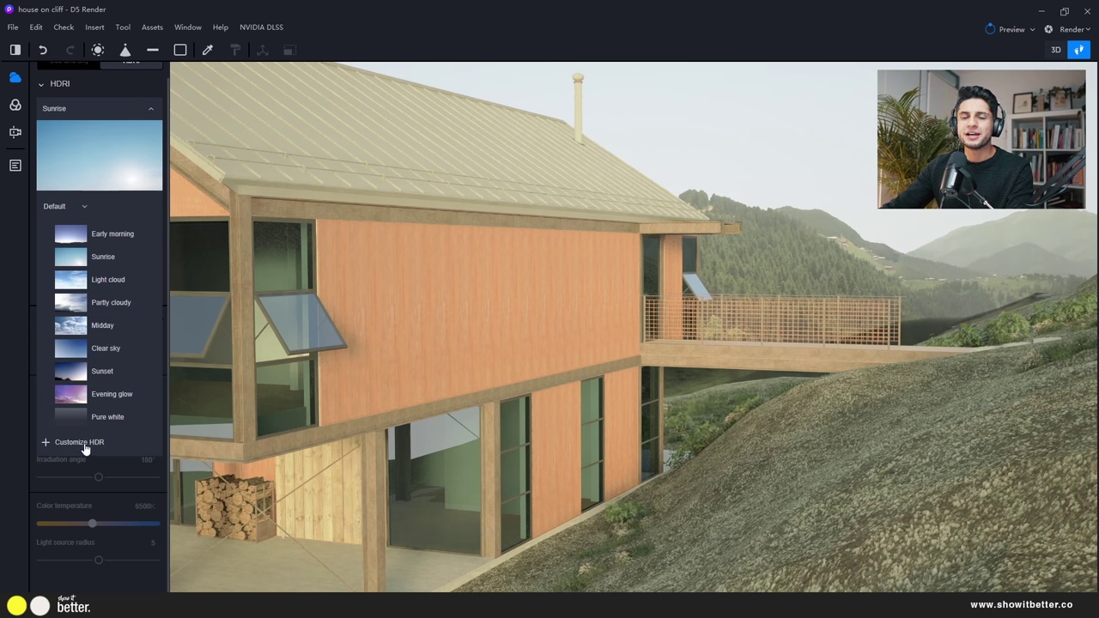
left_click(105, 164)
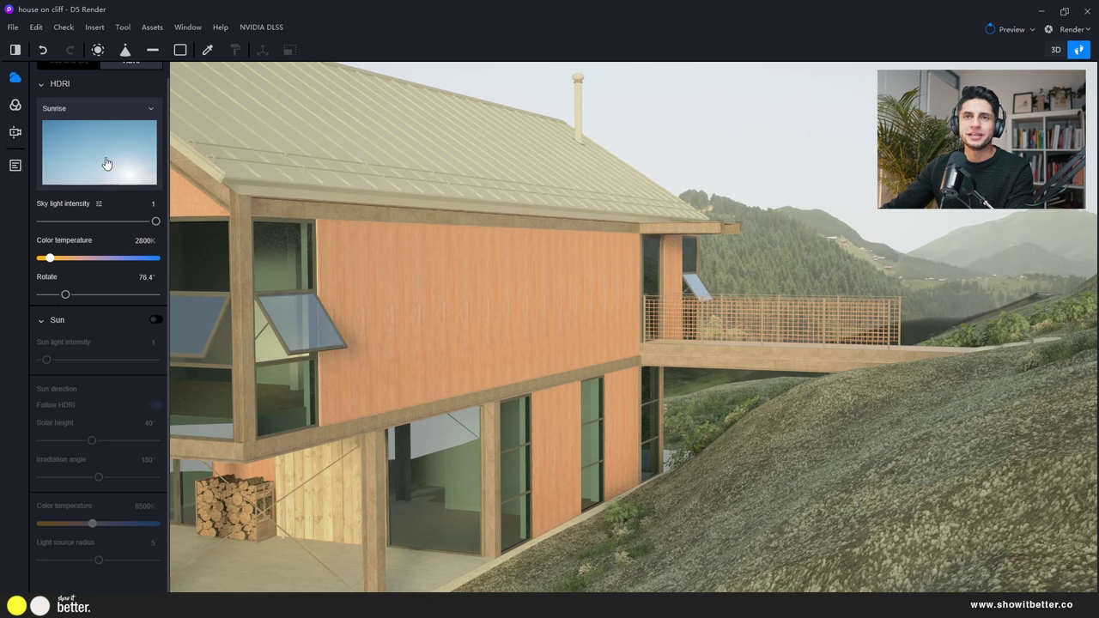
Enable the HDRI sun at a light intensity of 4.14 and stop its direction from following the HDRI
left_click(155, 321)
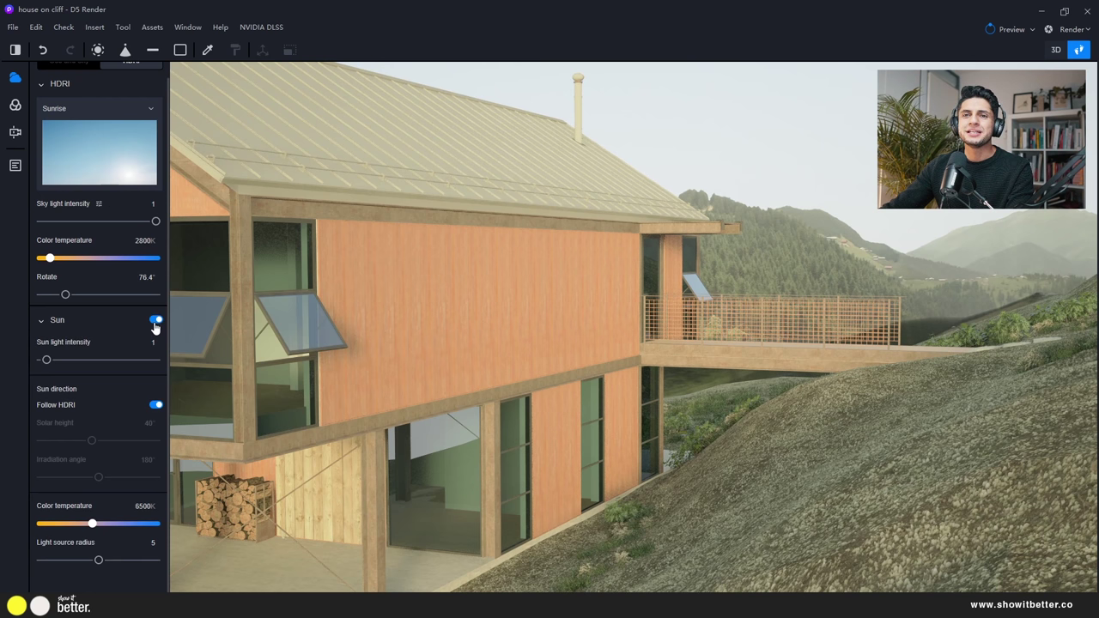
left_click_drag(45, 359, 64, 359)
left_click(156, 406)
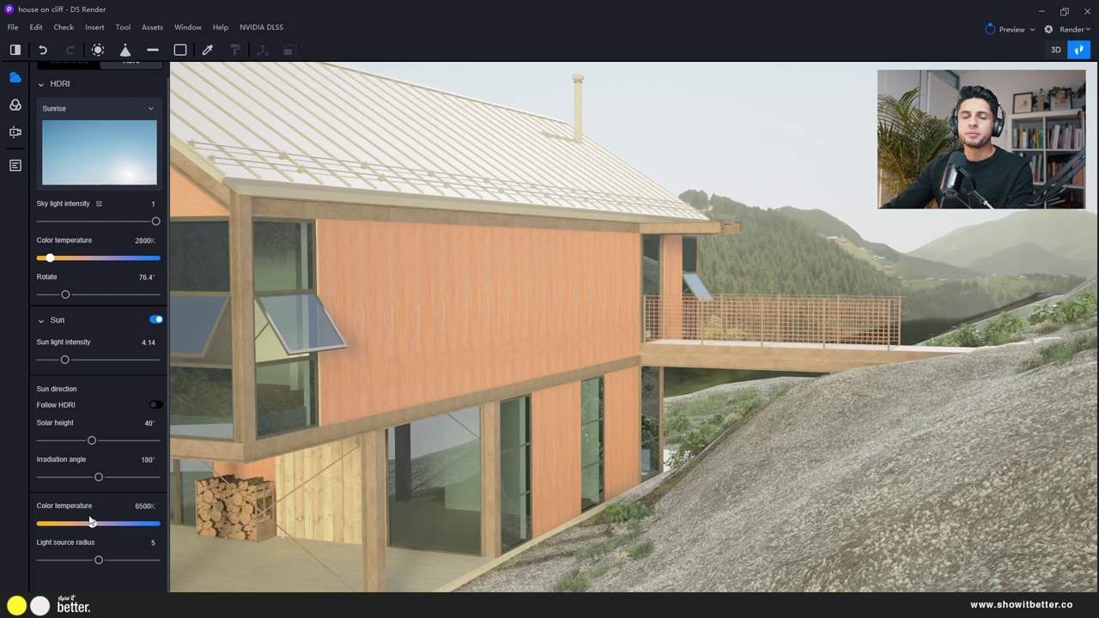
Return the environment to Geo and Sky, with the time at 11:02 AM and the north offset at 52.7°
scroll(98, 456, "up", 1)
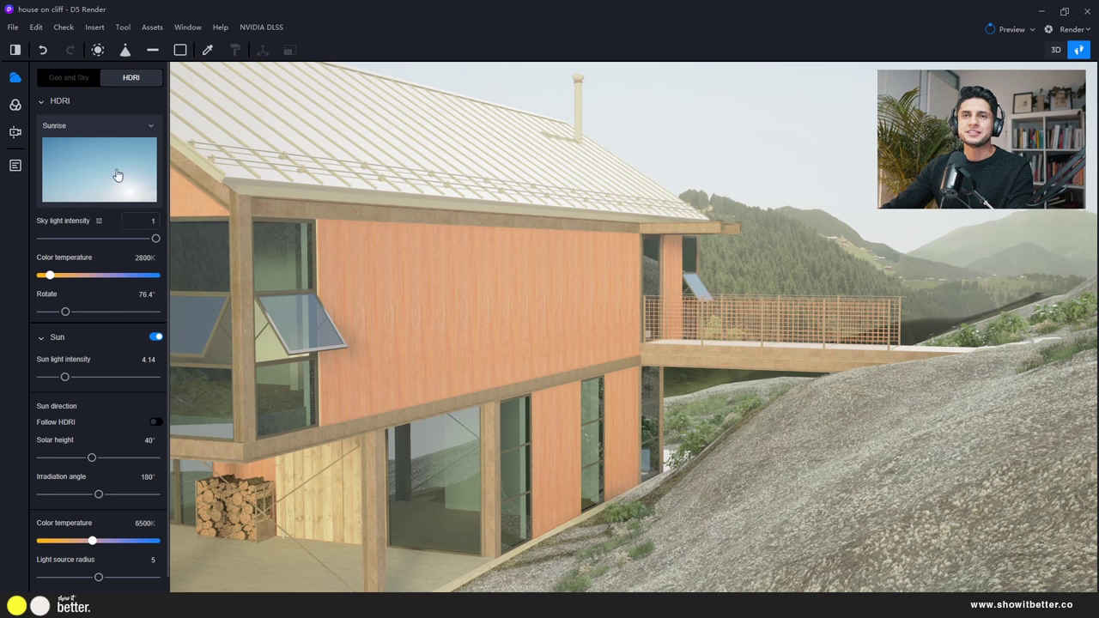
left_click(73, 79)
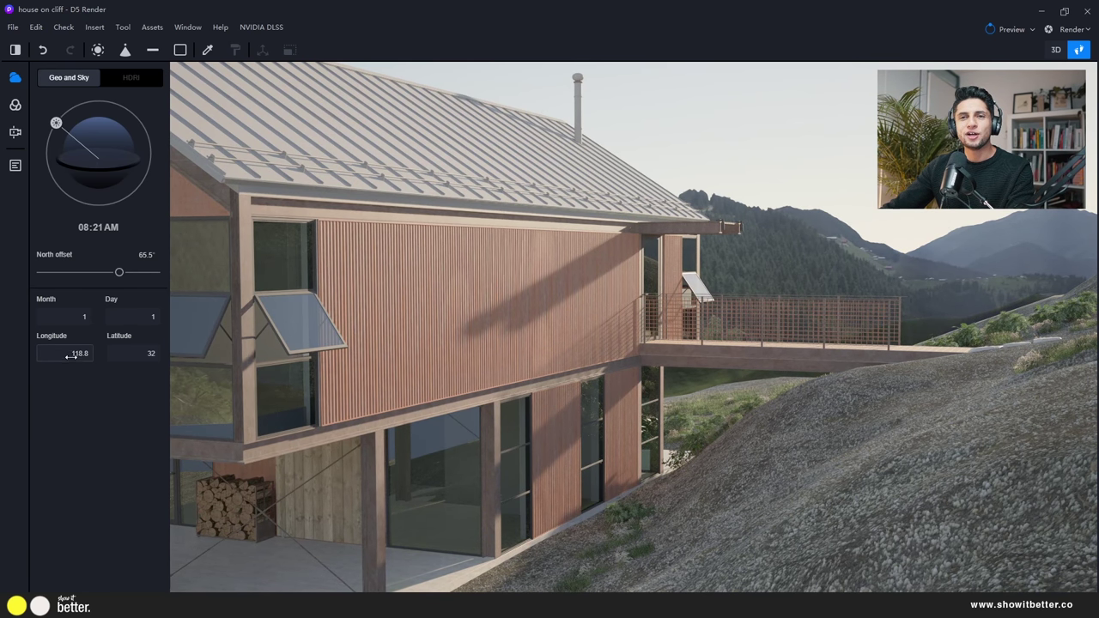
mouse_move(119, 273)
left_mouse_down()
mouse_move(97, 272)
mouse_move(112, 273)
left_mouse_up()
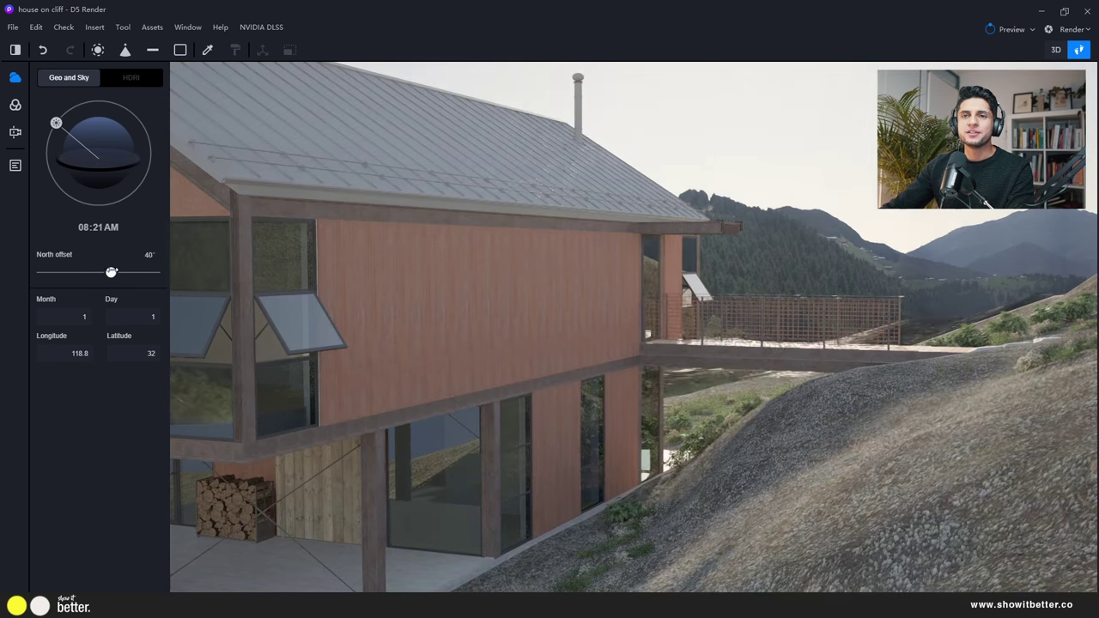
left_click_drag(56, 123, 91, 123)
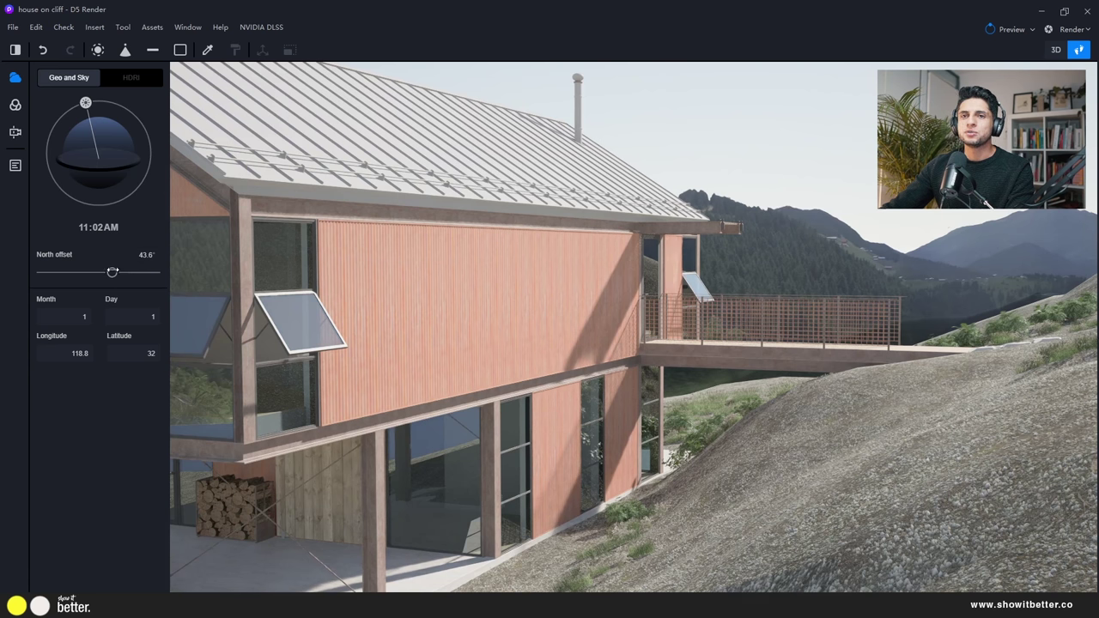
mouse_move(113, 271)
left_mouse_down()
mouse_move(94, 271)
mouse_move(116, 271)
left_mouse_up()
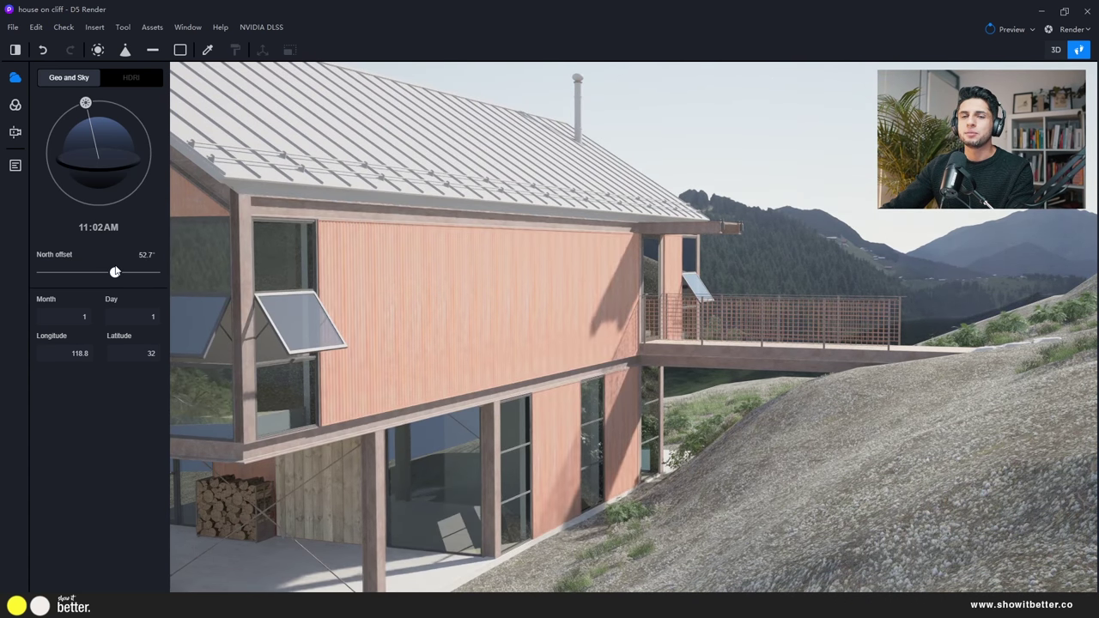
Update the newly added facade scene with the current sun lighting and shift the view slightly
left_click(15, 168)
mouse_move(136, 187)
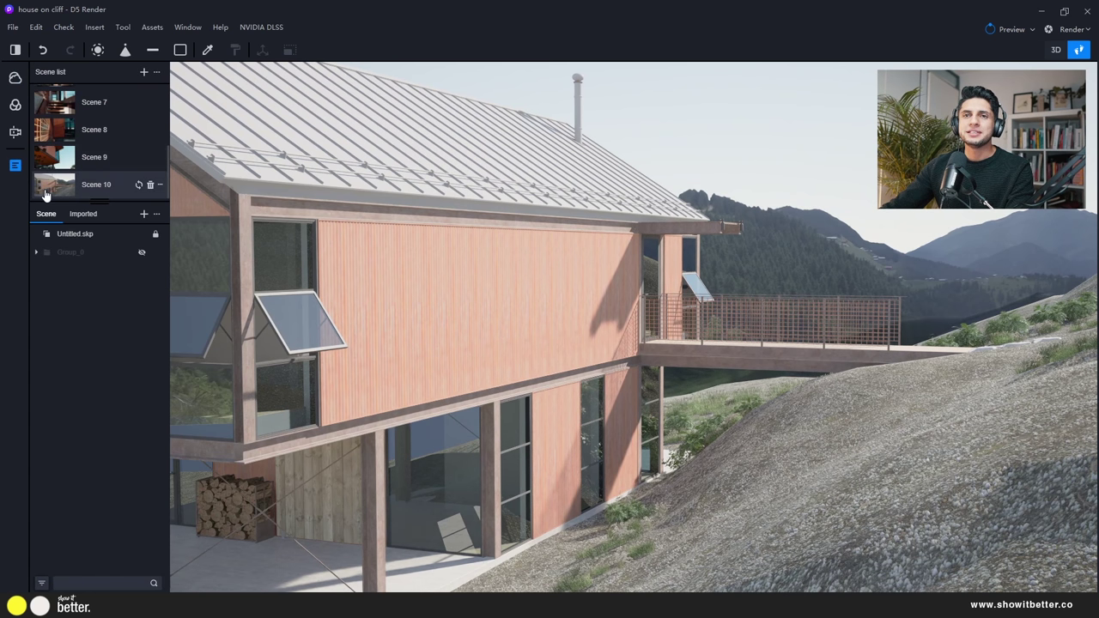
left_click(139, 185)
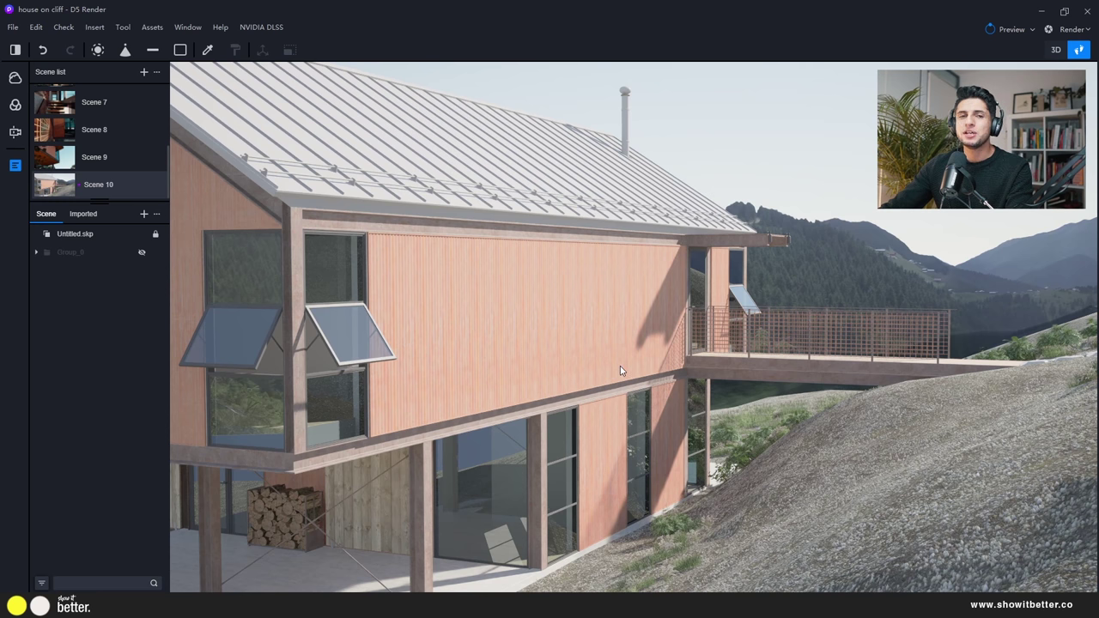
right_click_drag(621, 372, 675, 380)
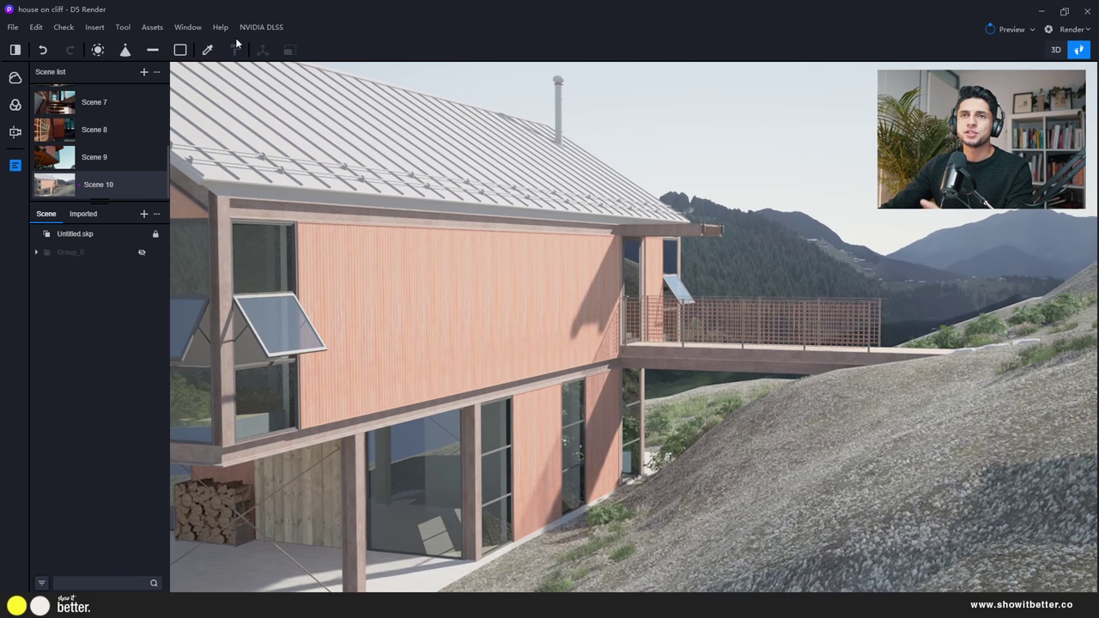
Open the online D5 asset library, switch it from models to materials and browse the full material list
left_click(152, 27)
left_click(141, 98)
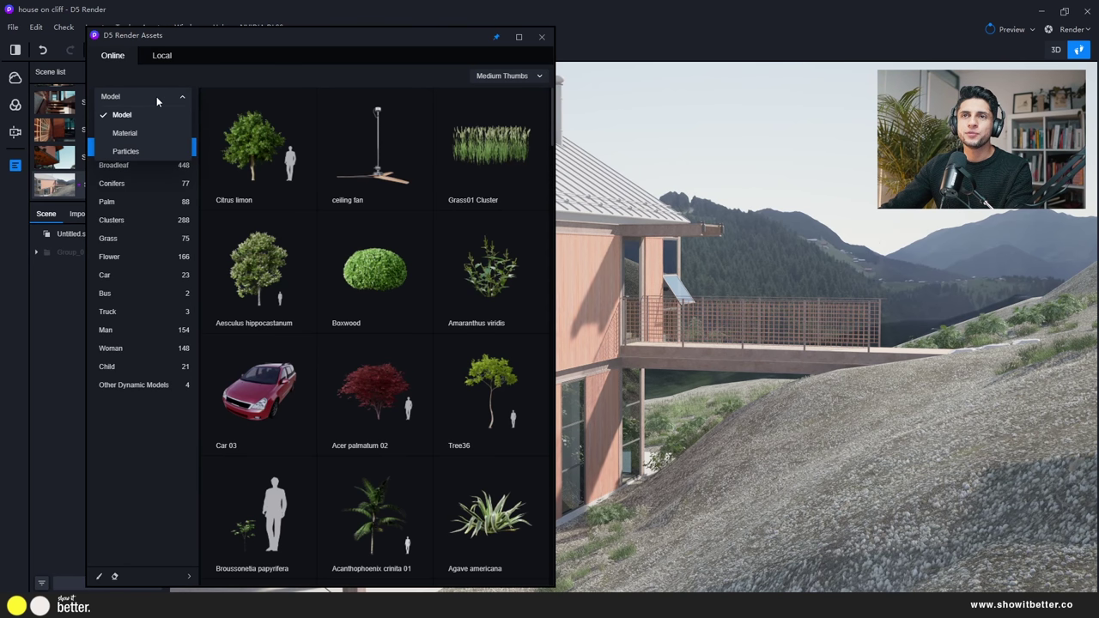
left_click(146, 135)
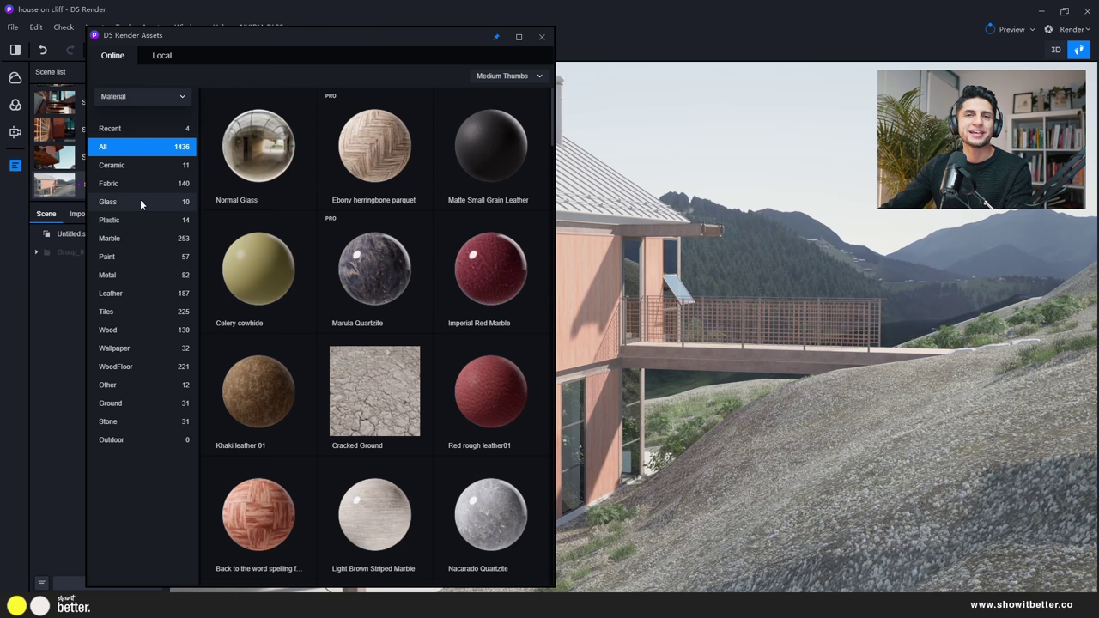
scroll(412, 387, "down", 2)
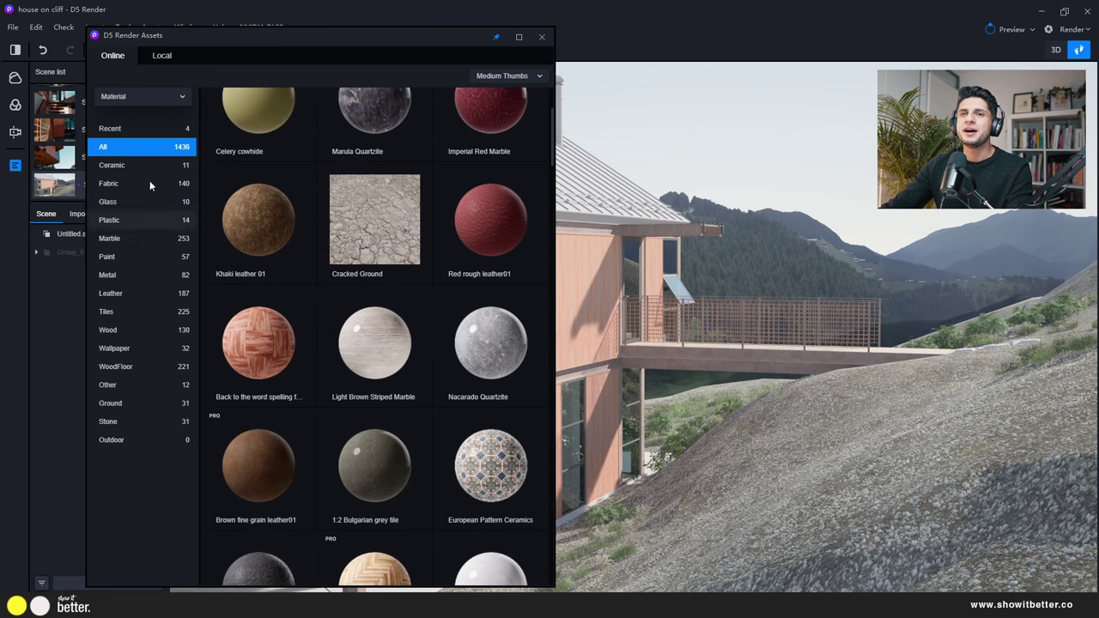
scroll(219, 175, "up", 1)
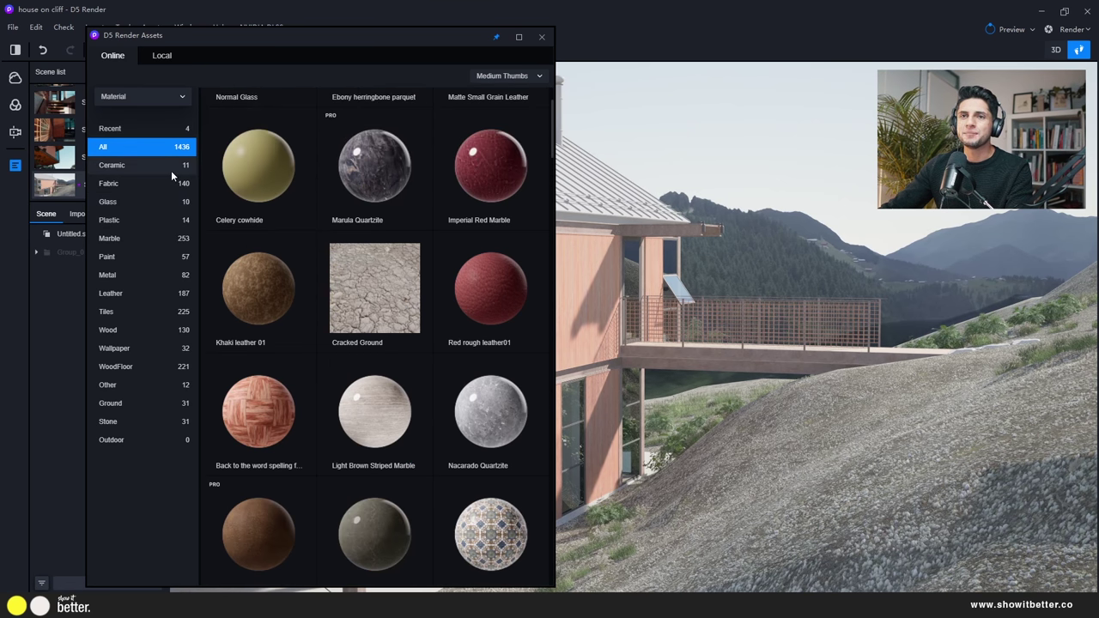
scroll(369, 294, "up", 1)
Bring the facade's vertical cladding into close view and choose the Applewood material from the library's Wood category
scroll(642, 388, "up", 5)
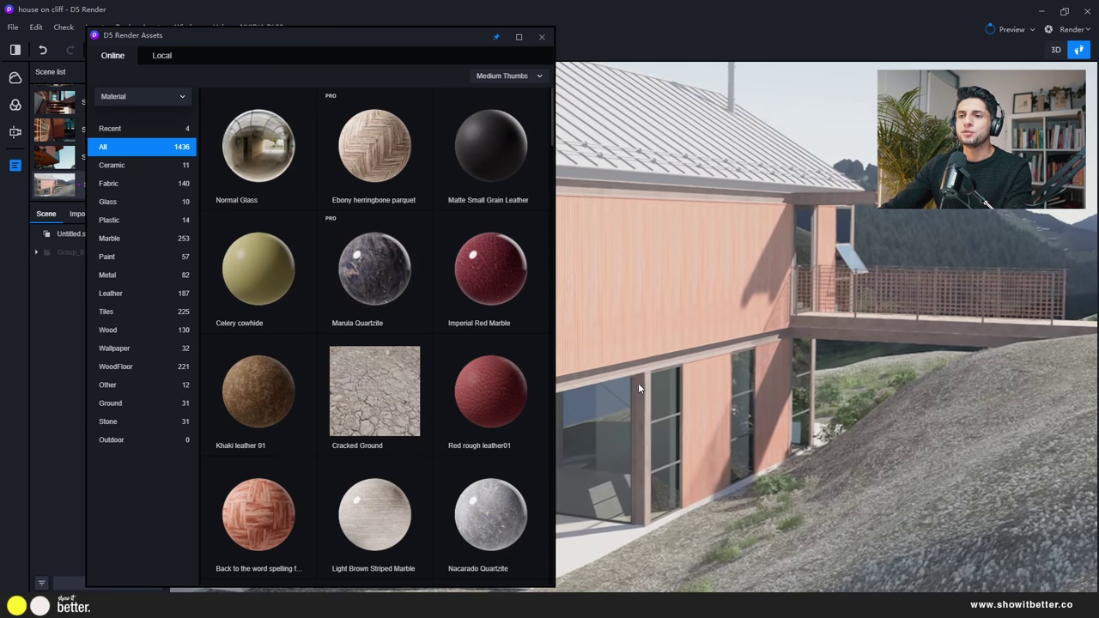
scroll(655, 363, "up", 5)
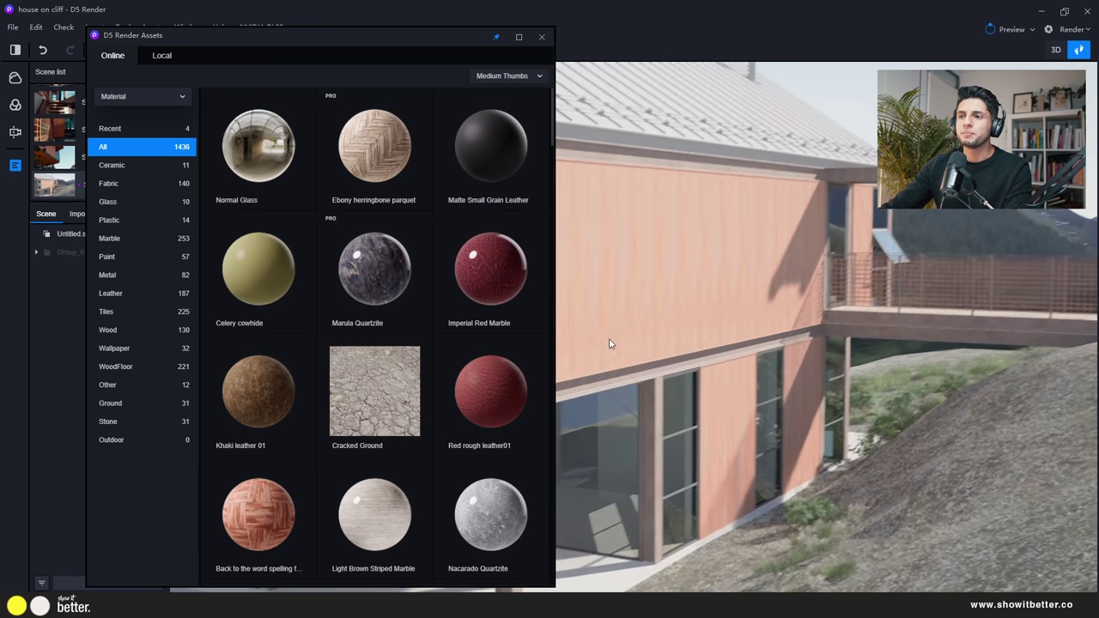
scroll(706, 341, "up", 5)
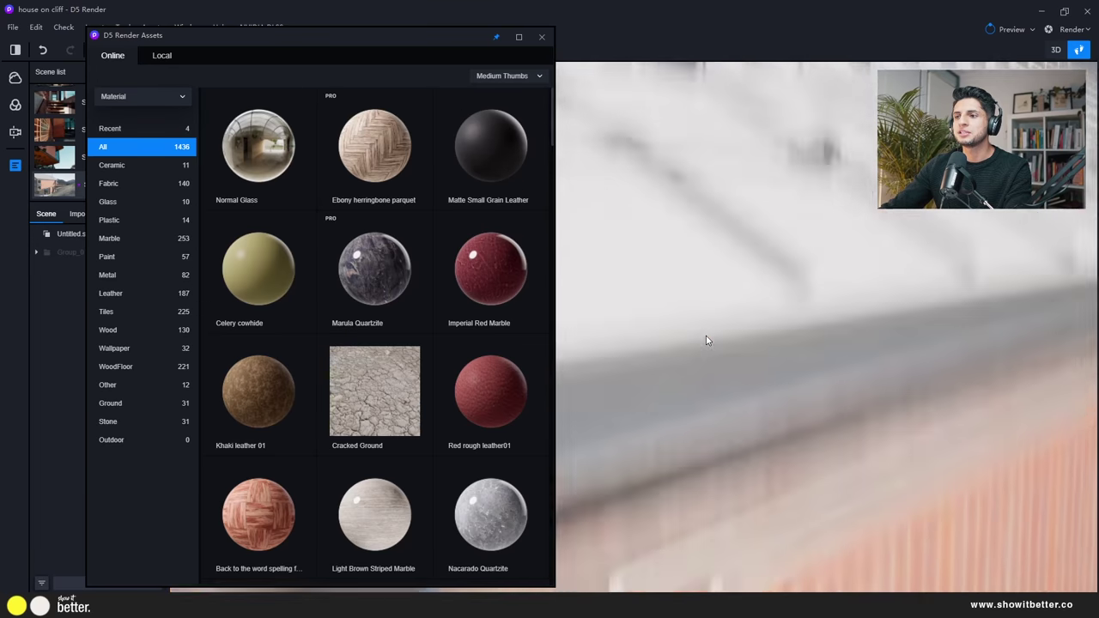
scroll(706, 341, "down", 8)
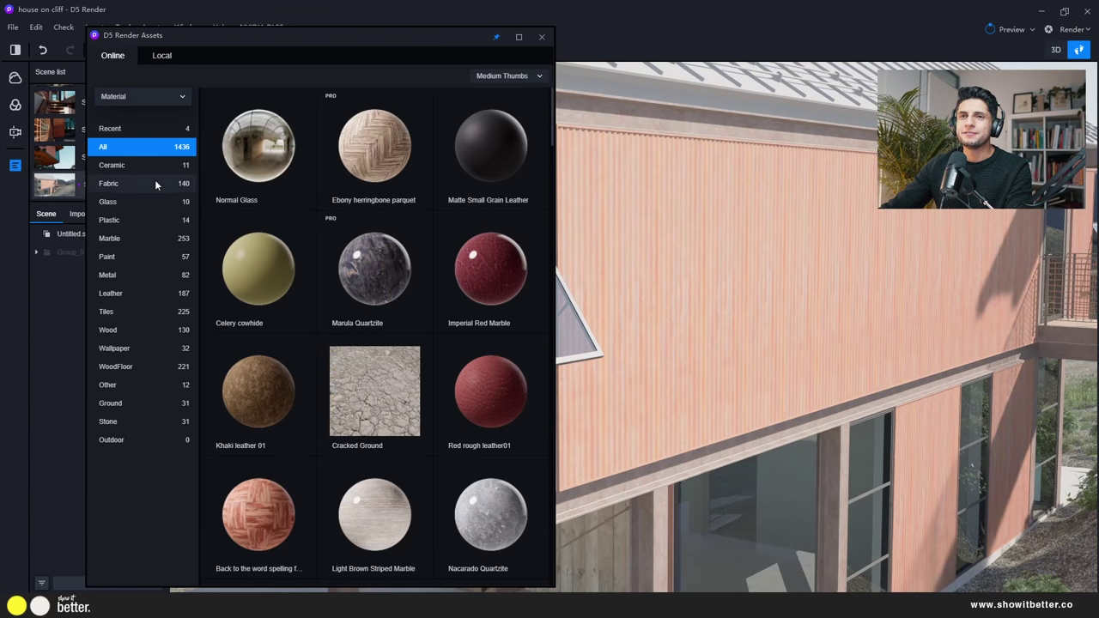
left_click(107, 330)
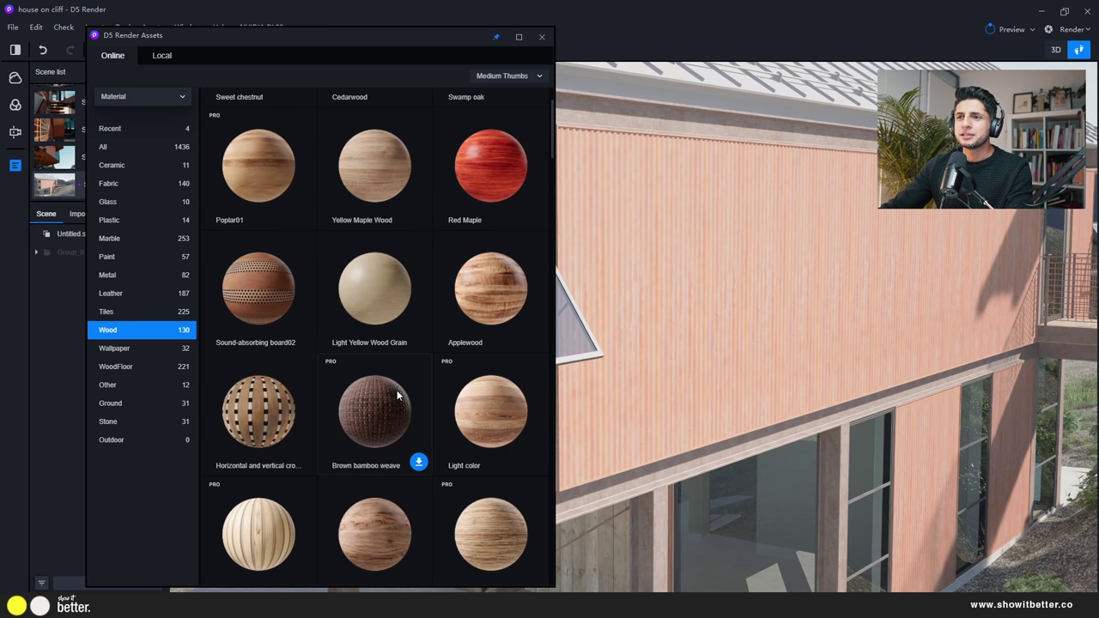
left_click(492, 295)
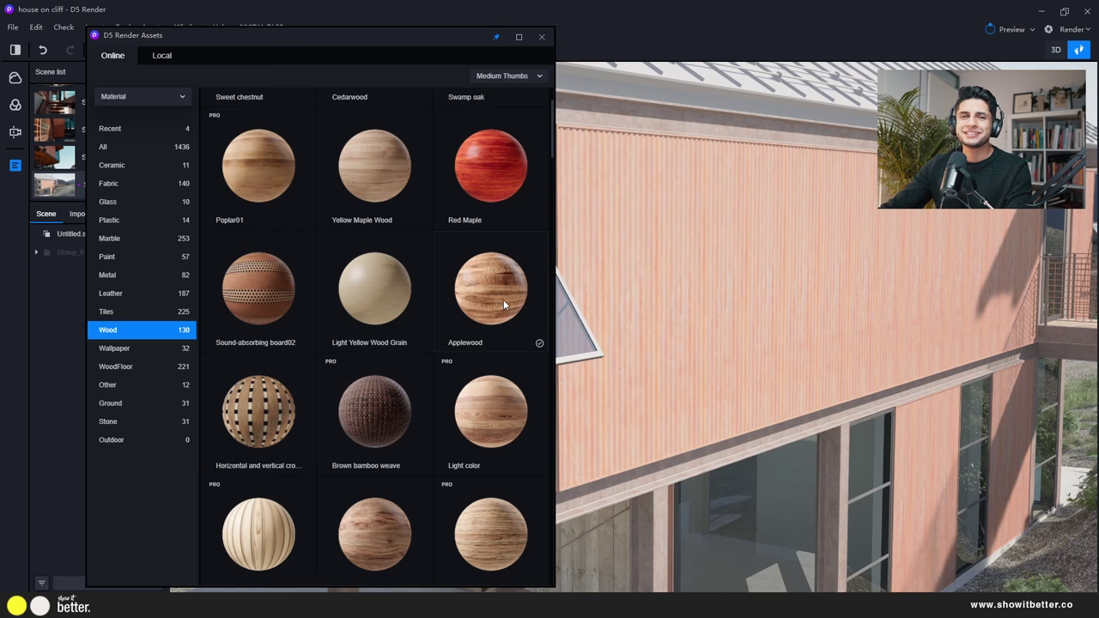
Apply the Applewood material to the facade's vertical cladding and close the asset library
left_click(501, 295)
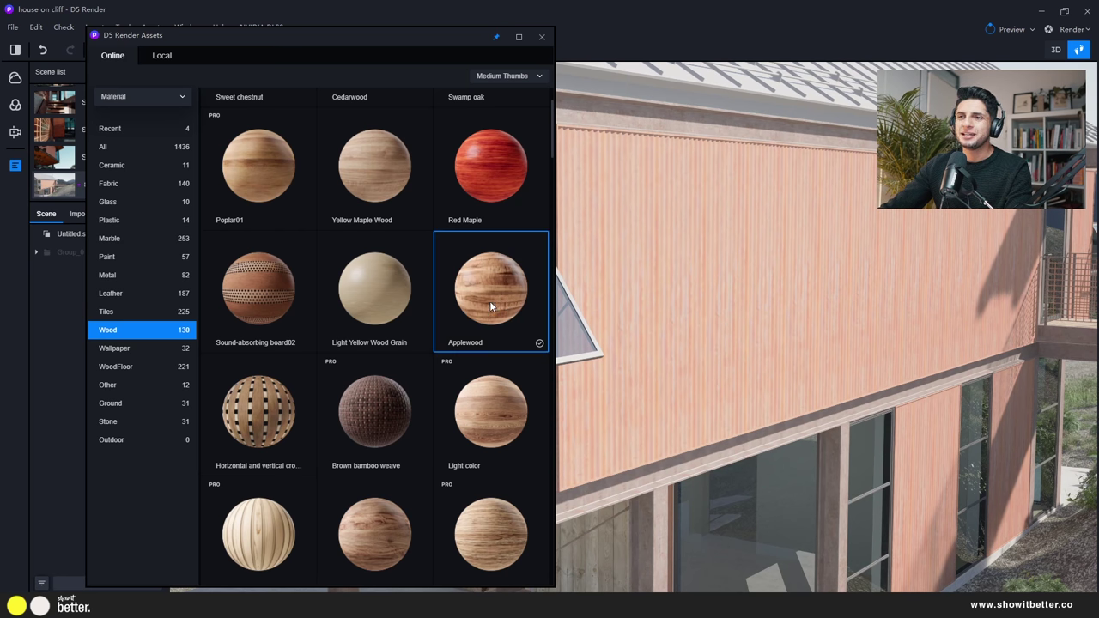
left_click_drag(597, 304, 662, 282)
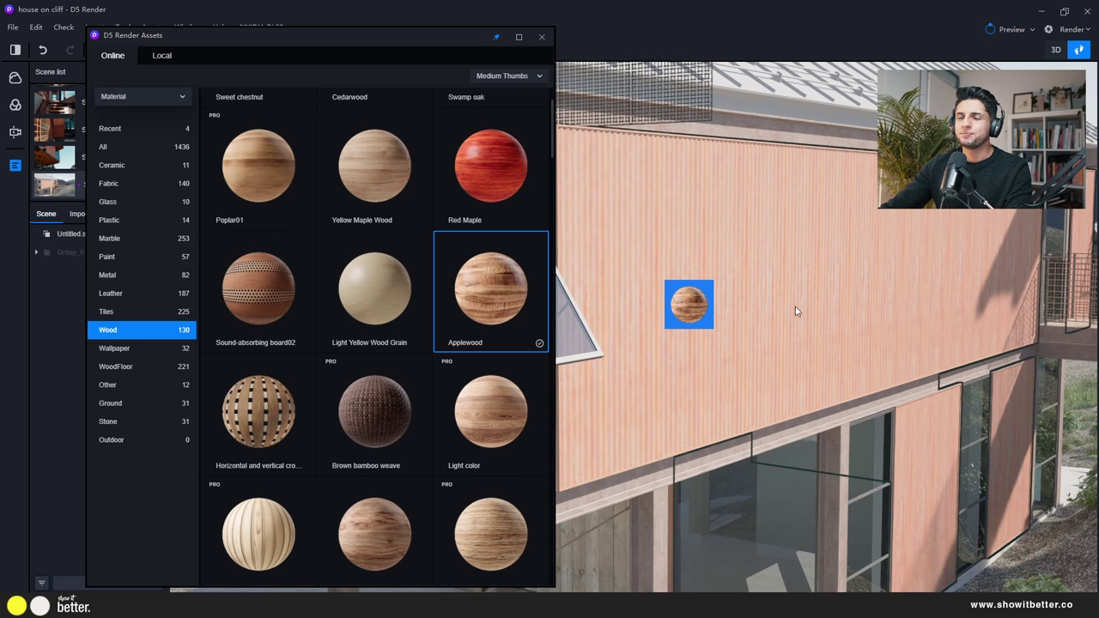
left_click_drag(796, 311, 755, 266)
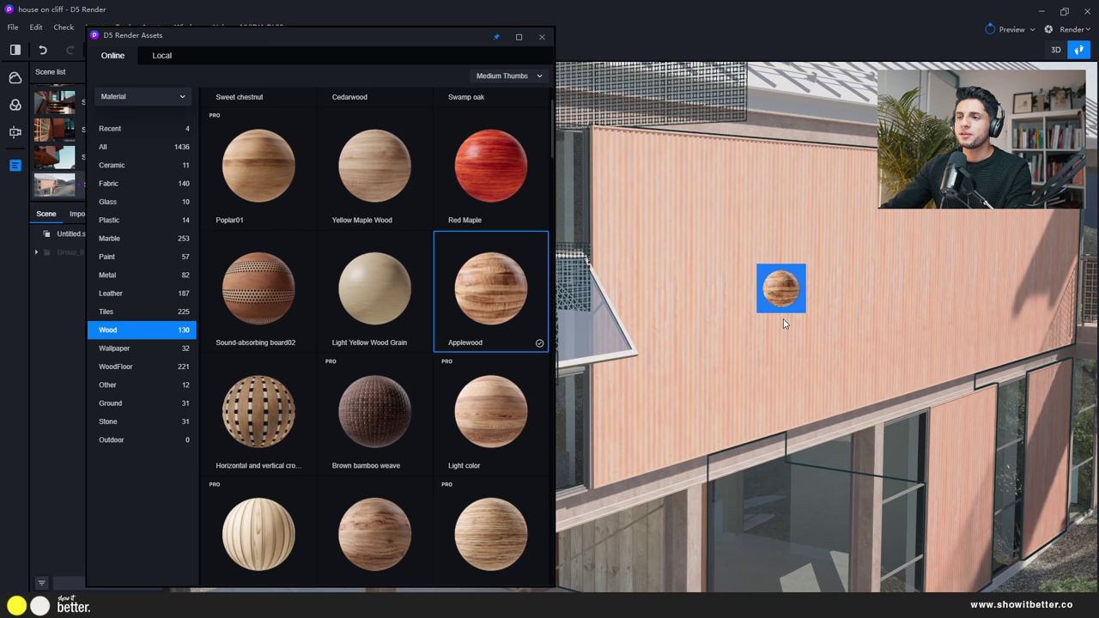
left_click_drag(783, 320, 783, 319)
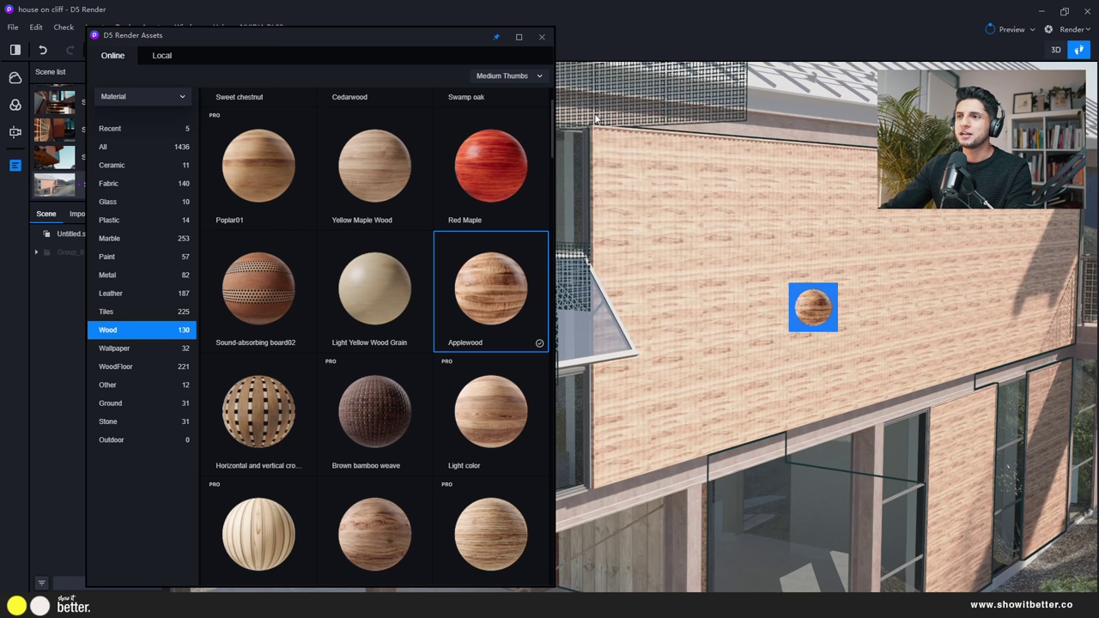
left_click(542, 36)
left_click_drag(732, 382, 675, 371)
right_click_drag(675, 371, 759, 314)
scroll(759, 314, "up", 5)
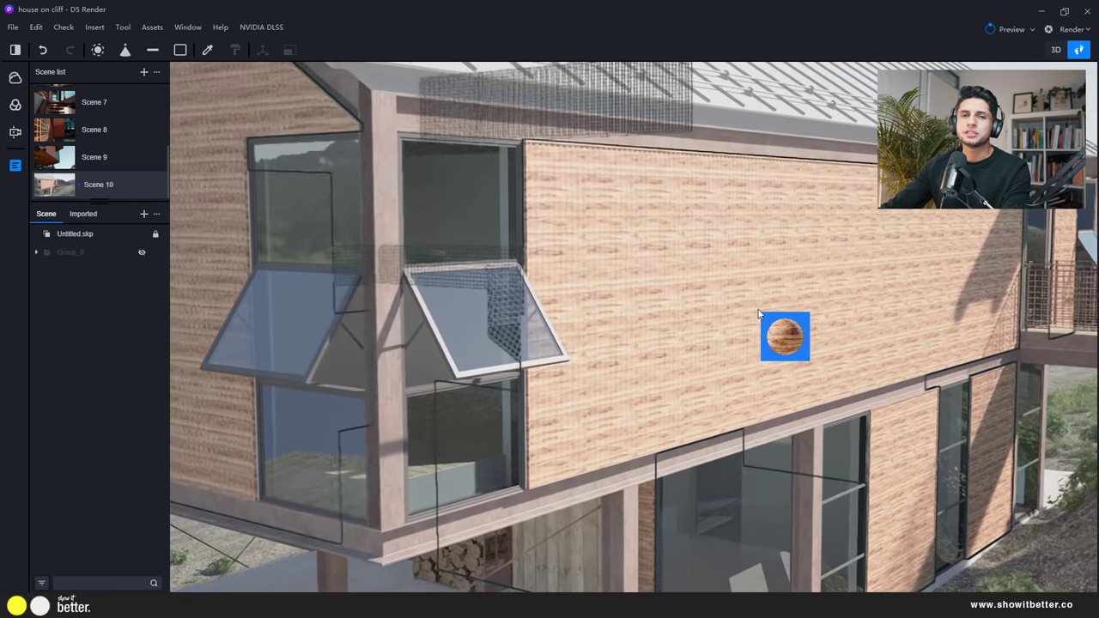
left_click(709, 293)
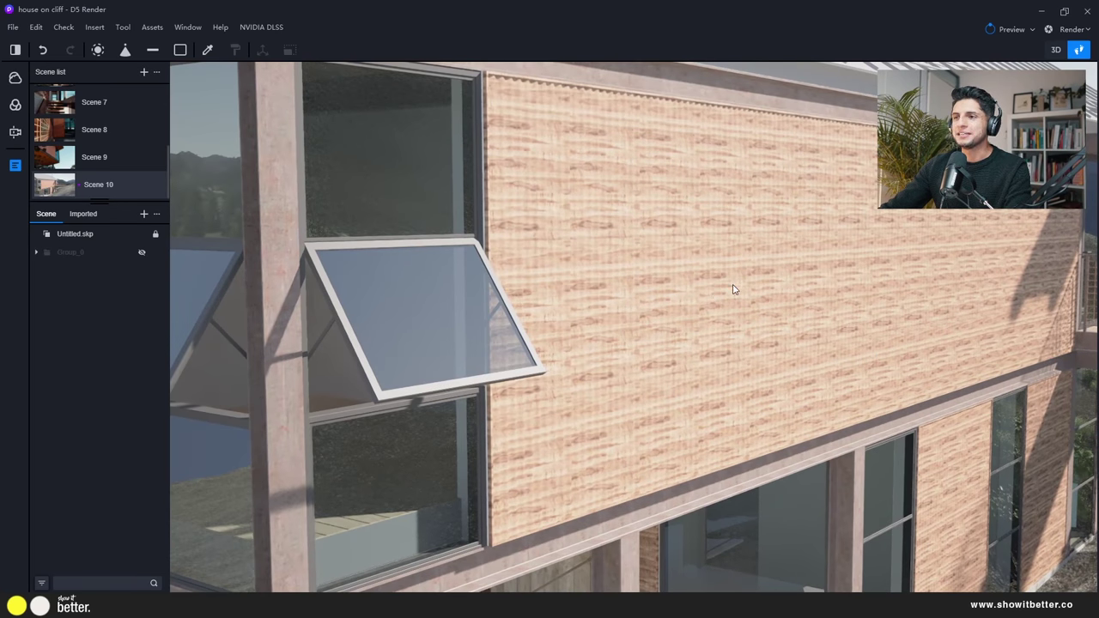
Rotate the Applewood texture on the cladding by 90° and set its UV stretch to 1 in X and Y
left_click(634, 216)
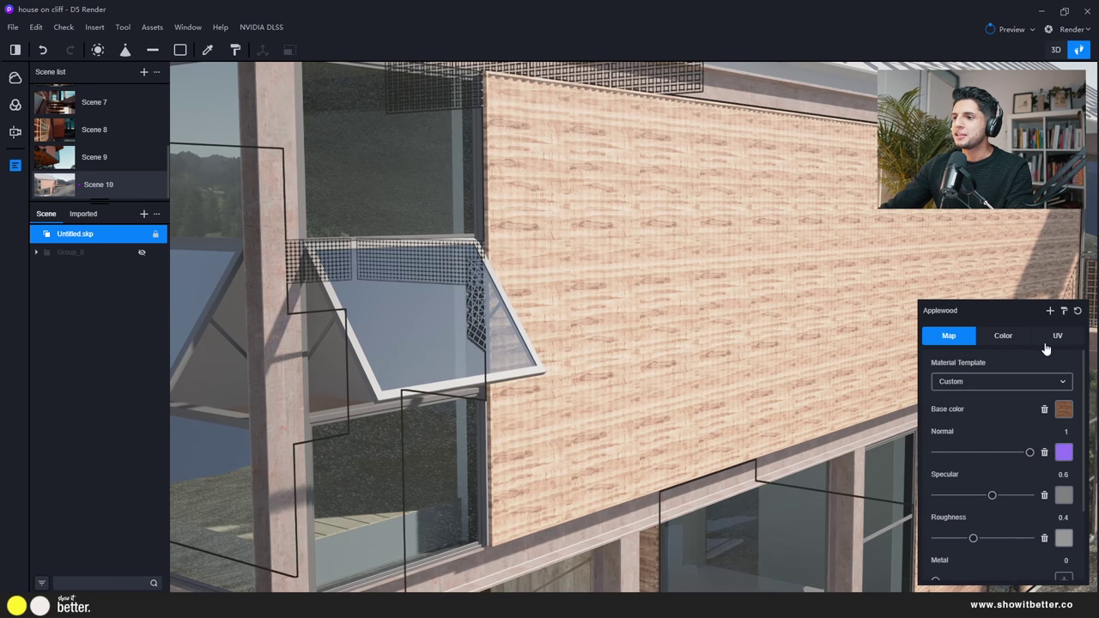
left_click(1055, 340)
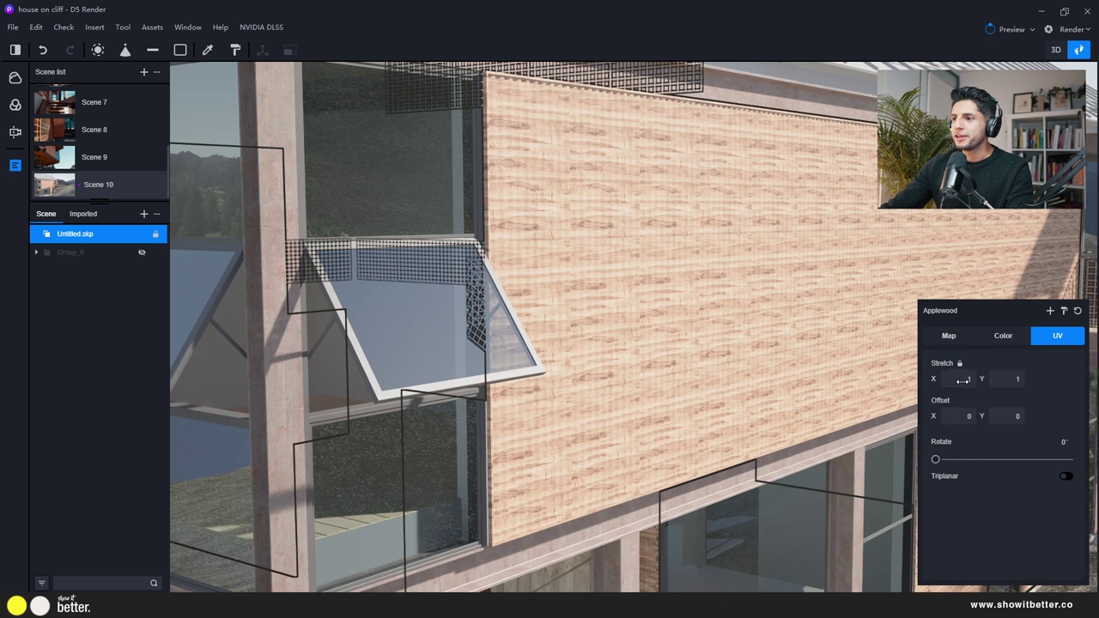
left_click_drag(973, 379, 985, 405)
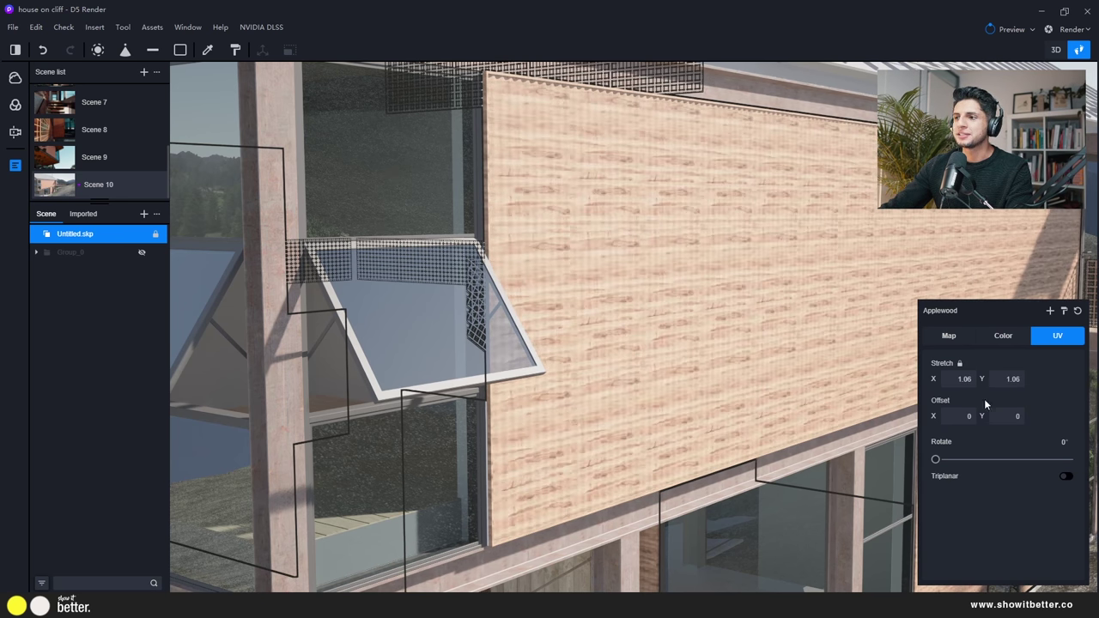
left_click(1064, 442)
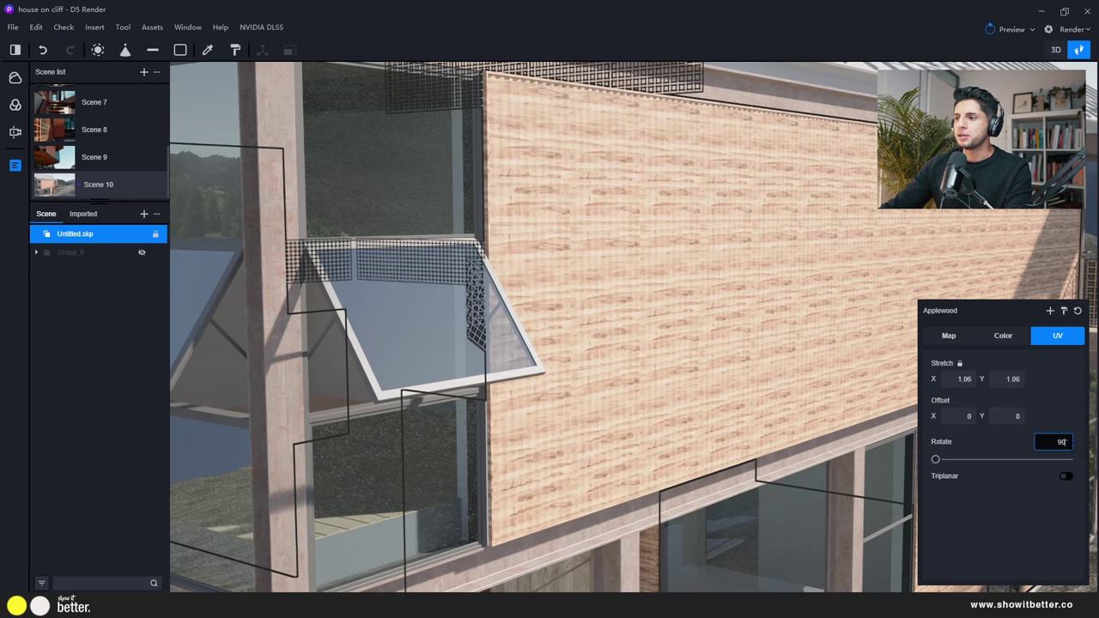
type("90")
key("Return")
left_click(974, 380)
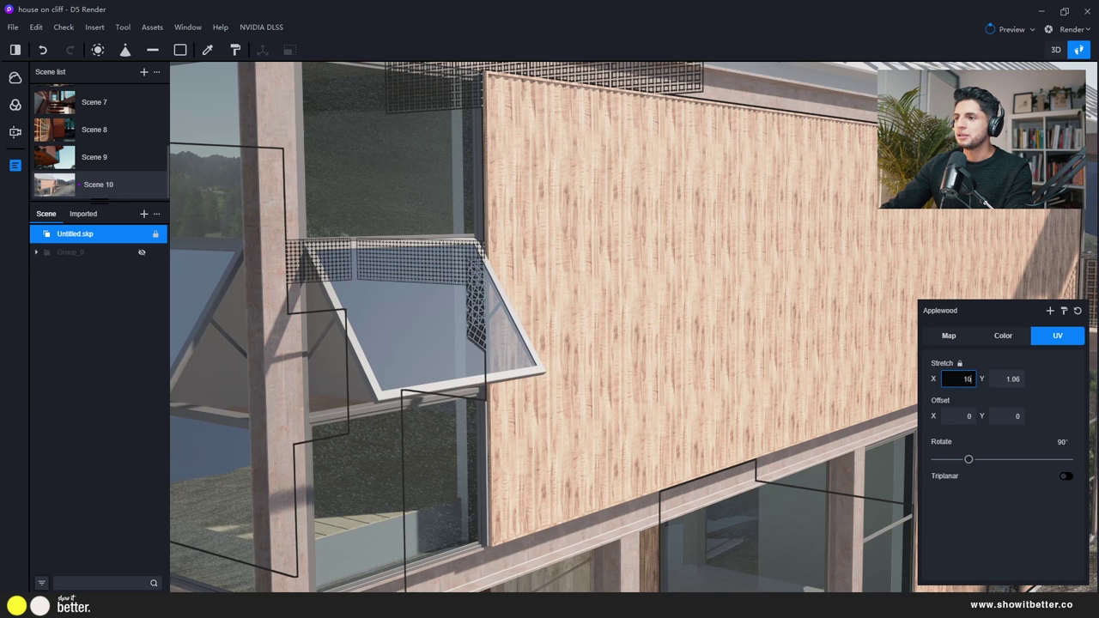
type("1")
key("Return")
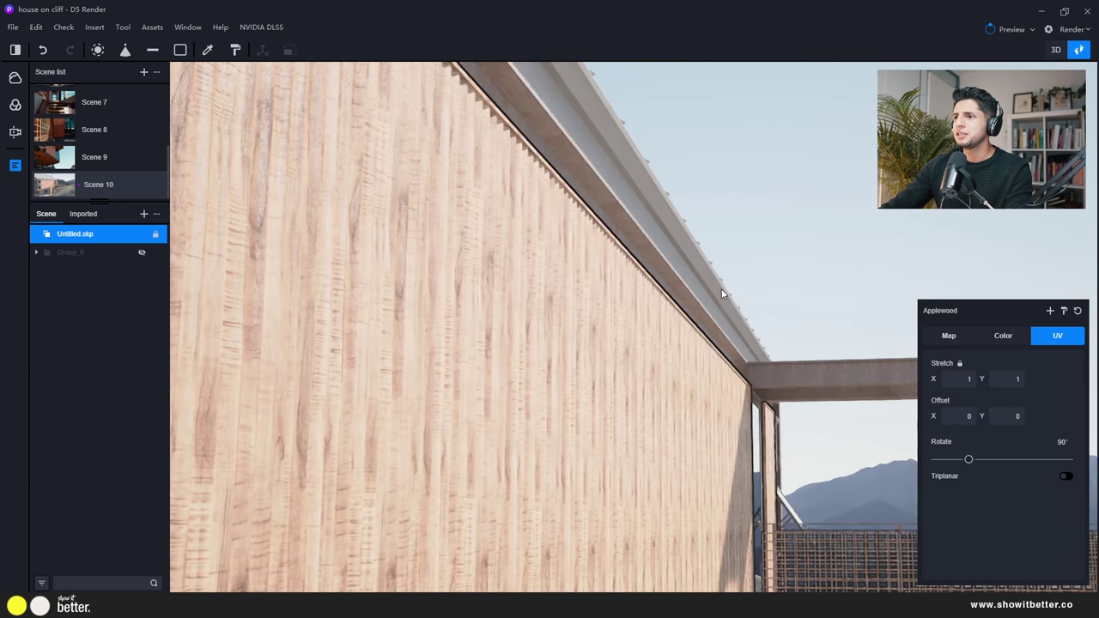
scroll(698, 453, "up", 5)
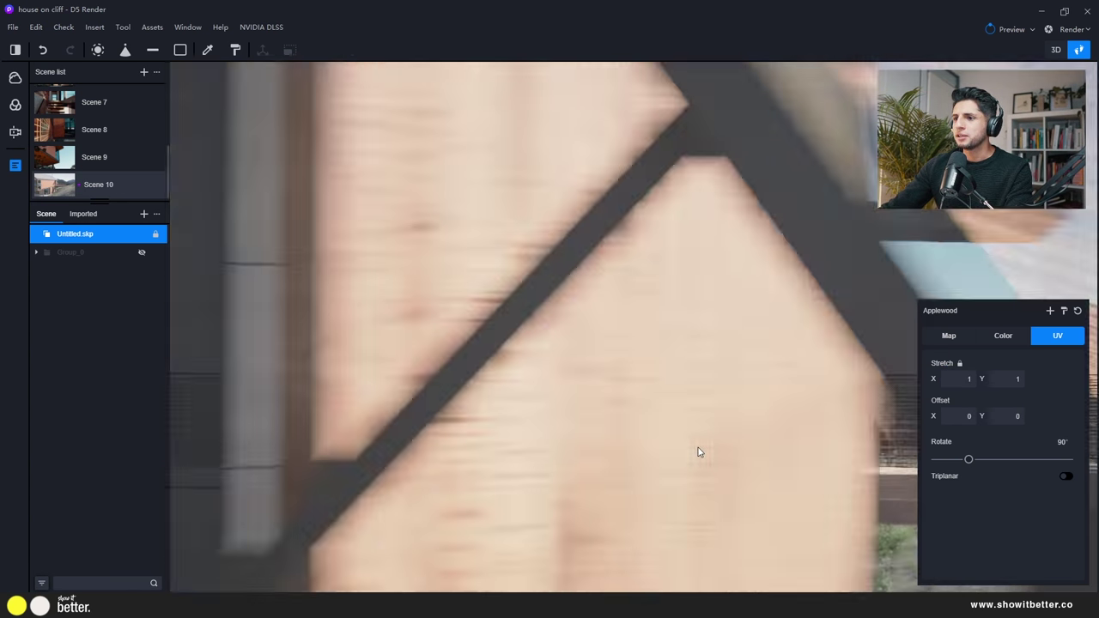
scroll(698, 453, "down", 3)
Set the Applewood material's specular to 0.87 and roughness to 0.1, and raise its metal value
left_click(950, 336)
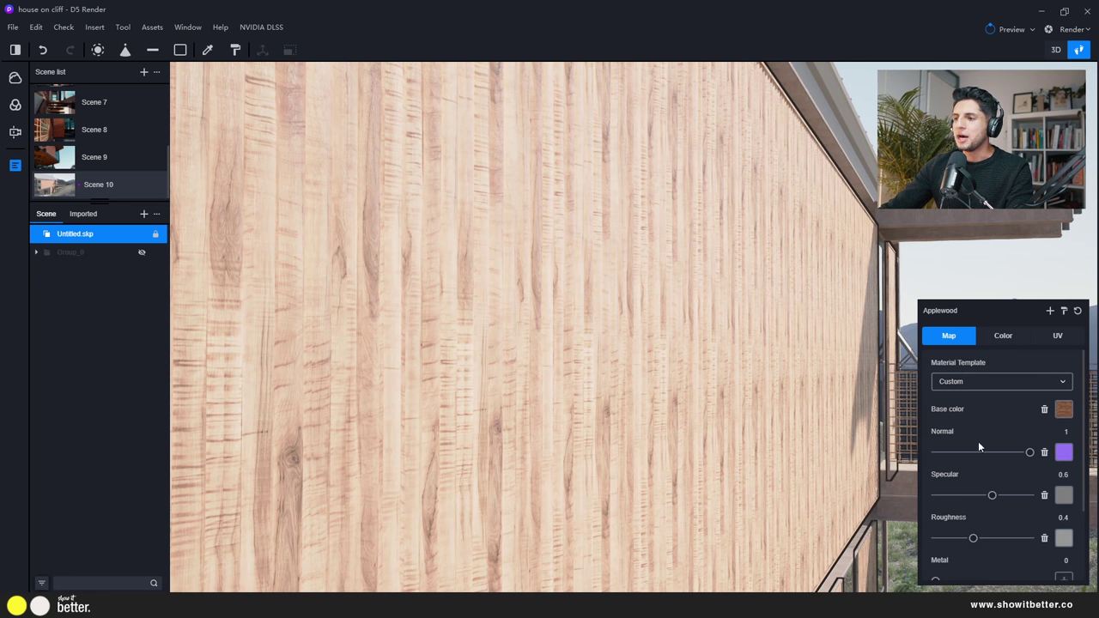
scroll(978, 441, "down", 1)
left_click_drag(992, 461, 1017, 461)
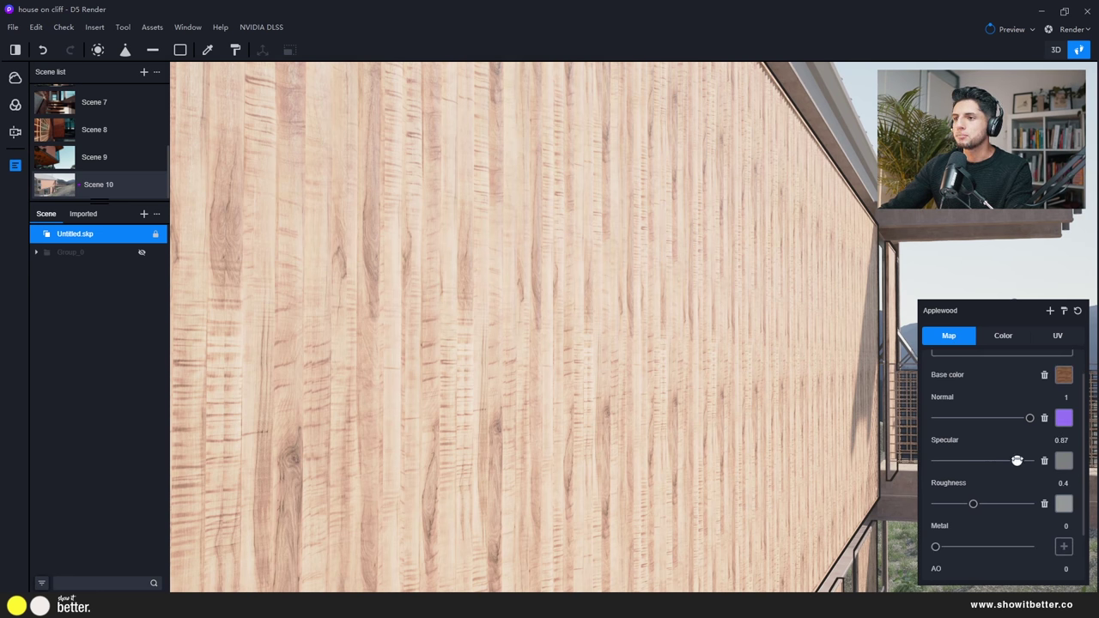
left_click_drag(974, 503, 946, 503)
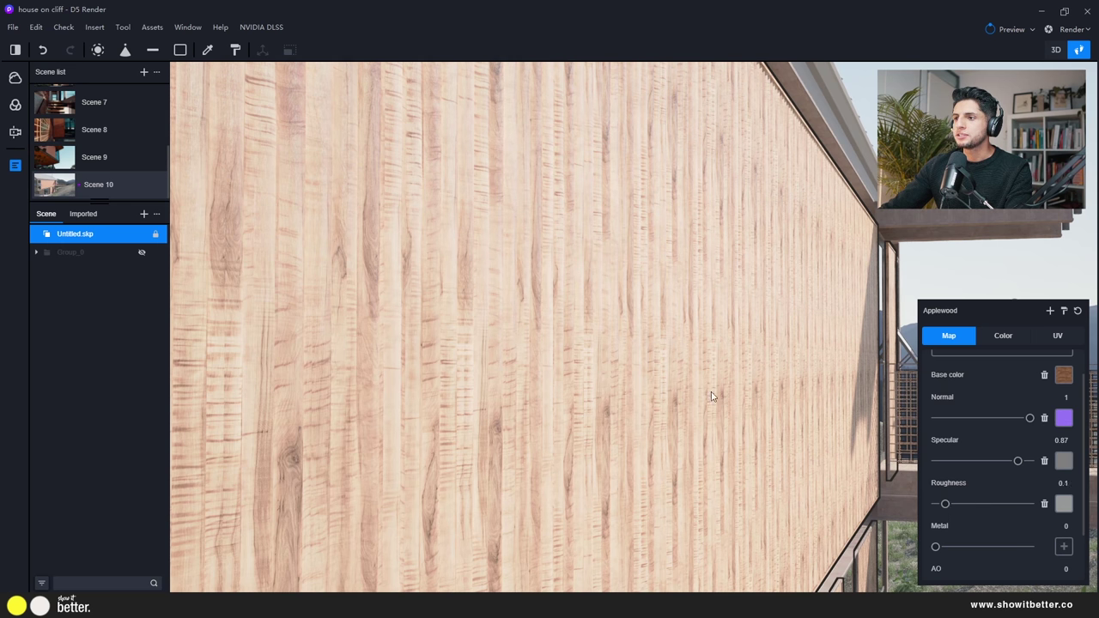
right_click_drag(712, 396, 744, 405)
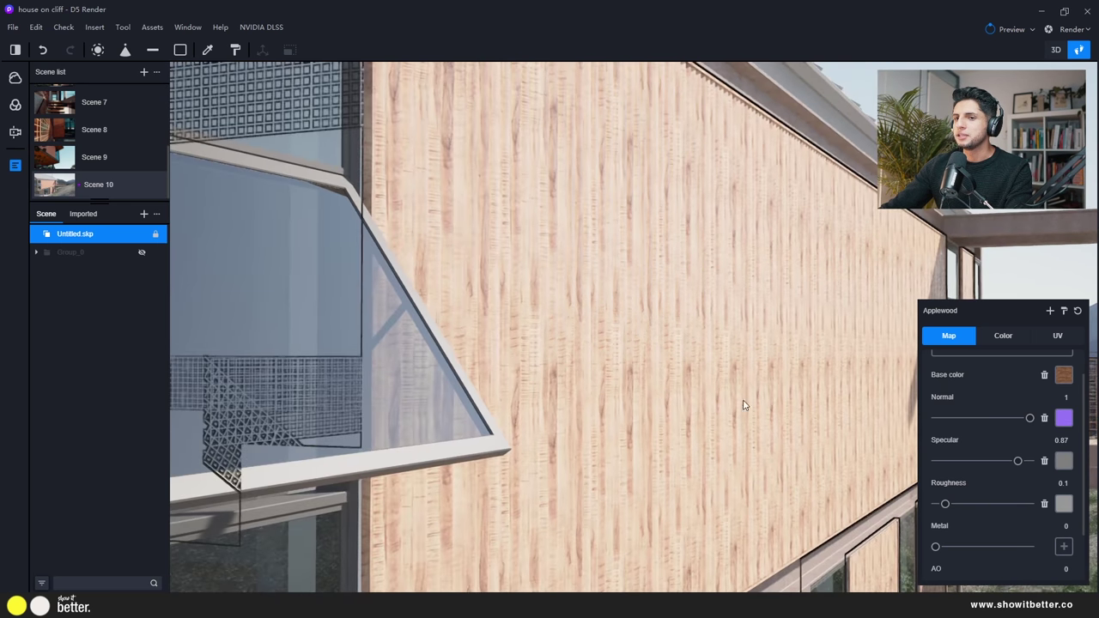
scroll(950, 500, "down", 2)
left_click_drag(935, 484, 979, 486)
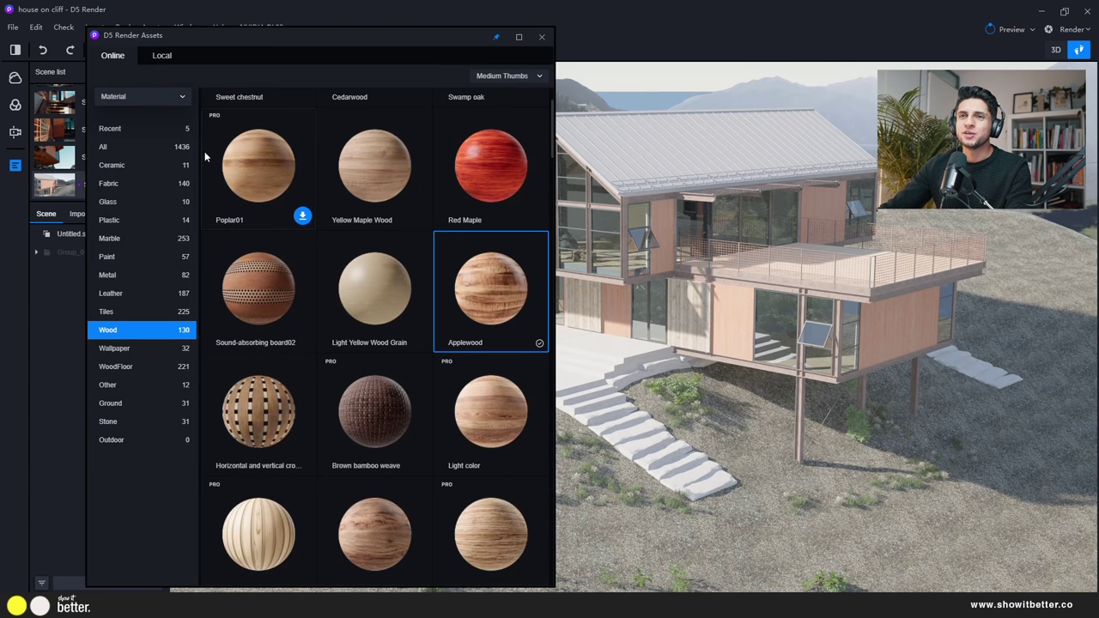
Switch the online asset library from materials to models and browse the Flower, Child and Truck categories
left_click(159, 98)
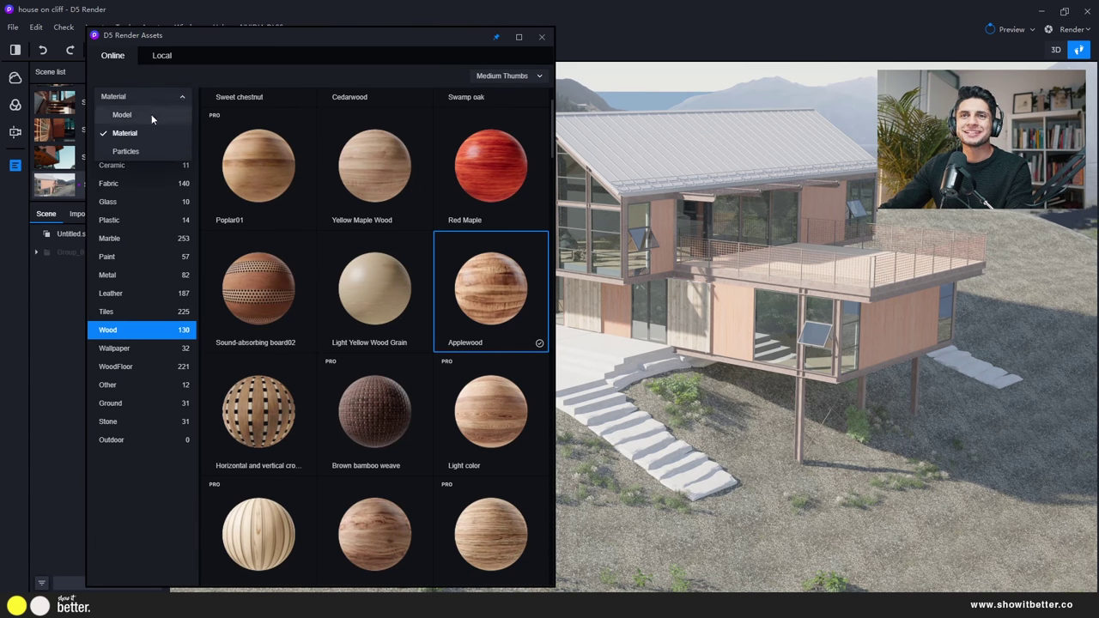
left_click(151, 114)
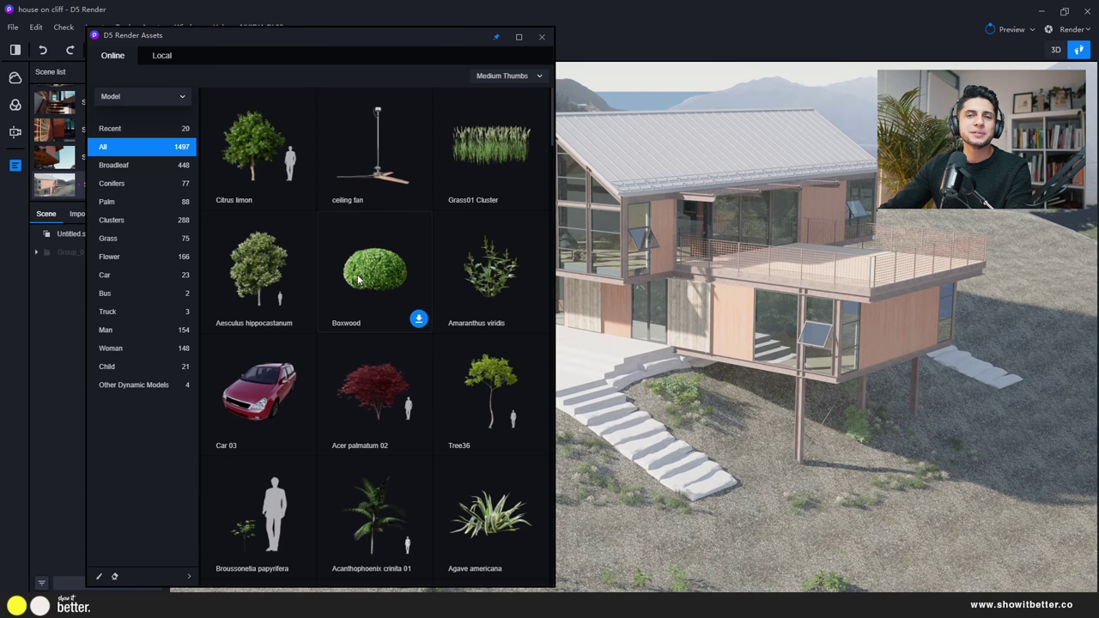
left_click(120, 256)
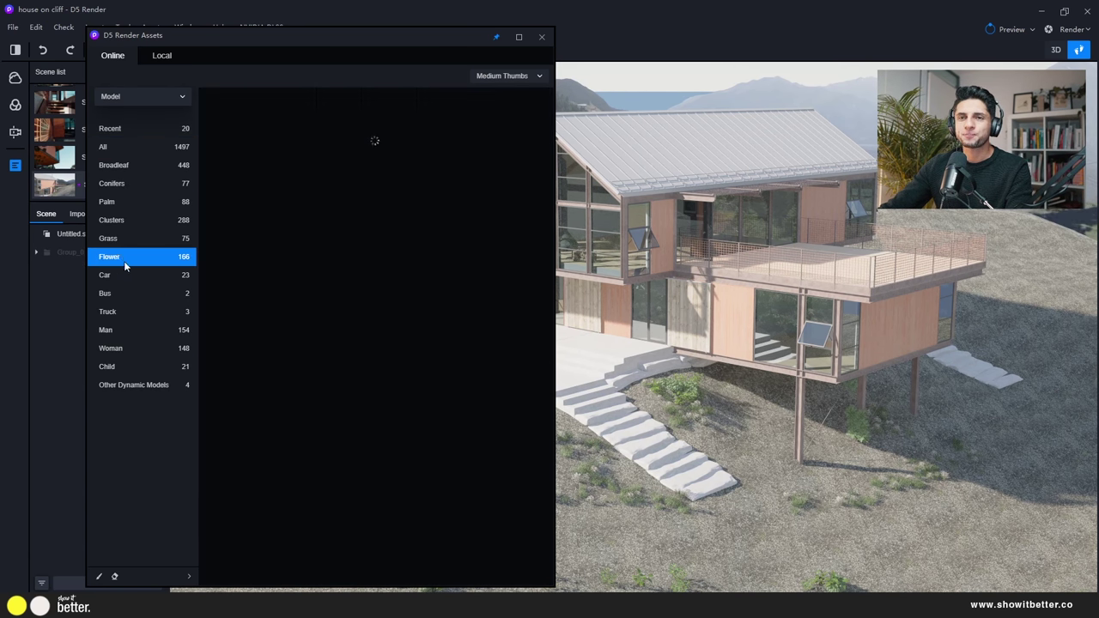
left_click(148, 388)
left_click(146, 375)
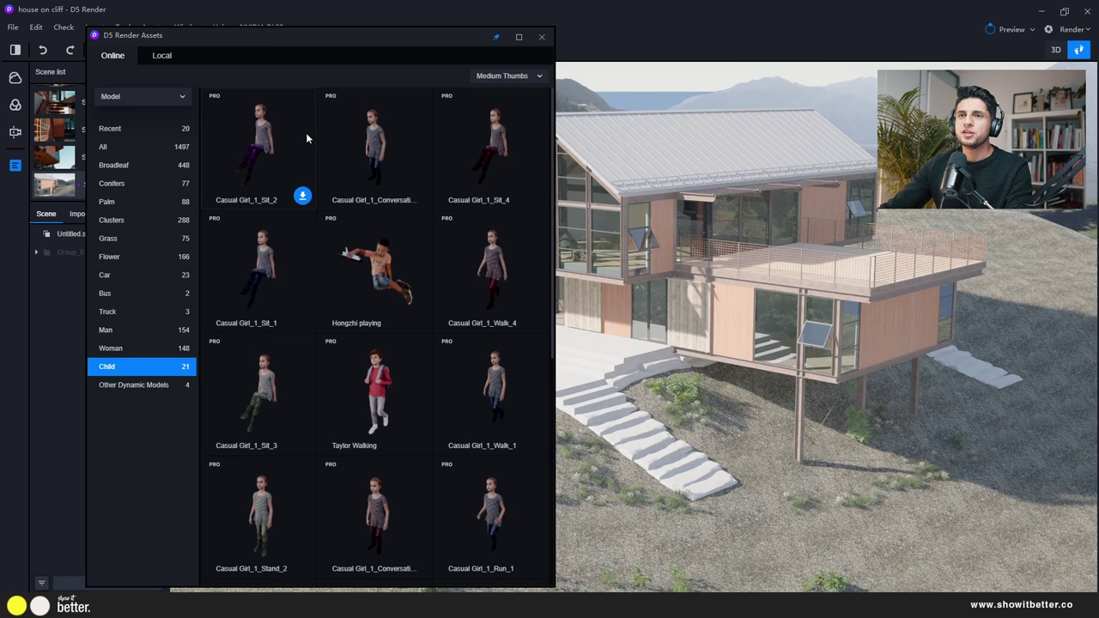
scroll(345, 282, "down", 2)
left_click(122, 311)
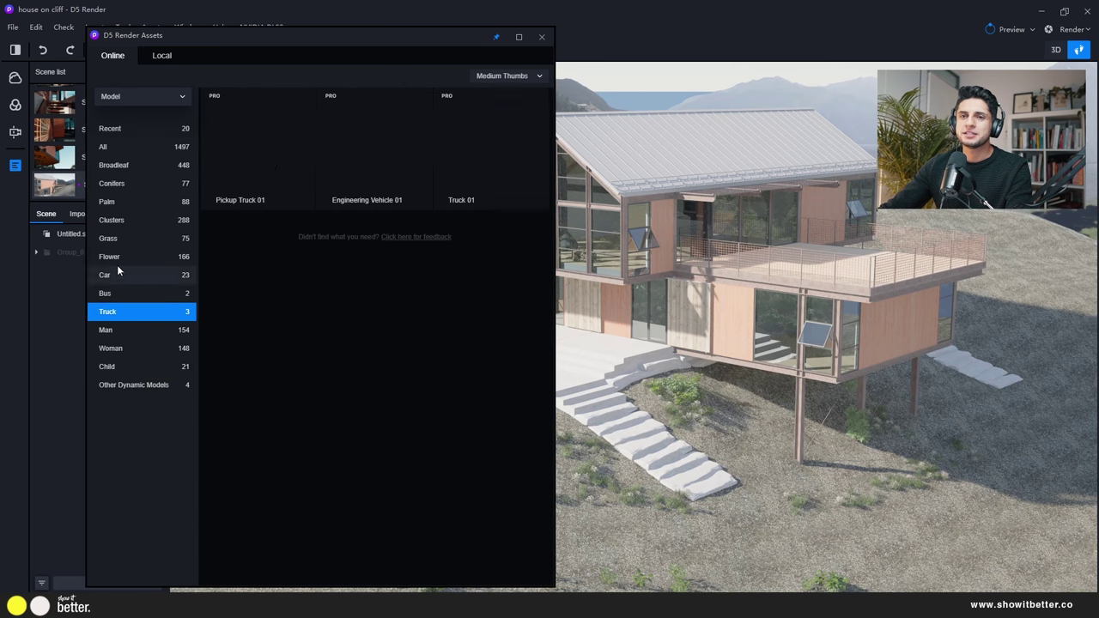
Place two Aesculus hippocastanum trees from the Broadleaf category, one on the slope beside the house and one on the hilltop
left_click(123, 165)
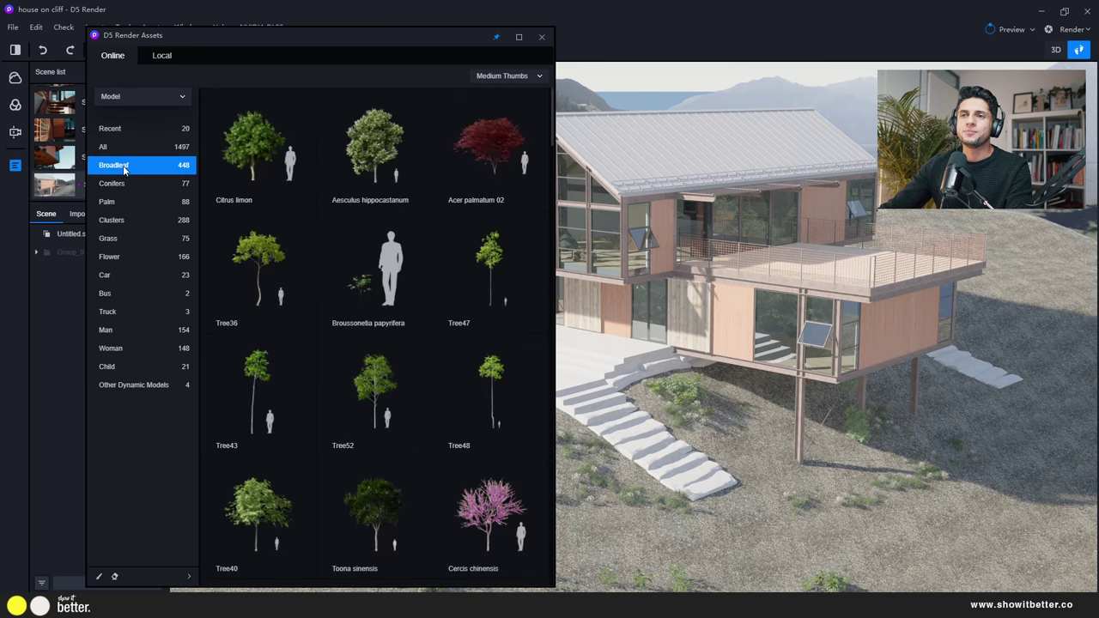
left_click(386, 154)
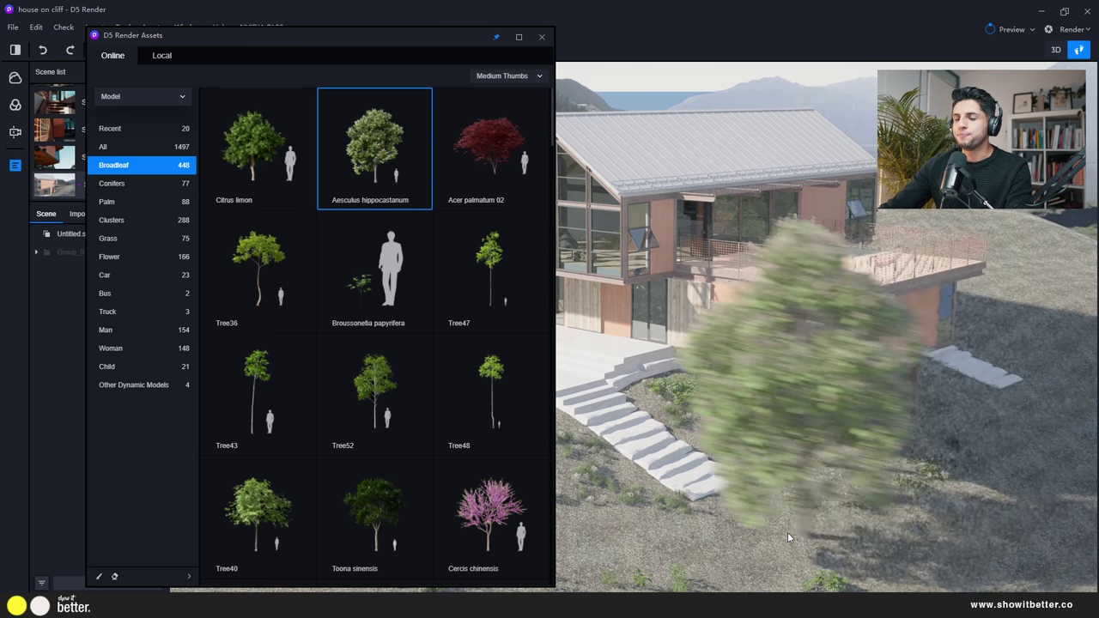
key("w")
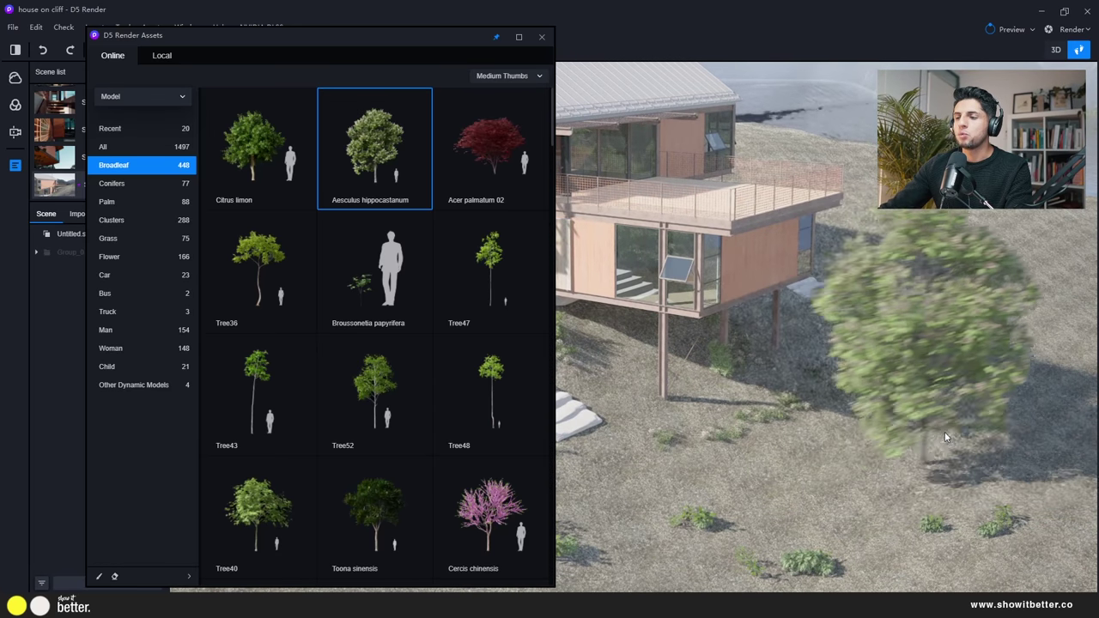
left_click(952, 409)
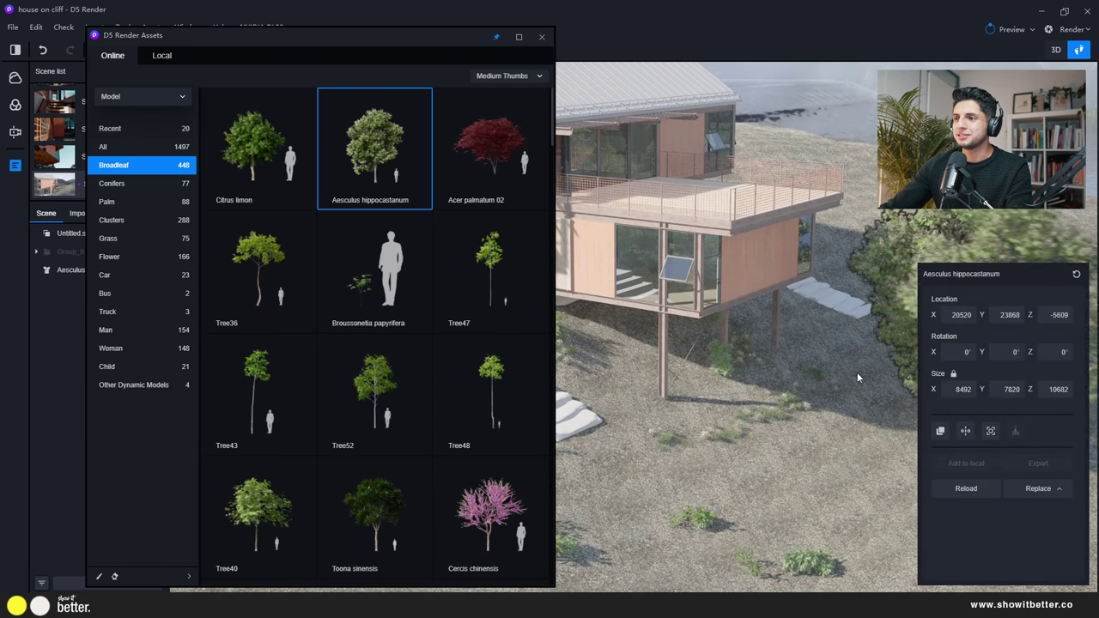
right_click_drag(848, 223, 675, 175)
left_click(675, 175)
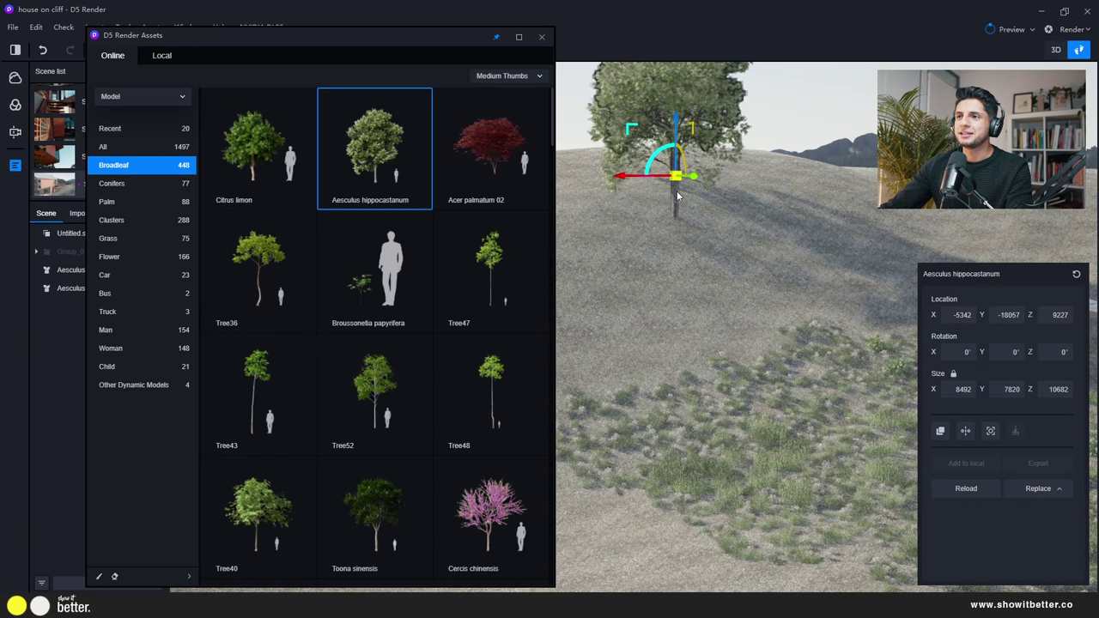
left_click(701, 183)
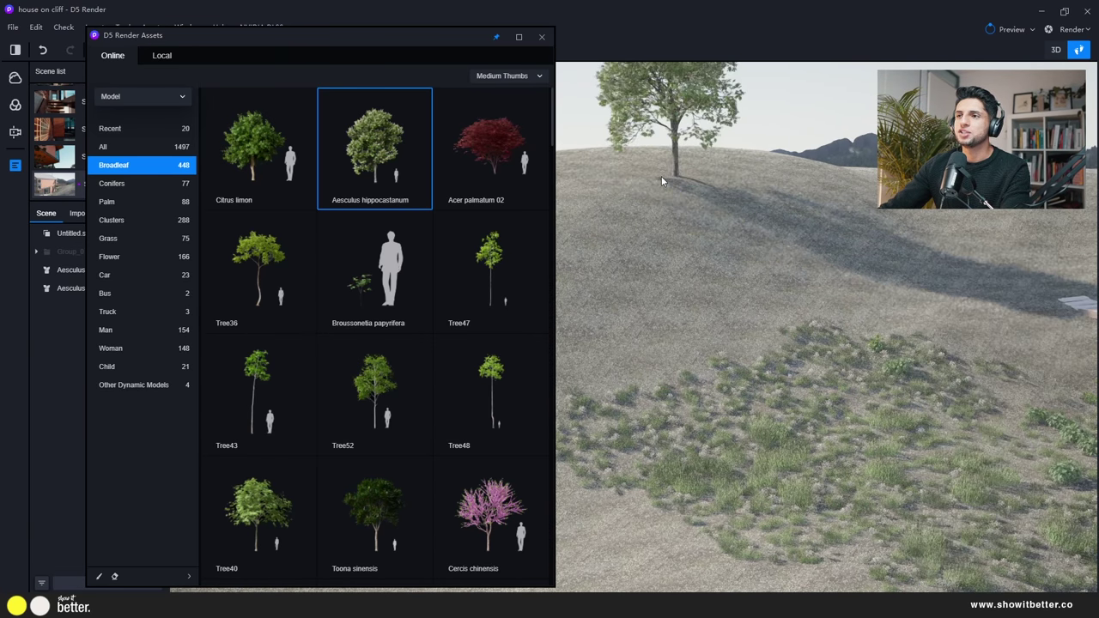
Move the hilltop tree sideways to X -773 and lower it into the terrain at Z 8902
left_click(677, 95)
left_click_drag(625, 180, 727, 178)
left_click_drag(759, 123, 735, 163)
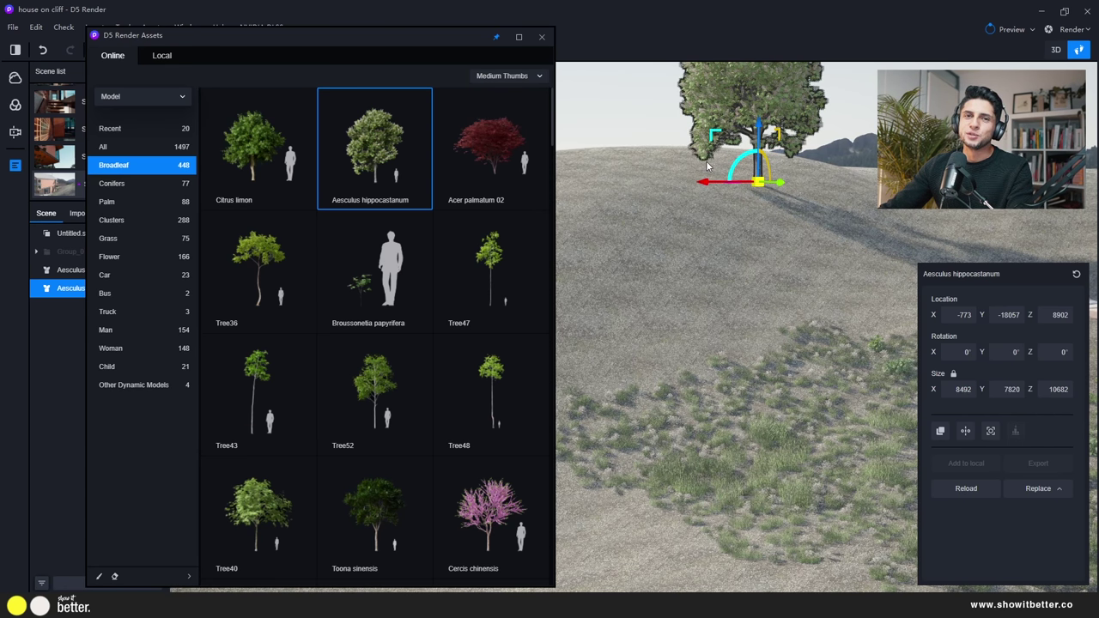
Download Alopecurus pratensis from the Grass category and activate the vegetation brush with Grass01 Cluster selected
left_click(140, 240)
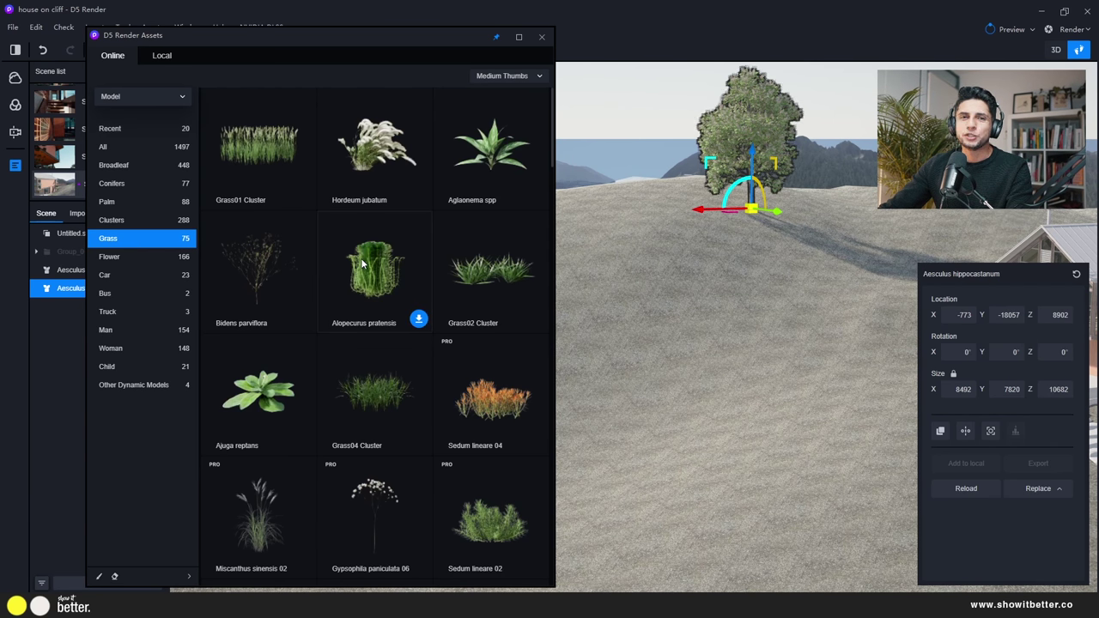
left_click(244, 160)
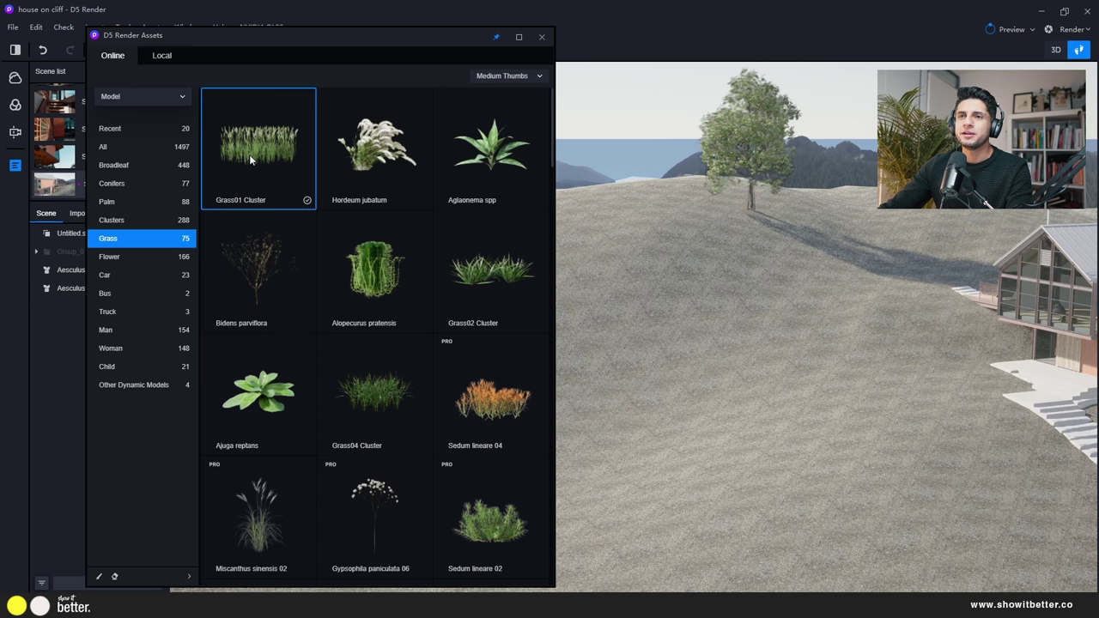
left_click(382, 267)
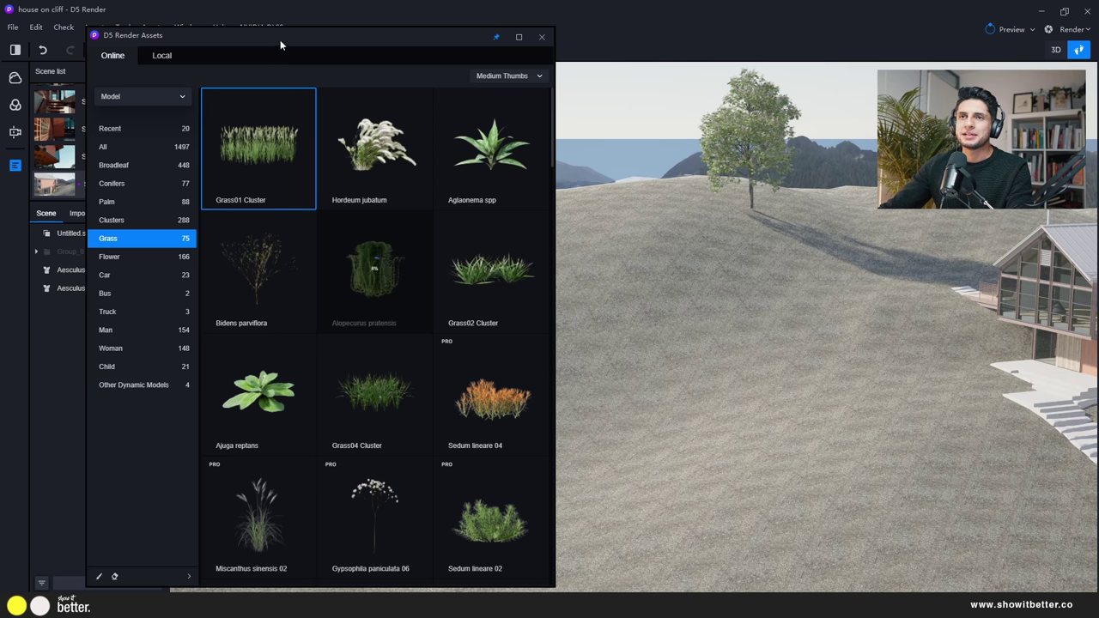
left_click_drag(280, 40, 280, 26)
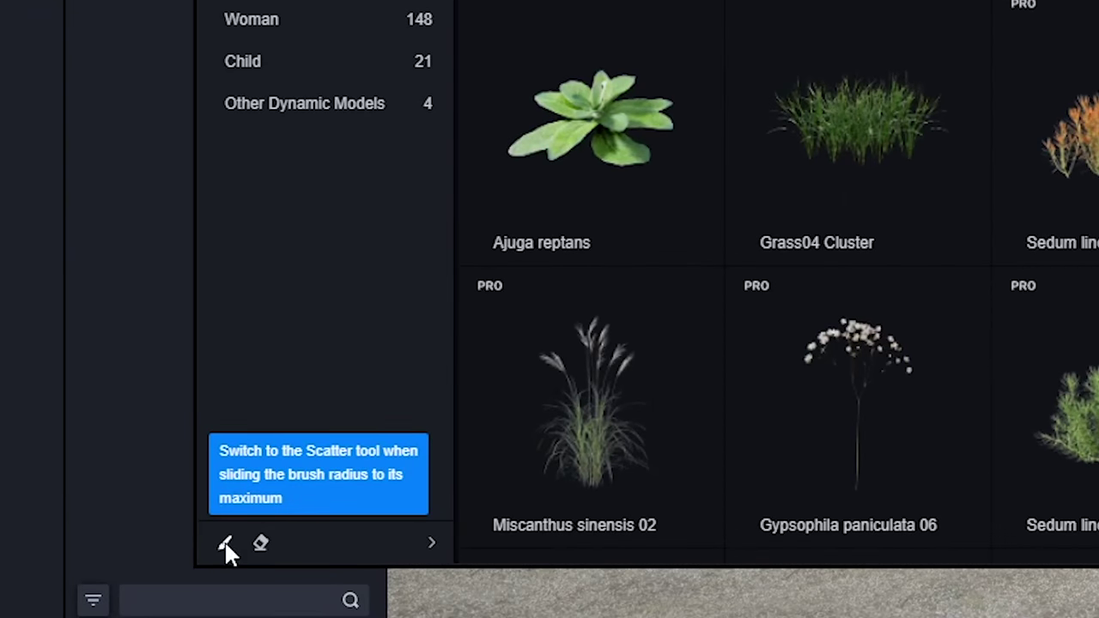
left_click(225, 543)
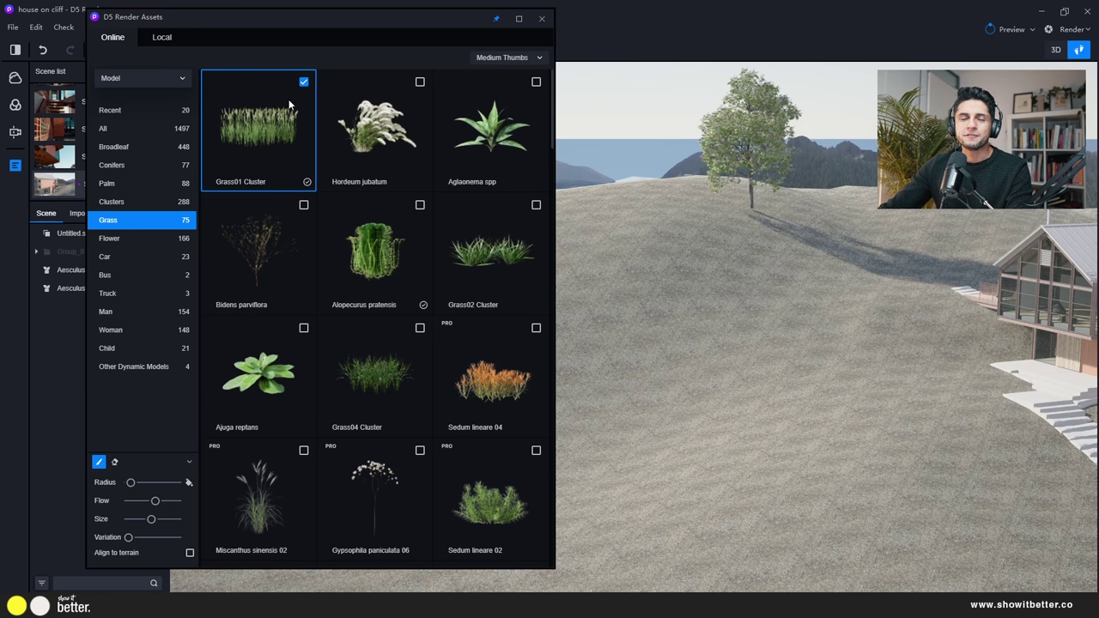
Add Hordeum jubatum, Aglaonema spp, Grass02 Cluster and Alopecurus pratensis to the vegetation brush selection
left_click(420, 83)
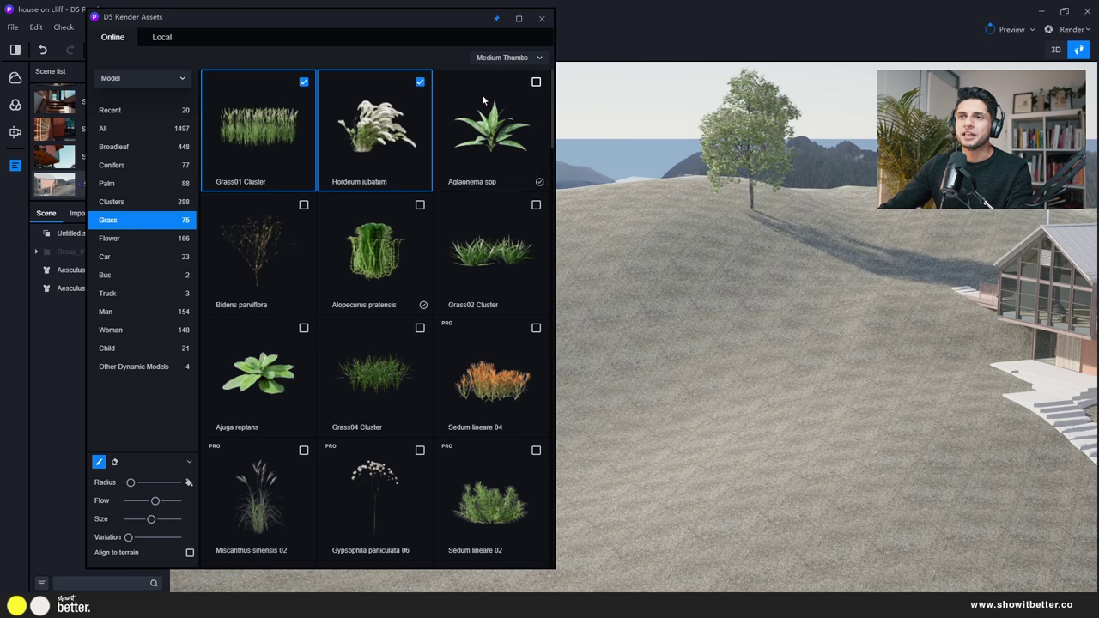
left_click(536, 84)
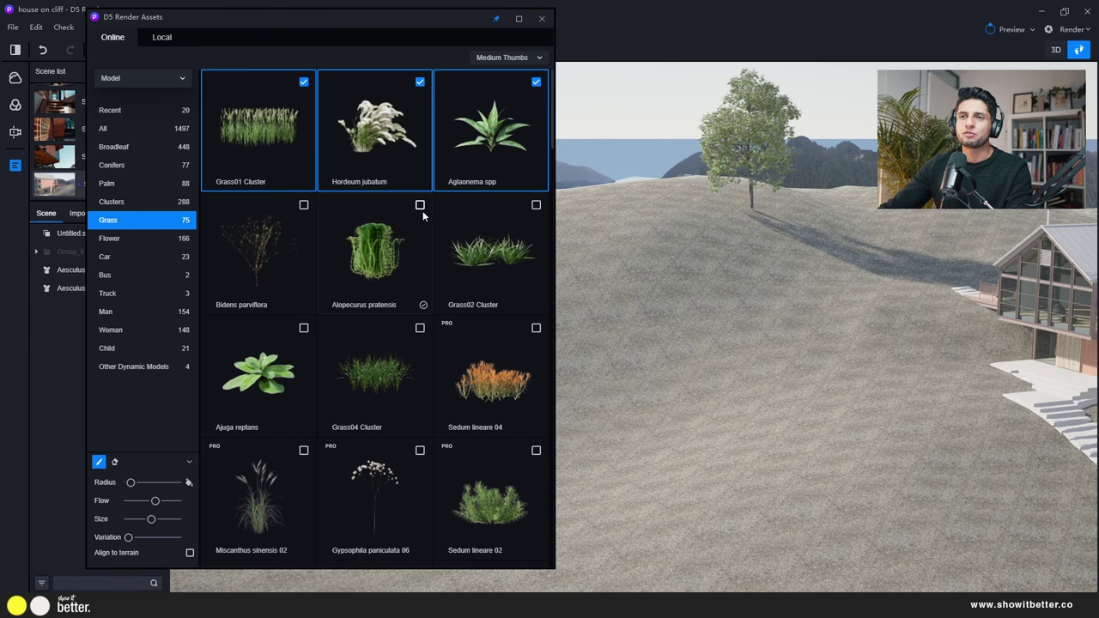
left_click(537, 207)
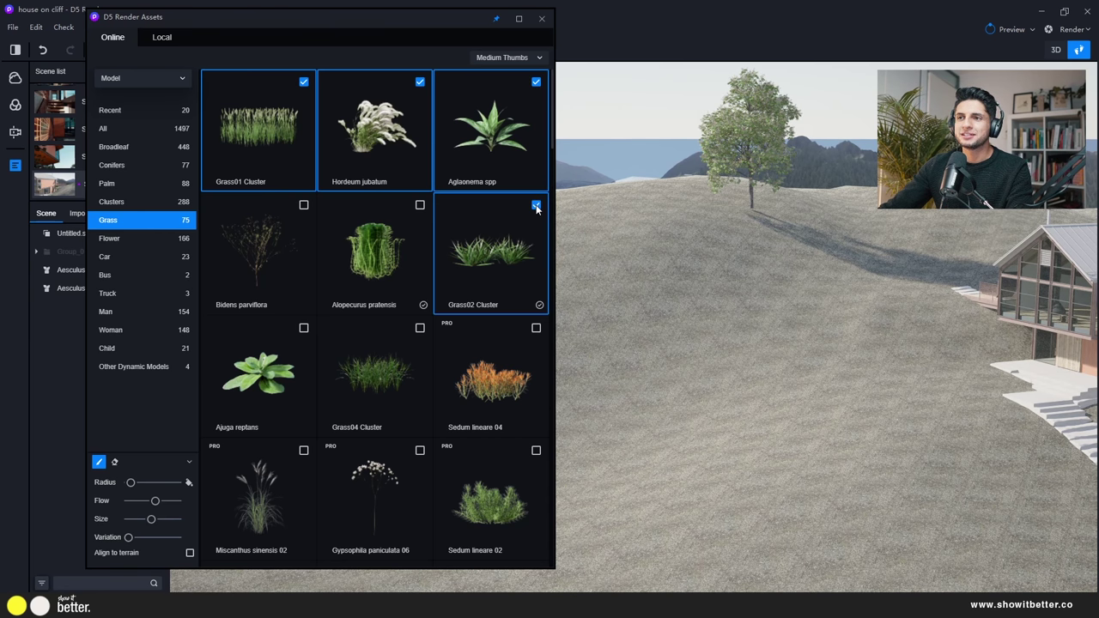
left_click(420, 206)
Increase the brush radius slightly and paint a patch of the mixed grasses on the bare hillside
right_click_drag(779, 321, 678, 324)
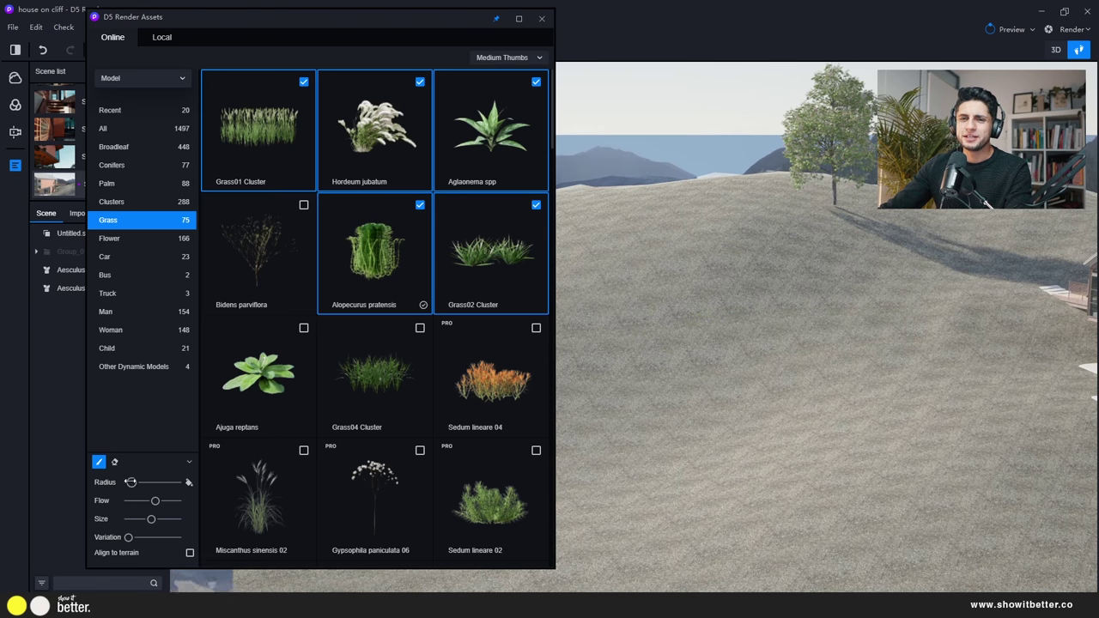
mouse_move(131, 482)
left_mouse_down()
mouse_move(148, 483)
mouse_move(134, 483)
left_mouse_up()
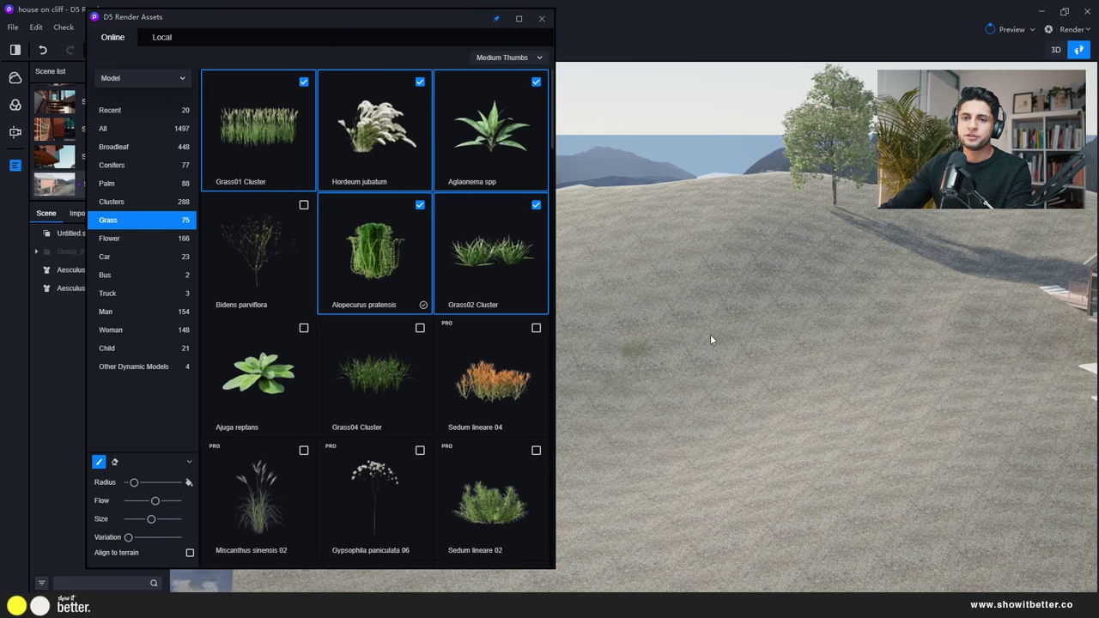
right_click_drag(711, 334, 726, 310)
scroll(726, 305, "up", 5)
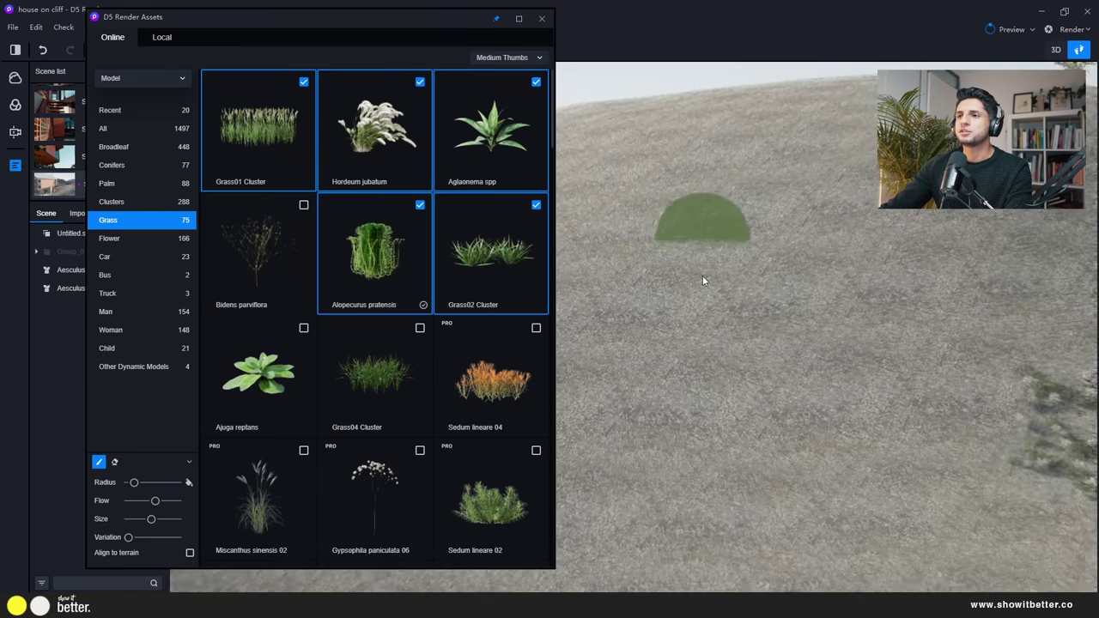
left_click(726, 320)
mouse_move(728, 324)
left_mouse_down()
mouse_move(664, 278)
mouse_move(697, 262)
mouse_move(813, 296)
mouse_move(715, 363)
mouse_move(650, 359)
mouse_move(624, 384)
mouse_move(719, 431)
mouse_move(709, 484)
mouse_move(667, 481)
mouse_move(647, 415)
mouse_move(792, 392)
mouse_move(838, 338)
mouse_move(792, 382)
left_mouse_up()
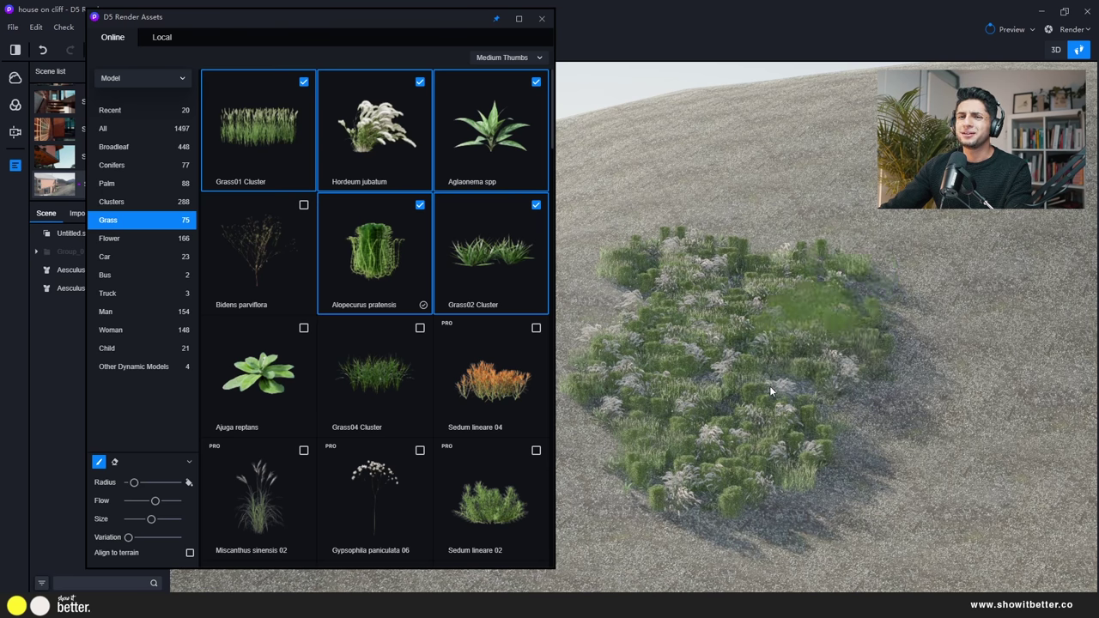
scroll(767, 386, "up", 5)
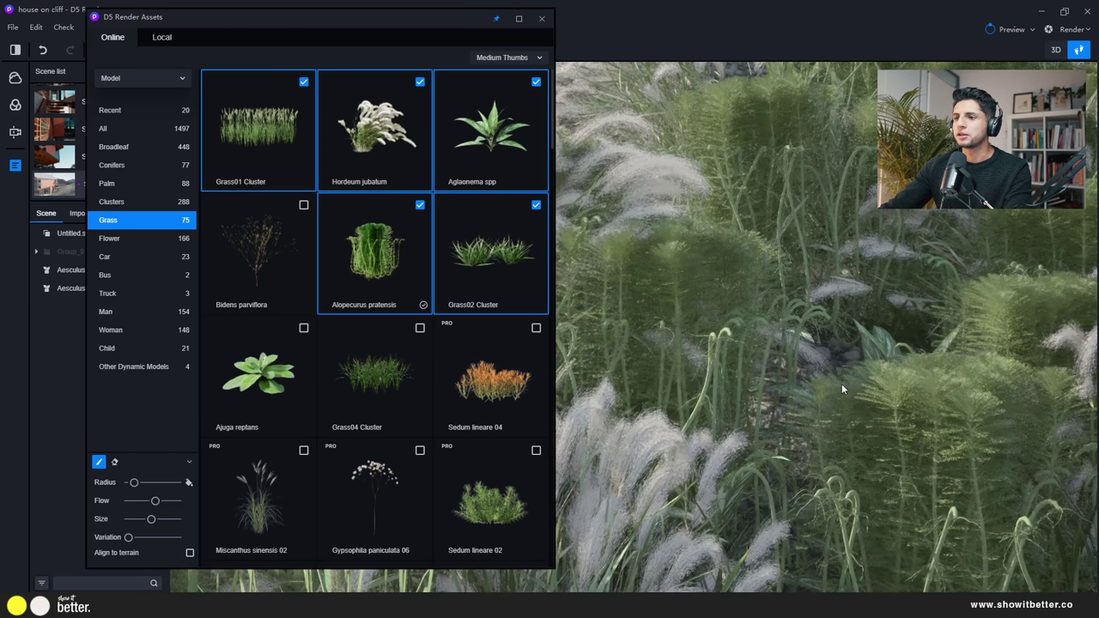
scroll(841, 384, "down", 5)
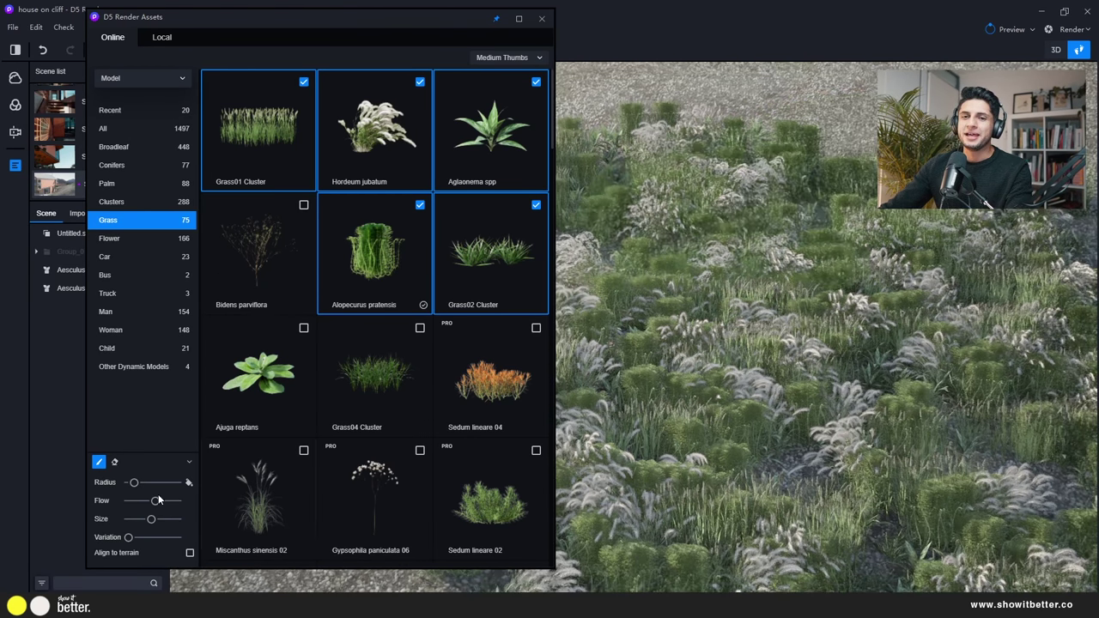
Lower the brush flow, raise its variation, and paint more mixed grass across the hillside before closing the asset library
left_click_drag(146, 504, 137, 500)
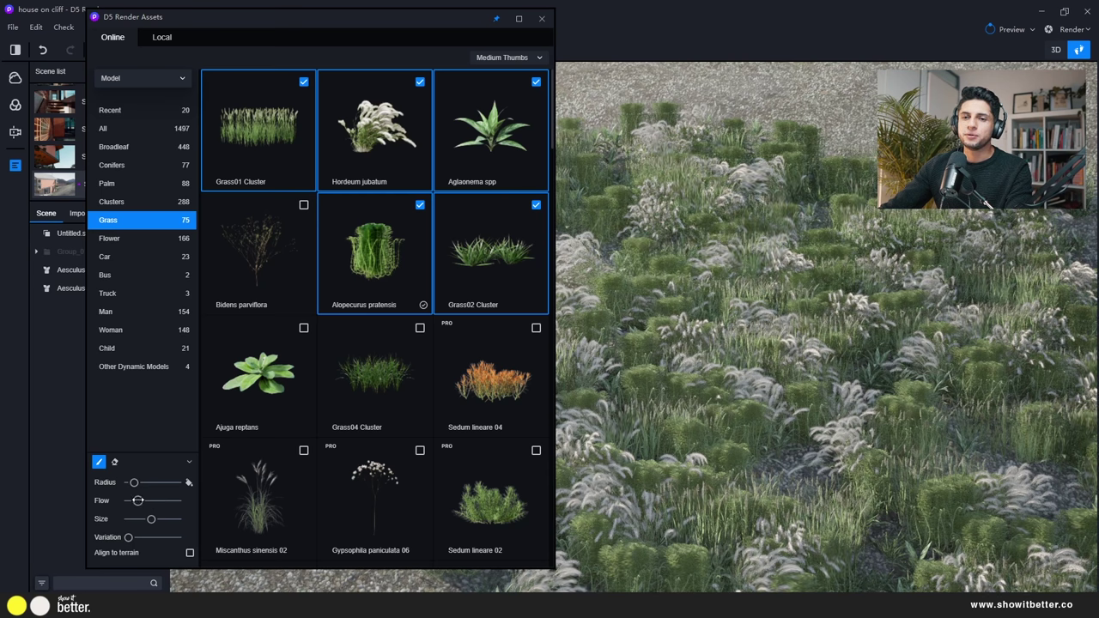
left_click(737, 411)
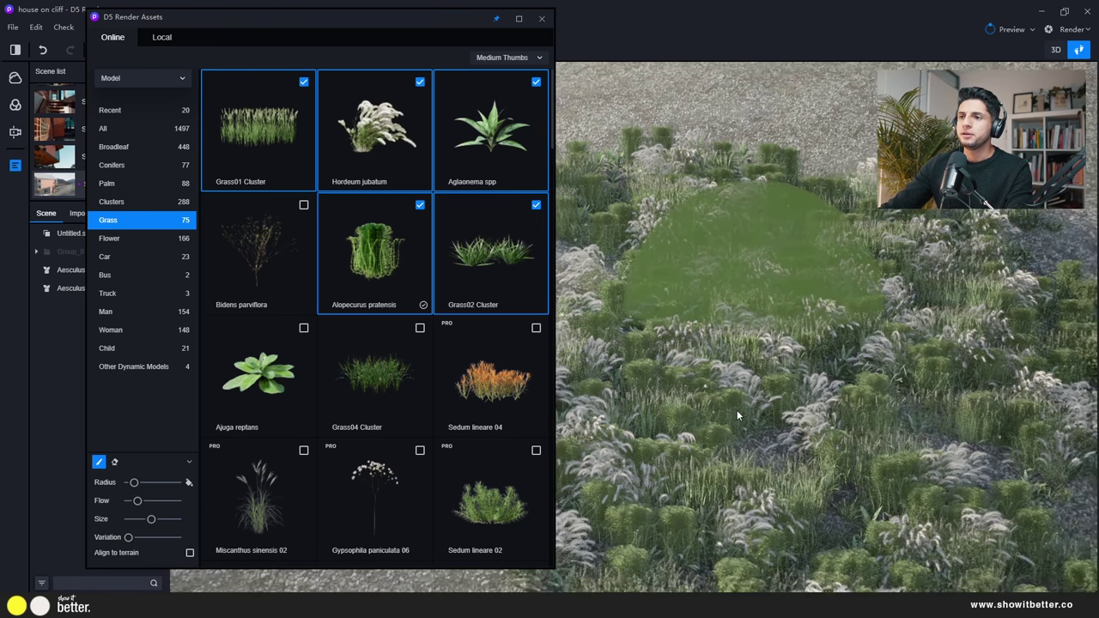
left_click_drag(128, 536, 138, 536)
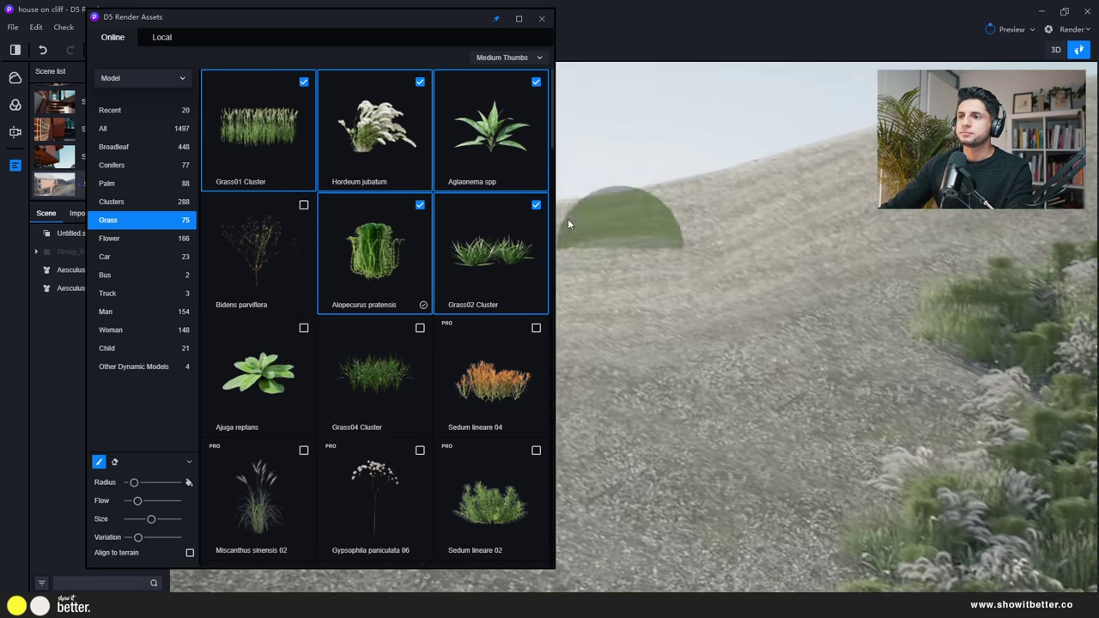
mouse_move(646, 308)
left_mouse_down()
mouse_move(696, 314)
mouse_move(664, 345)
mouse_move(774, 239)
mouse_move(835, 217)
mouse_move(963, 211)
mouse_move(823, 267)
mouse_move(736, 286)
mouse_move(674, 278)
mouse_move(636, 292)
mouse_move(605, 331)
mouse_move(643, 390)
mouse_move(609, 446)
mouse_move(767, 357)
mouse_move(857, 285)
mouse_move(945, 284)
mouse_move(953, 244)
mouse_move(785, 250)
mouse_move(724, 238)
mouse_move(670, 249)
mouse_move(654, 289)
mouse_move(785, 339)
left_mouse_up()
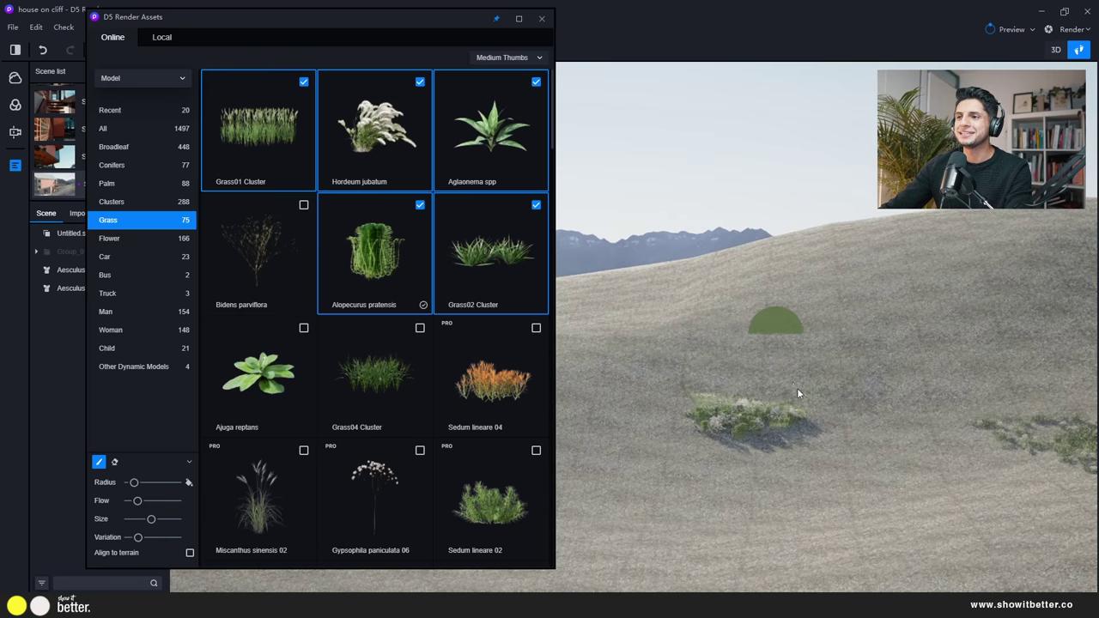
mouse_move(797, 394)
left_mouse_down()
mouse_move(727, 373)
mouse_move(909, 395)
mouse_move(835, 372)
left_mouse_up()
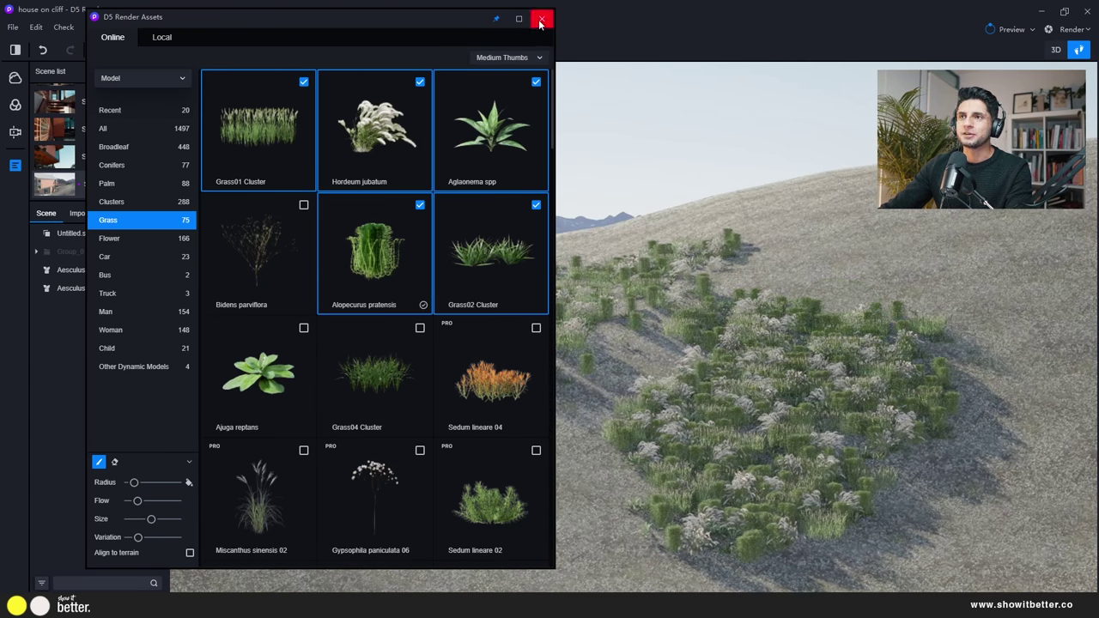
left_click(542, 18)
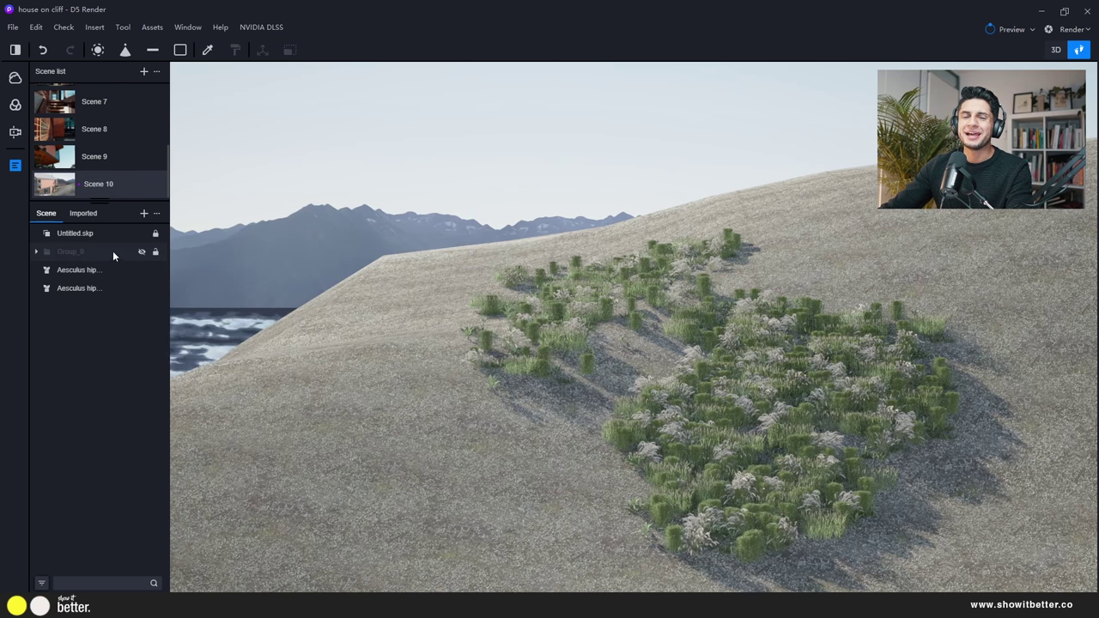
Unhide the Group_0 vegetation around the house and clear the selection
left_click(127, 253)
double_click(140, 252)
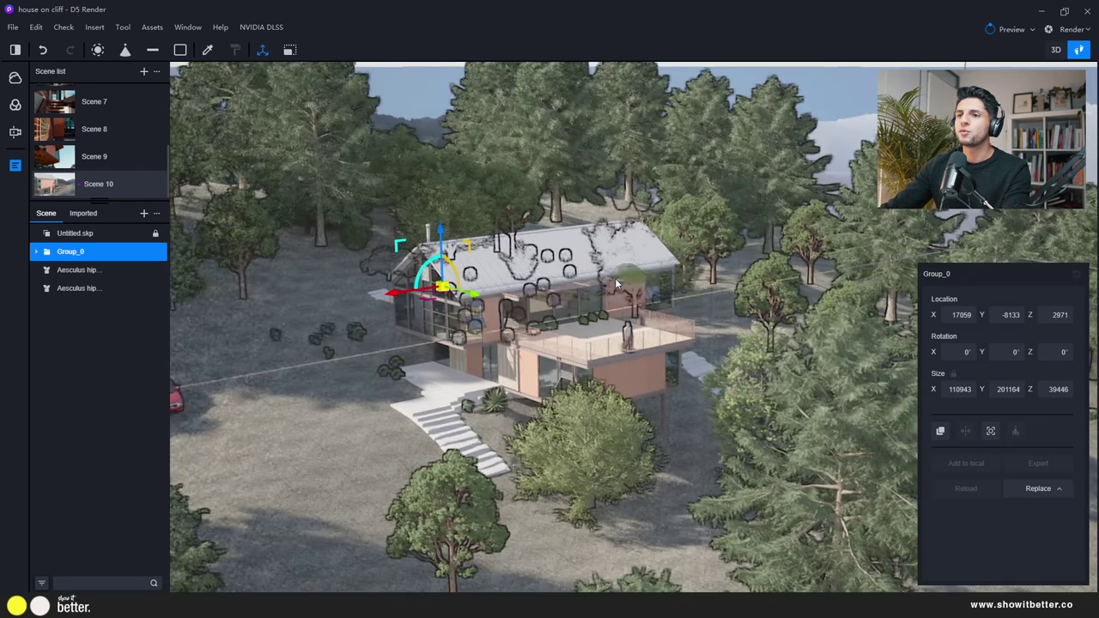
left_click(610, 294)
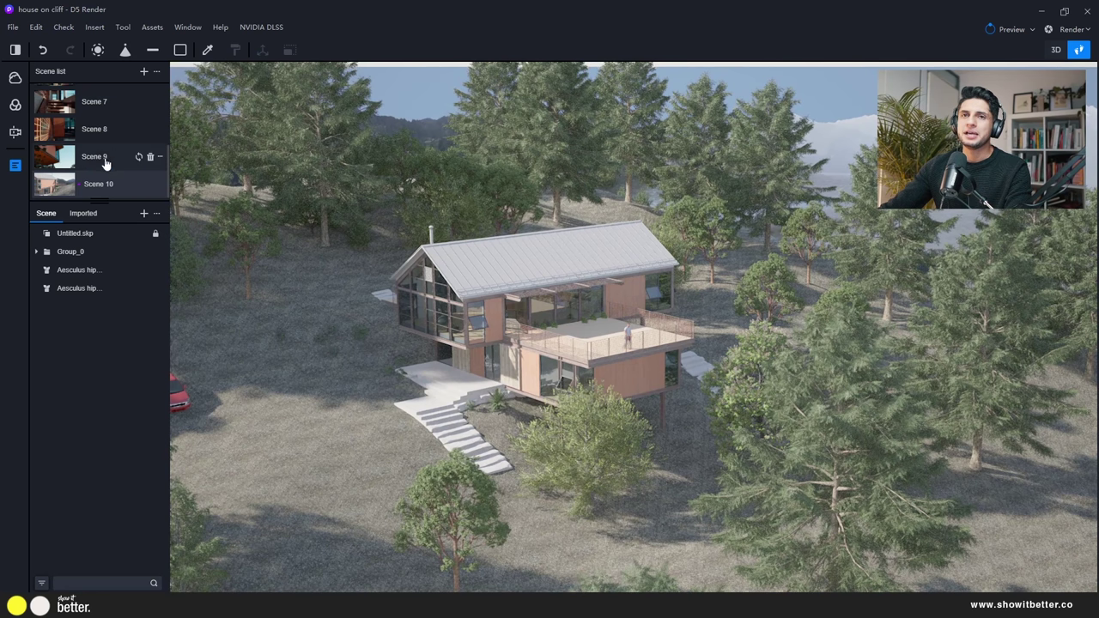
Open Scene 4 from the saved scenes and look around the house facade
scroll(108, 147, "up", 3)
scroll(108, 150, "up", 1)
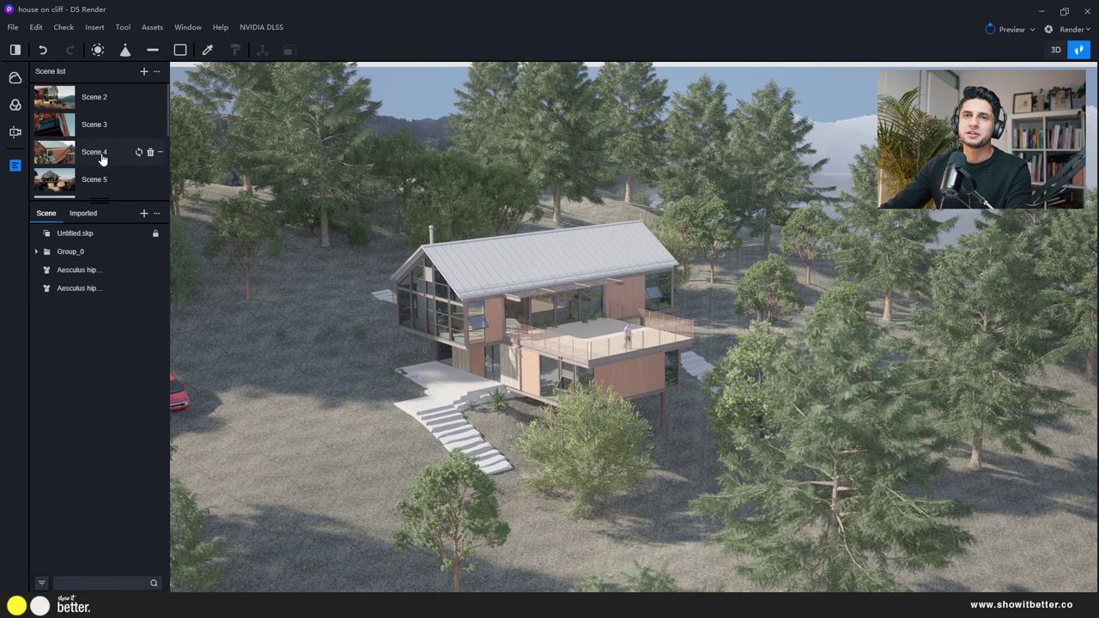
left_click(95, 152)
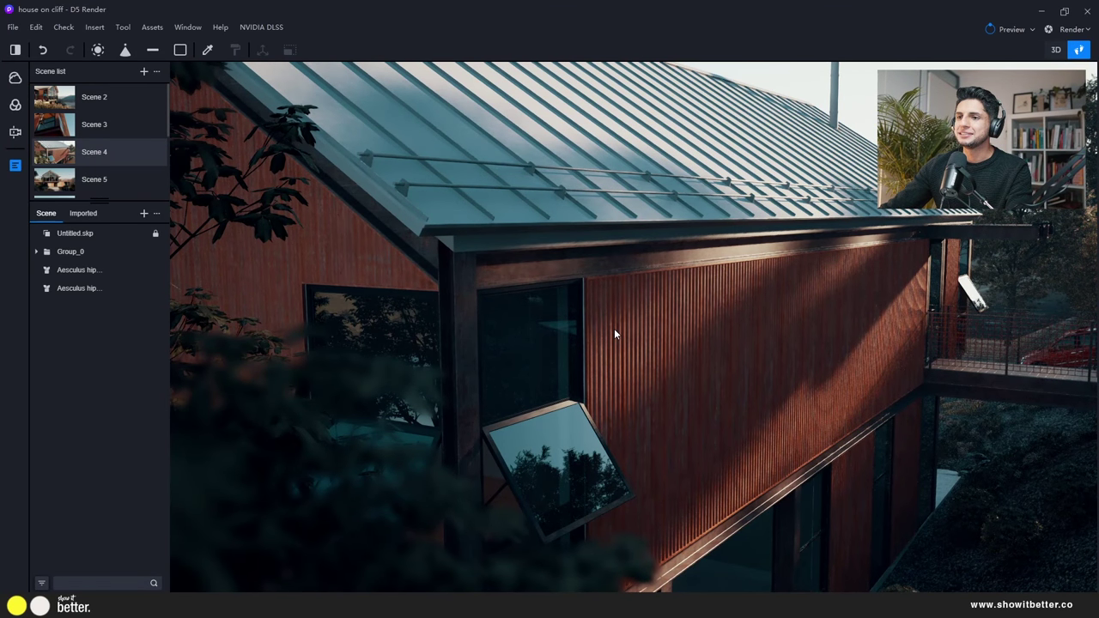
right_click_drag(437, 385, 610, 396)
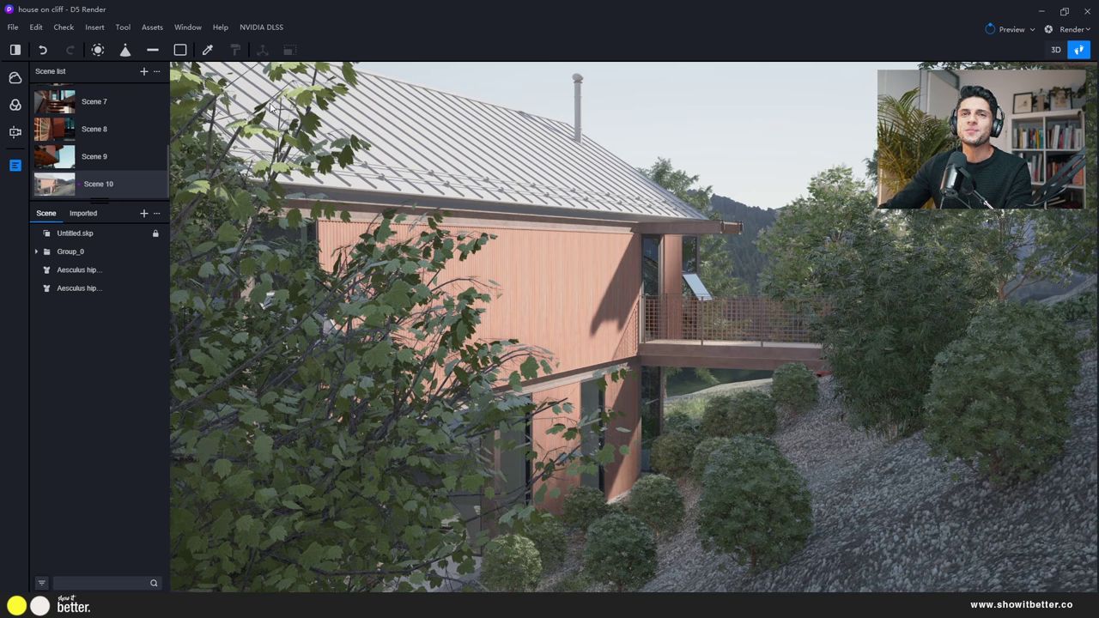
In the color adjustments, set the exposure to -0.02 EV, contrast to 0.19 and highlight to 0.12
left_click(15, 105)
left_click(96, 136)
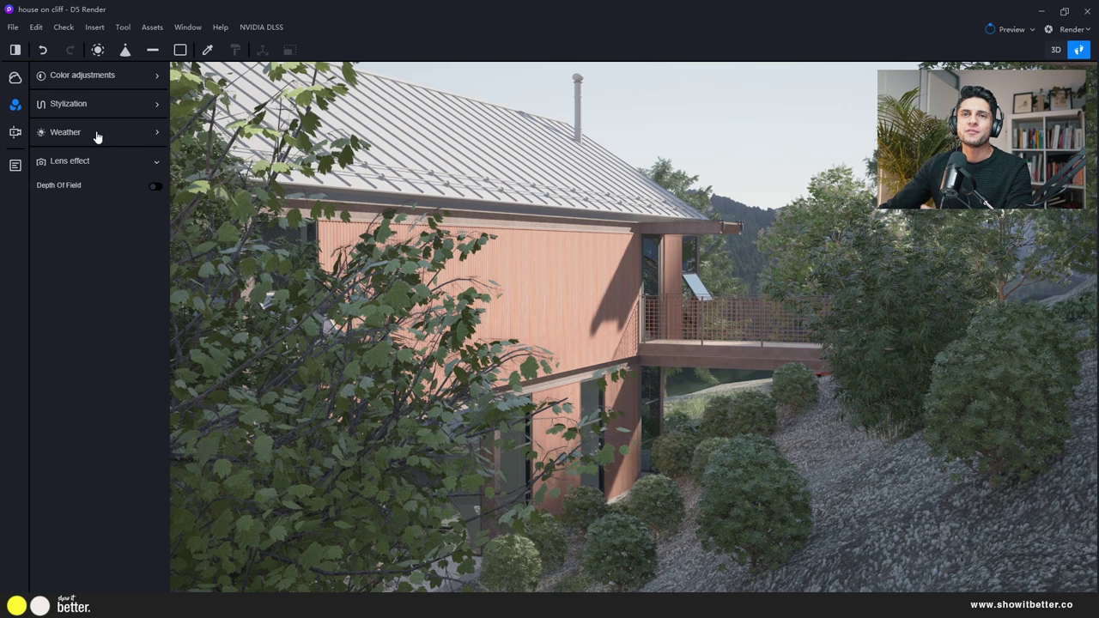
left_click(113, 161)
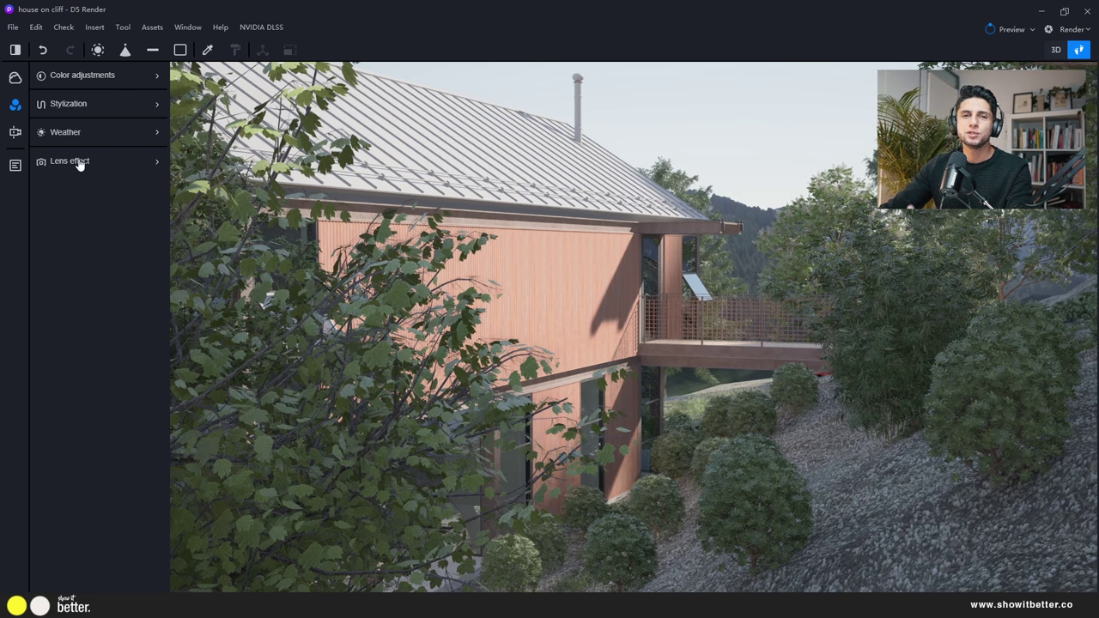
left_click(72, 81)
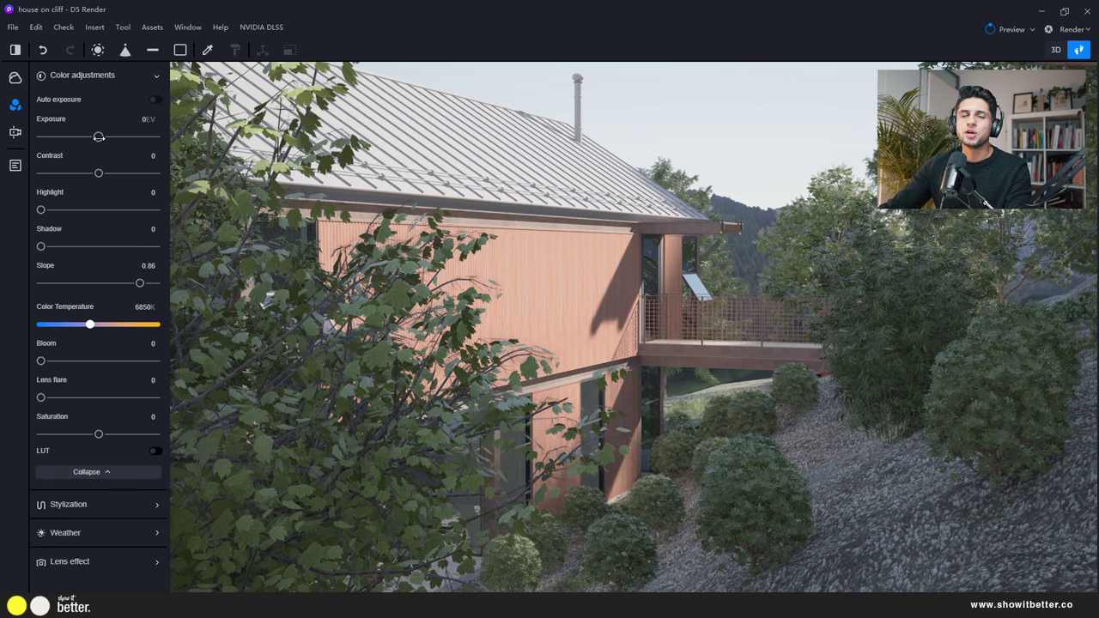
left_click_drag(99, 138, 99, 138)
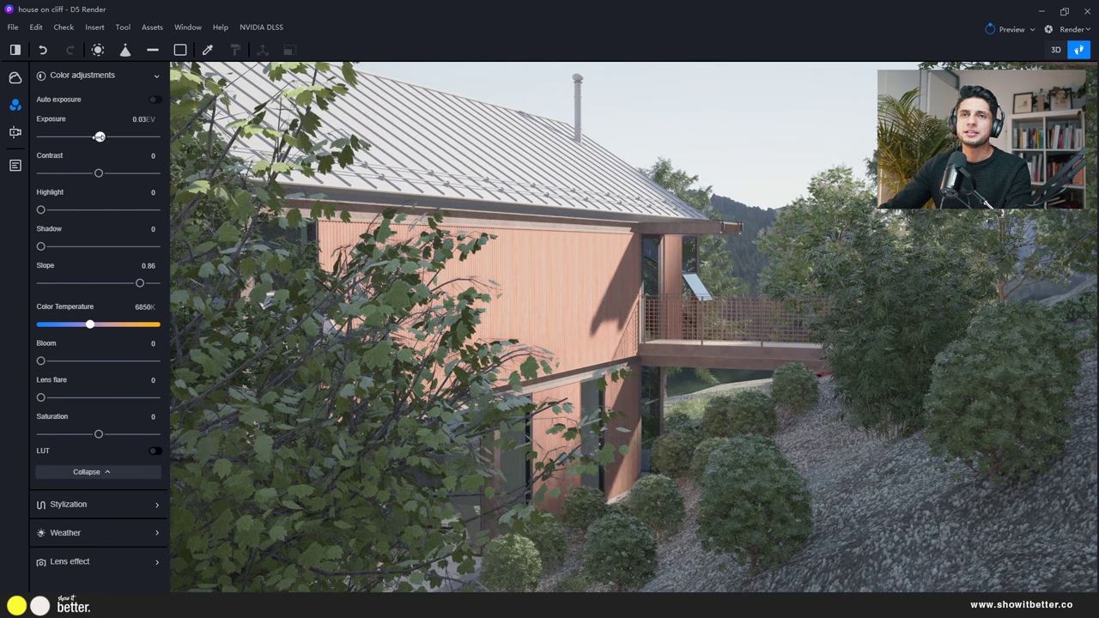
left_click_drag(100, 137, 98, 137)
left_click(109, 173)
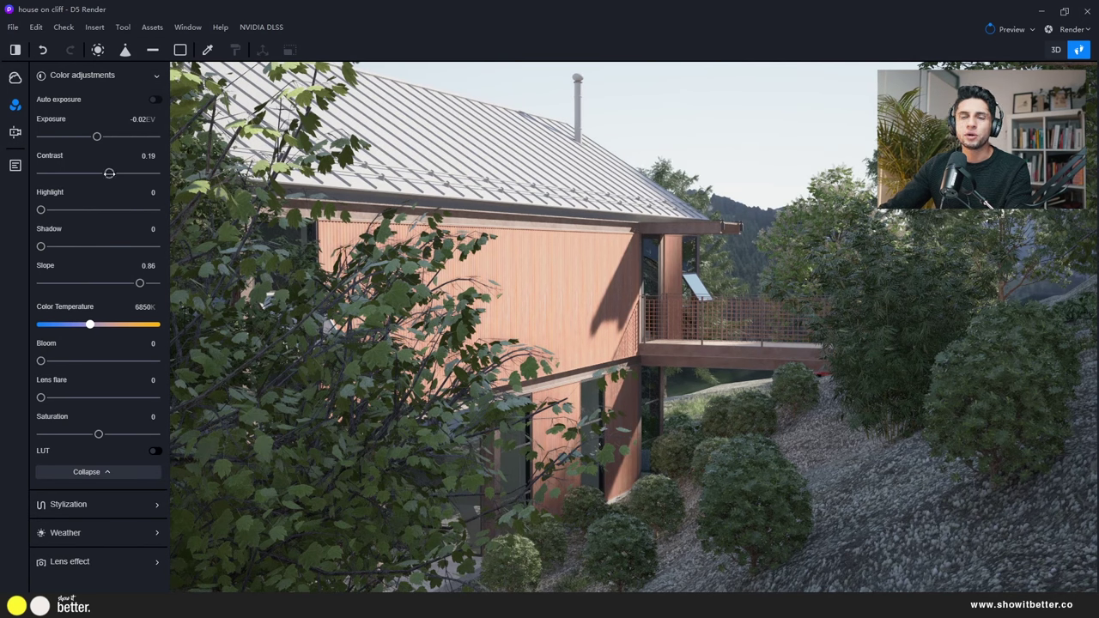
left_click_drag(41, 209, 54, 209)
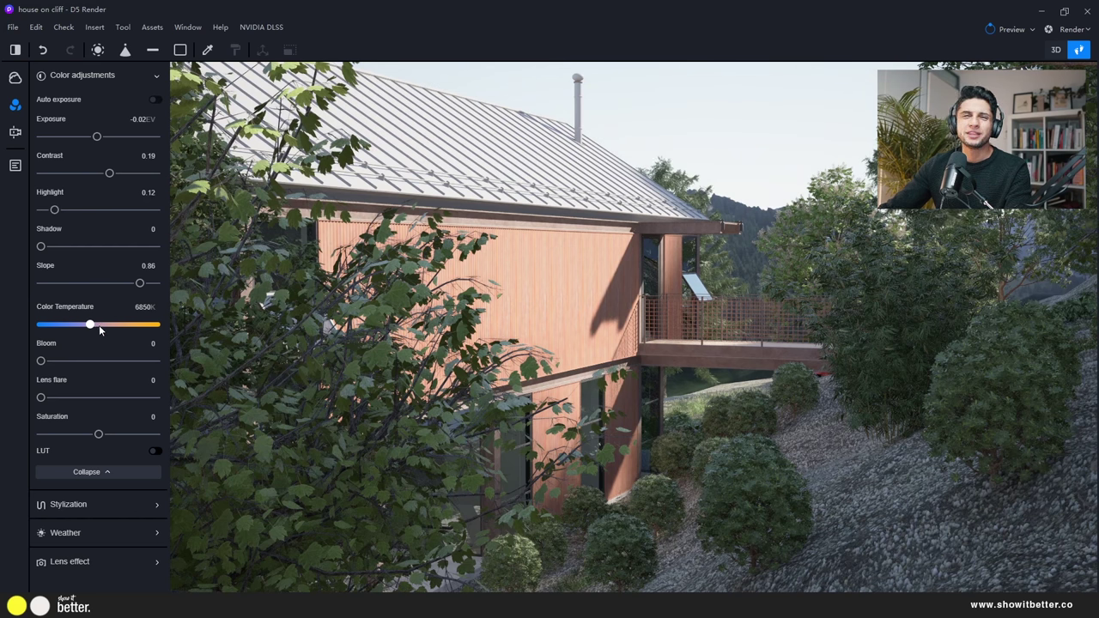
Set the color temperature to 9150 K, lens flare to 0.19 and saturation to 0.11
left_click_drag(99, 324, 119, 325)
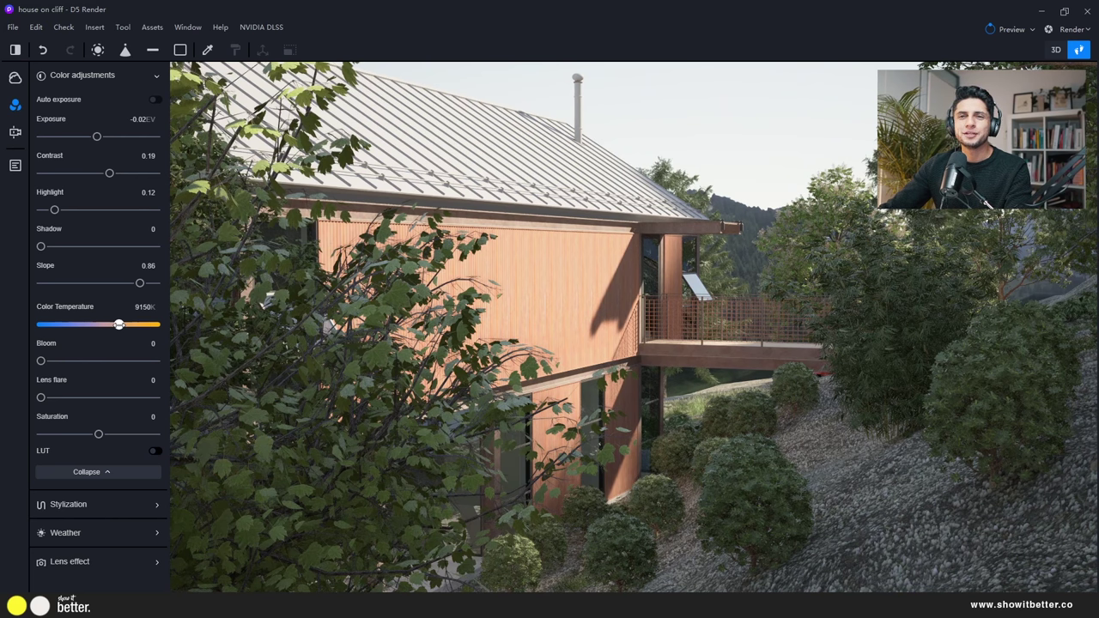
left_click_drag(40, 398, 64, 398)
left_click_drag(98, 434, 105, 434)
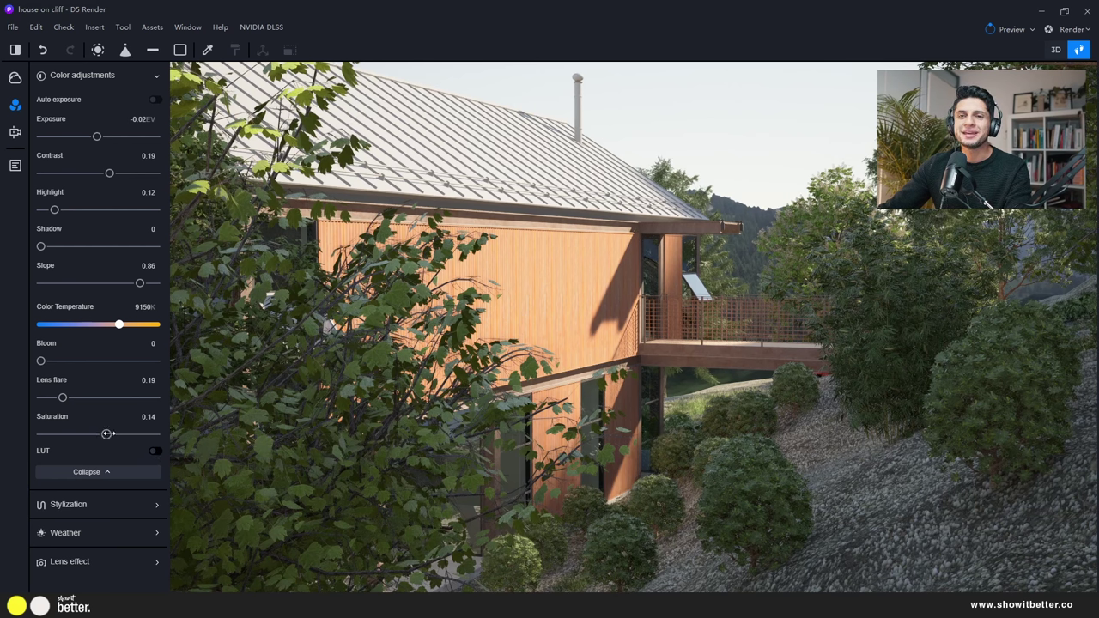
left_click_drag(108, 434, 105, 434)
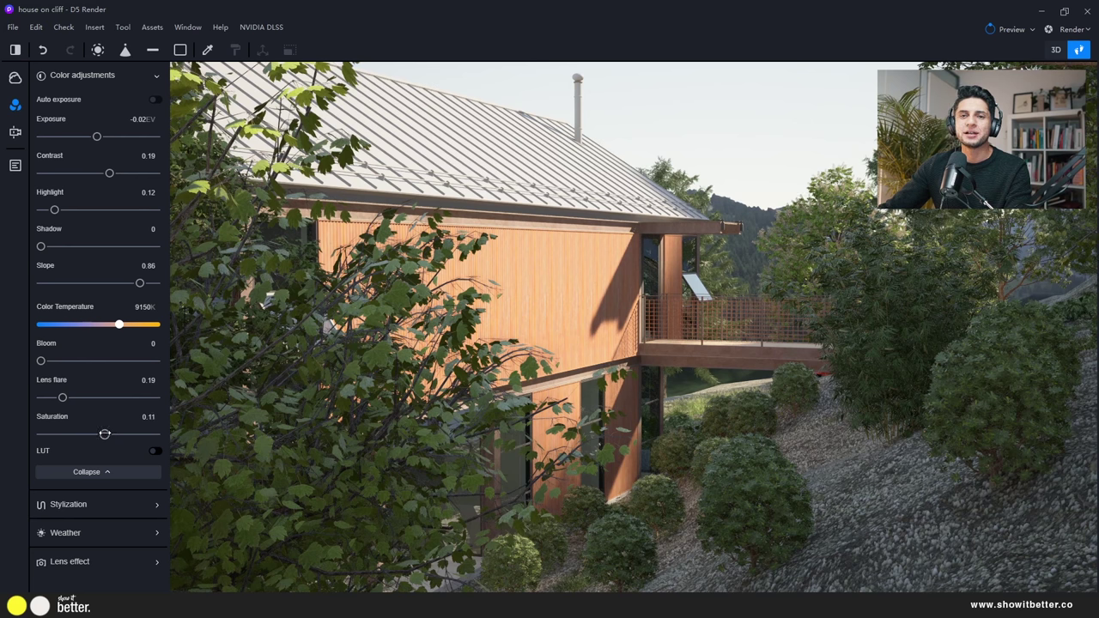
Apply the Hilutite - Rec709.cube LUT and toggle it off and on to compare the color grade
left_click(154, 451)
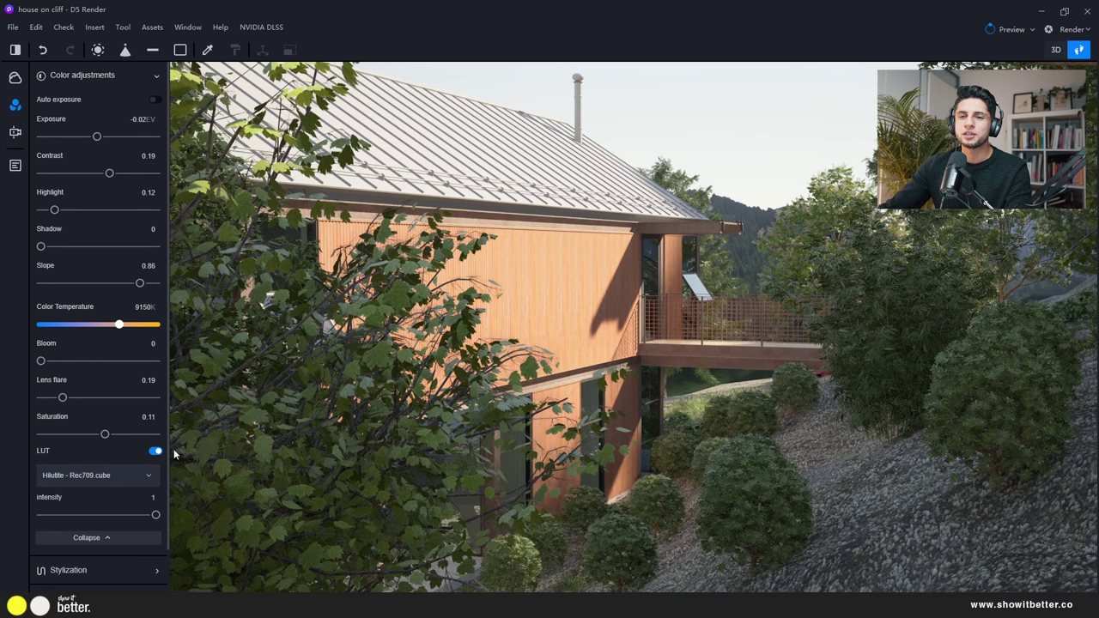
scroll(110, 477, "down", 1)
left_click(99, 427)
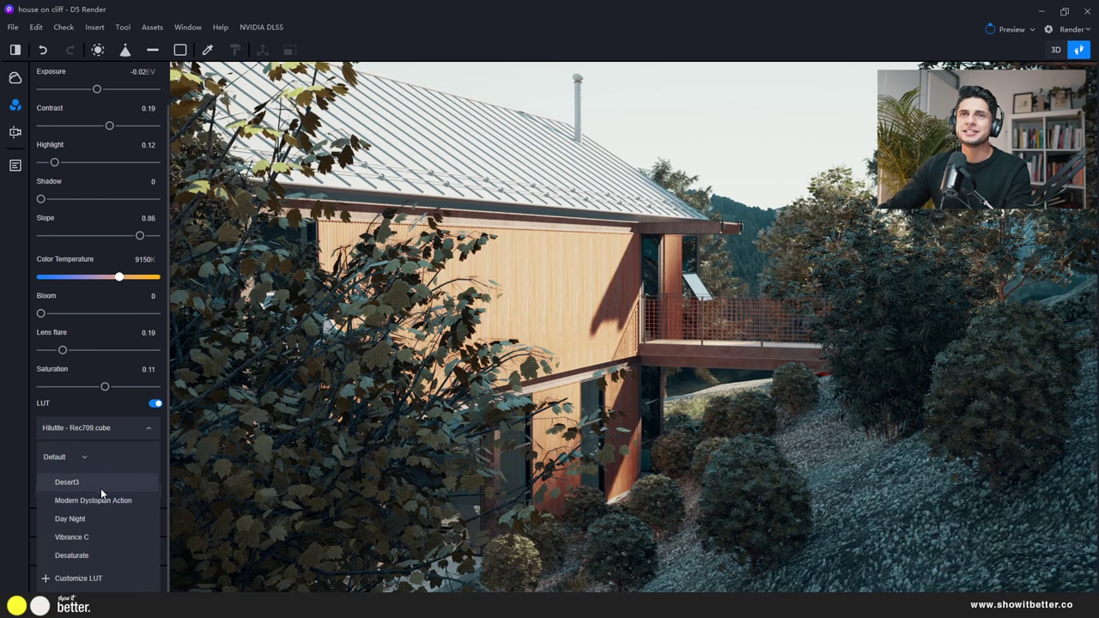
left_click(94, 430)
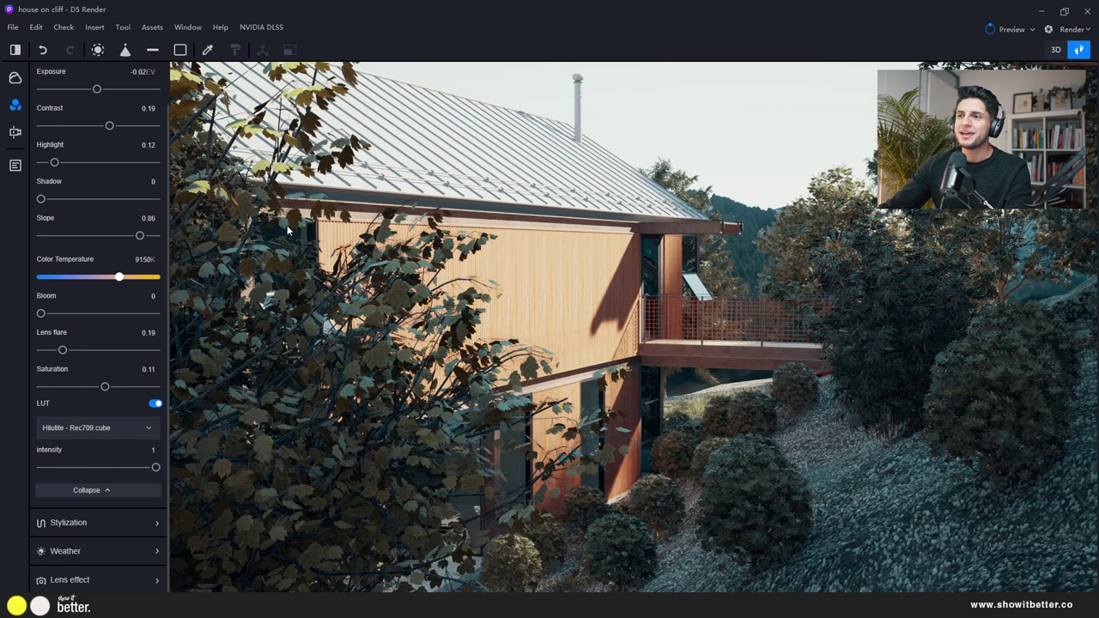
left_click(156, 404)
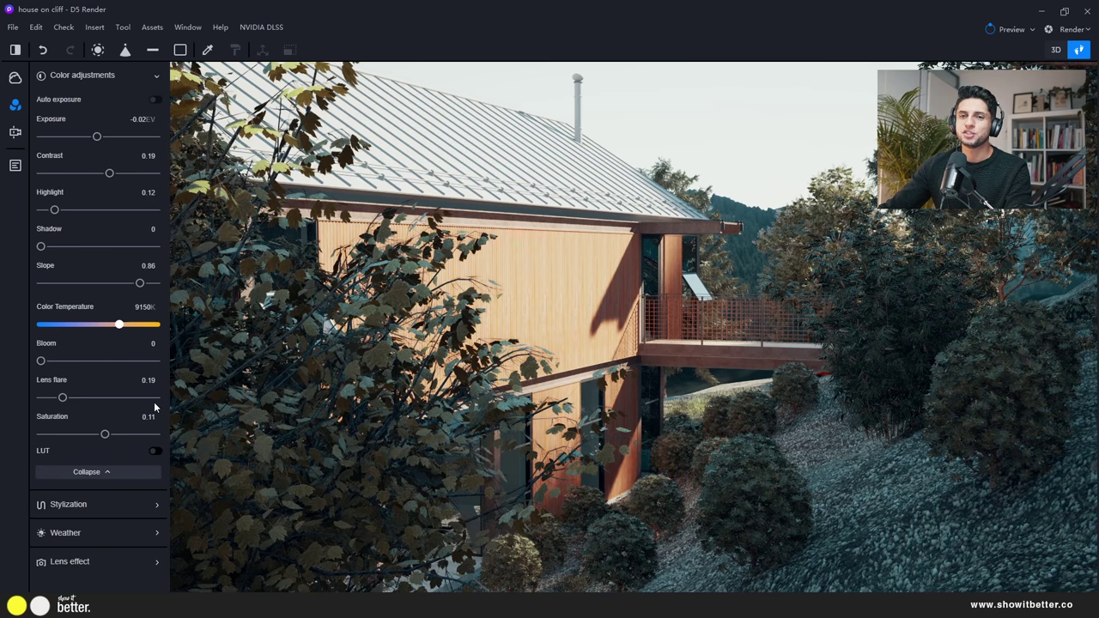
left_click(154, 452)
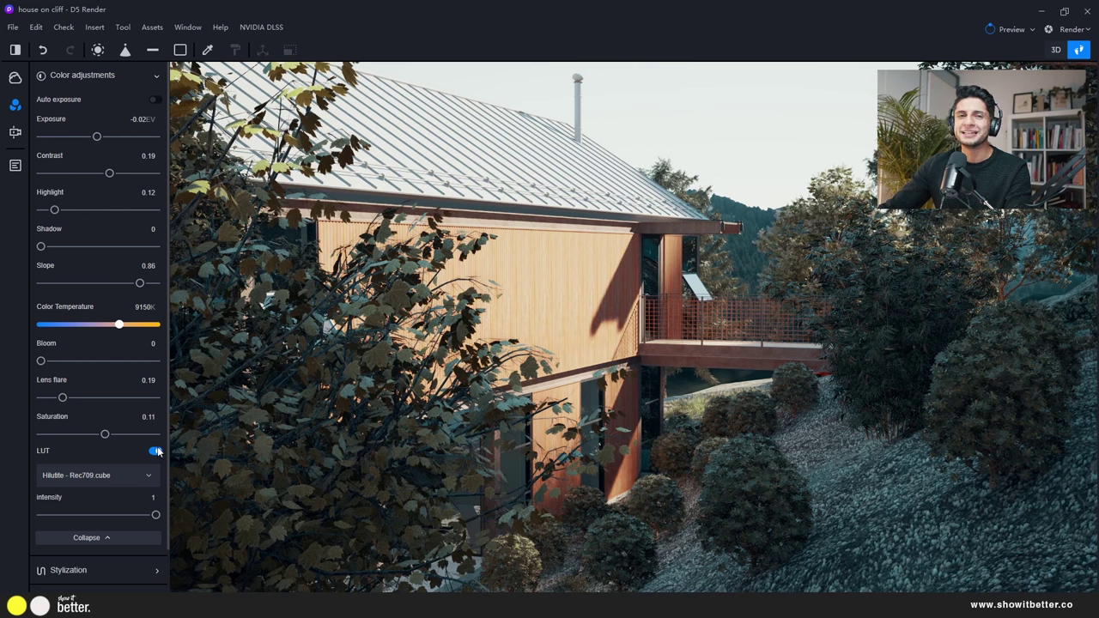
scroll(146, 498, "down", 1)
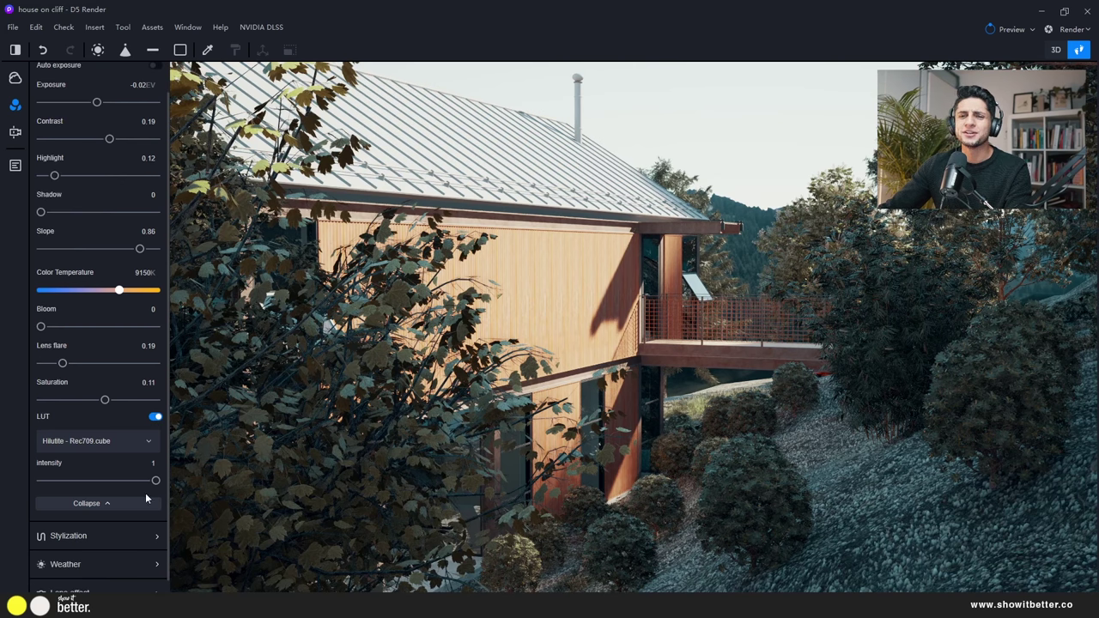
Lower the intensity of the Hilutite - Rec709.cube LUT to 0.66
mouse_move(155, 481)
left_mouse_down()
mouse_move(49, 482)
mouse_move(156, 482)
left_mouse_up()
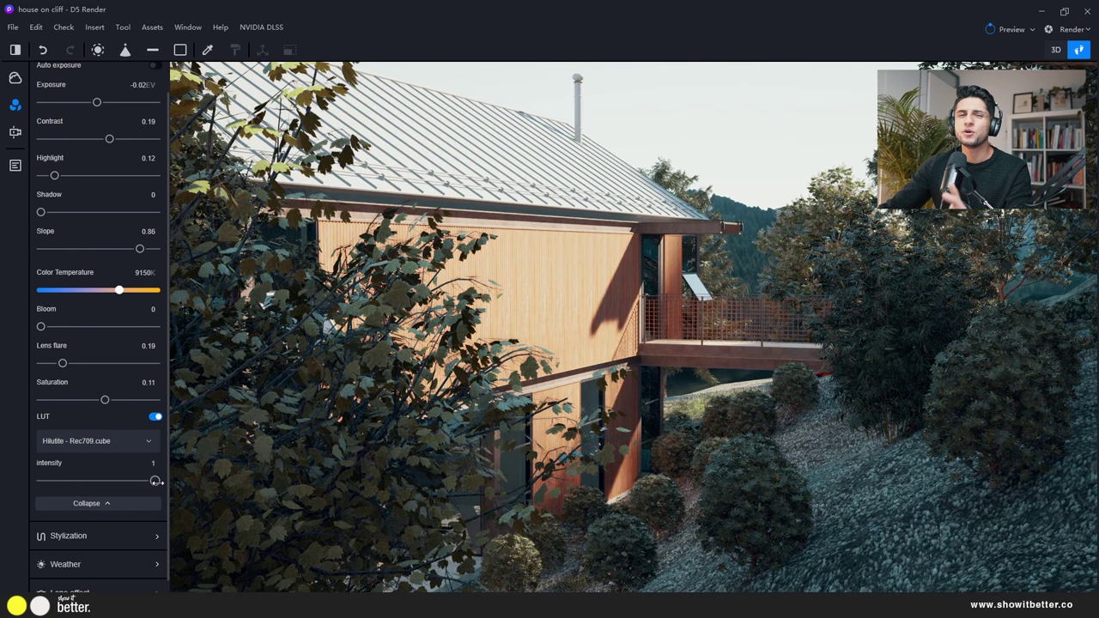
left_click_drag(154, 481, 114, 482)
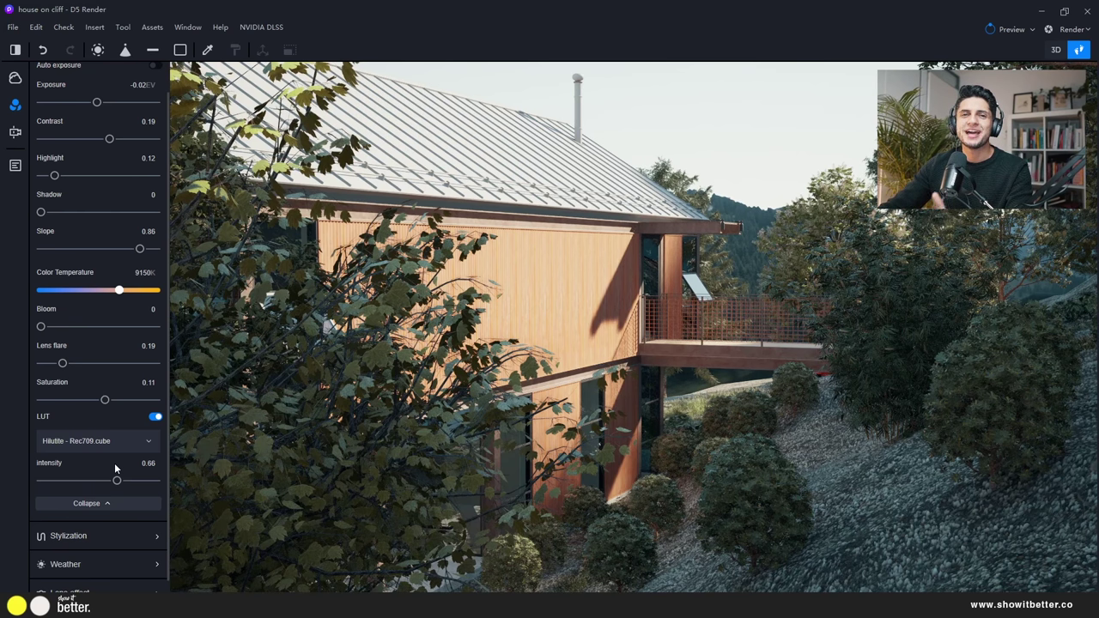
Preview the house with the clay model stylization, and switch it back off
left_click(95, 536)
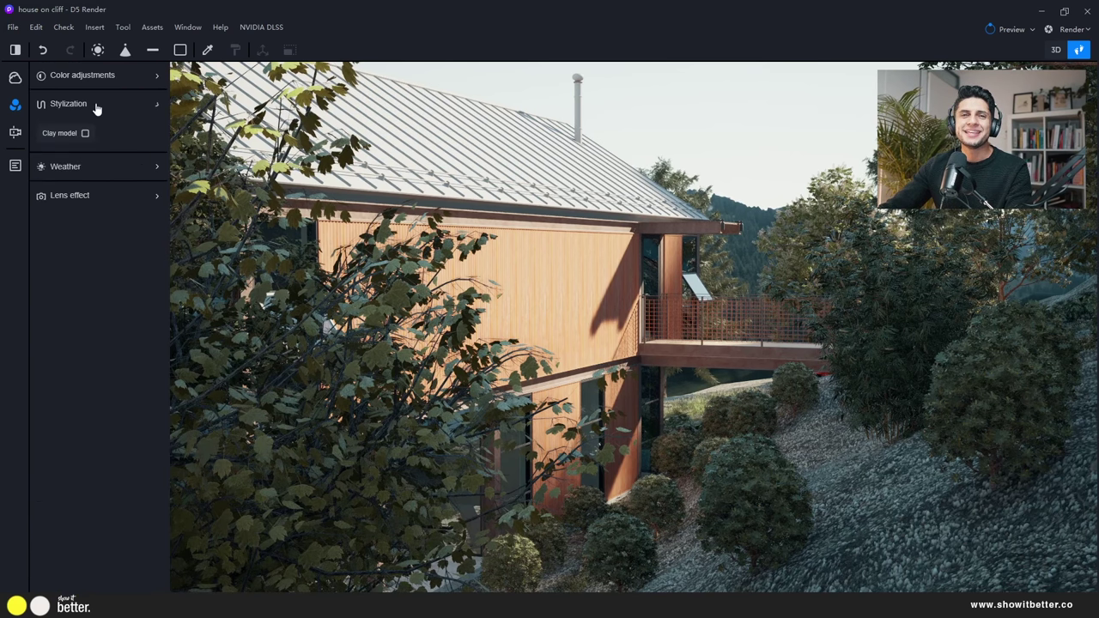
left_click(85, 133)
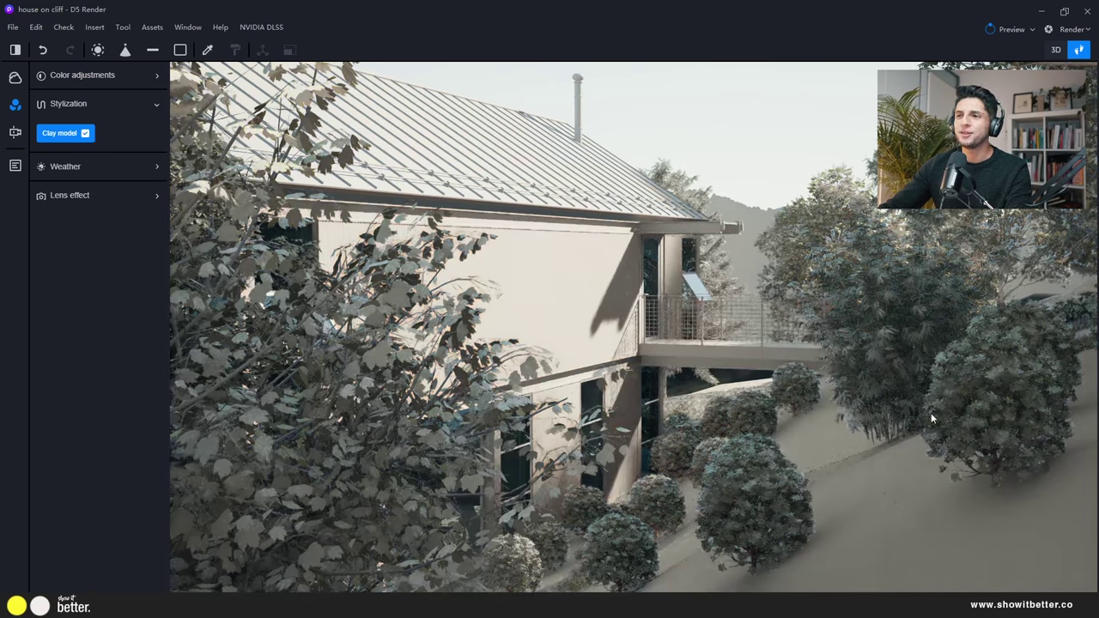
left_click(85, 133)
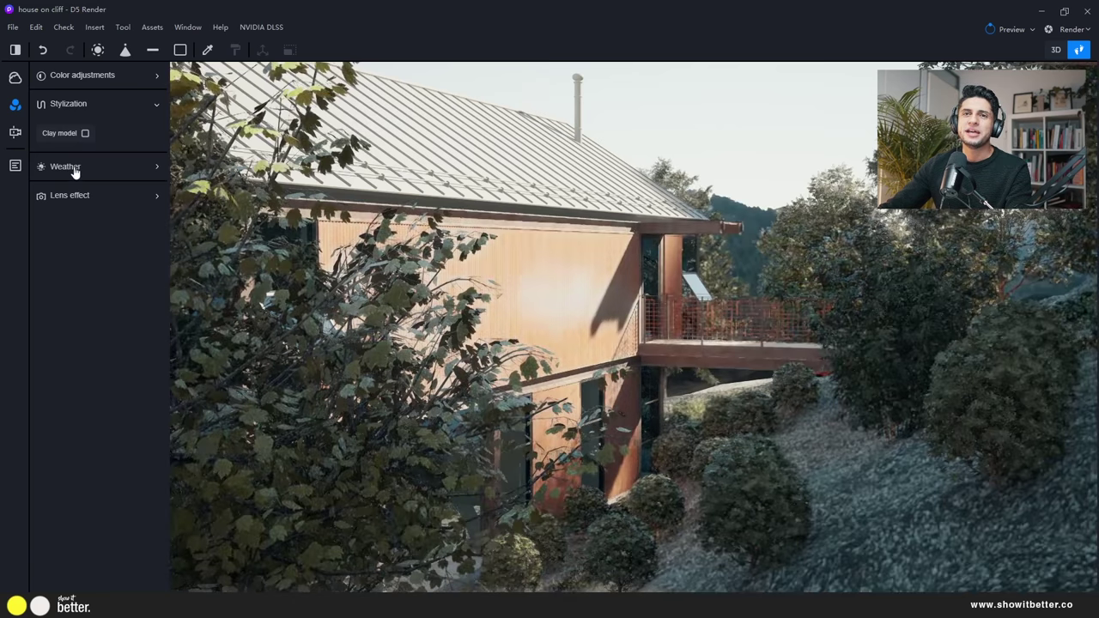
Enable fog in the weather effects and set its density to 0.33
left_click(74, 169)
left_click(154, 192)
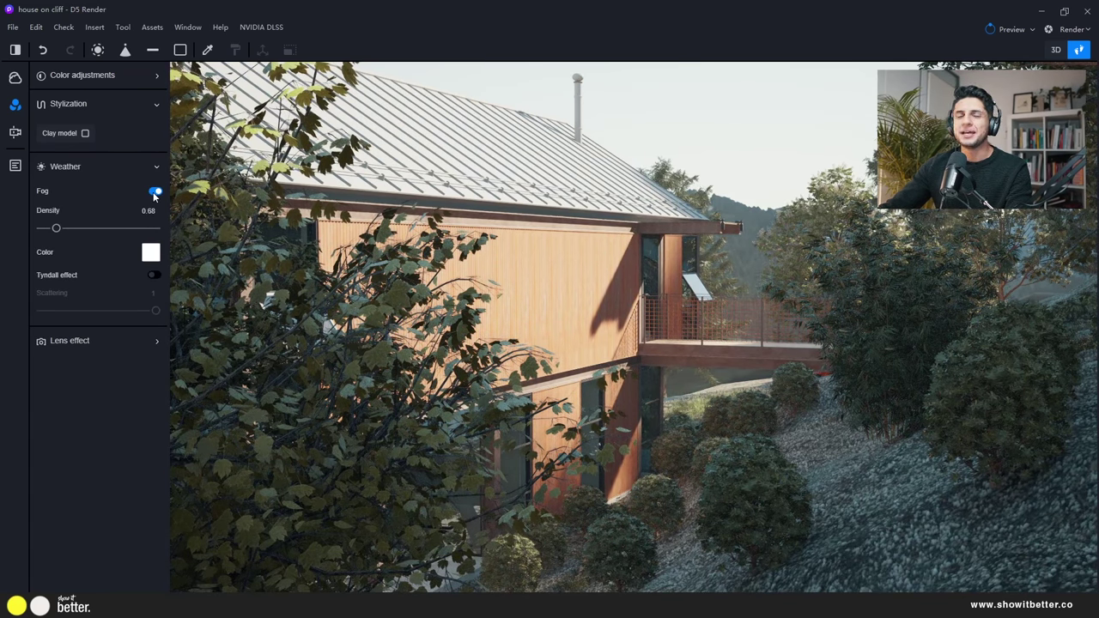
mouse_move(56, 228)
left_mouse_down()
mouse_move(94, 228)
mouse_move(49, 227)
left_mouse_up()
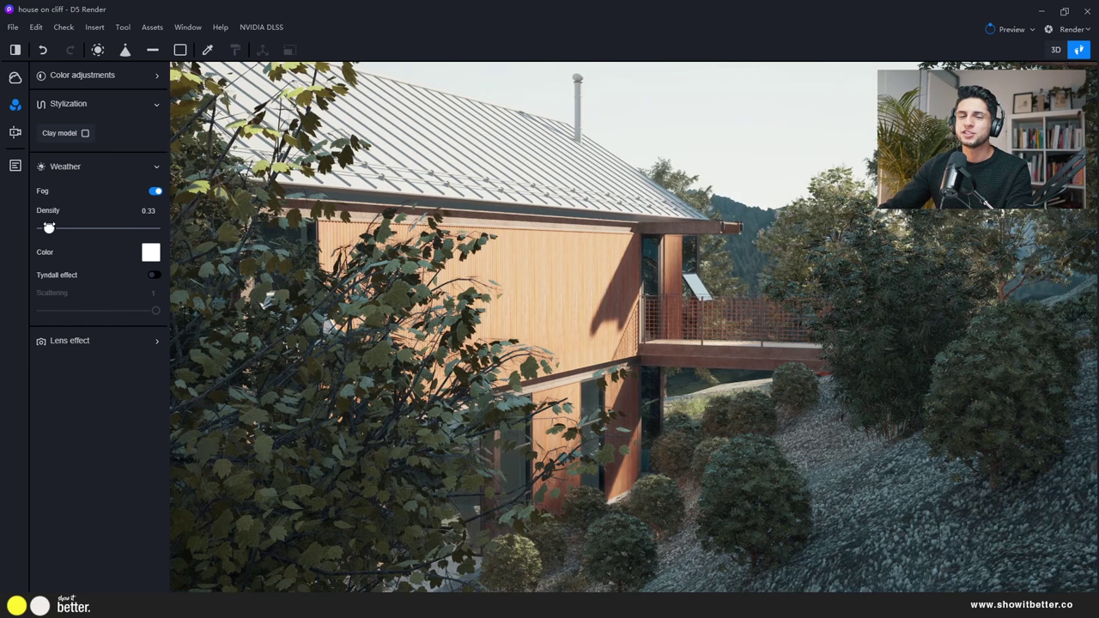
left_click(66, 170)
Enable depth of field with the focus on the balcony and a blur of 7.5, and update Scene 10
left_click(70, 196)
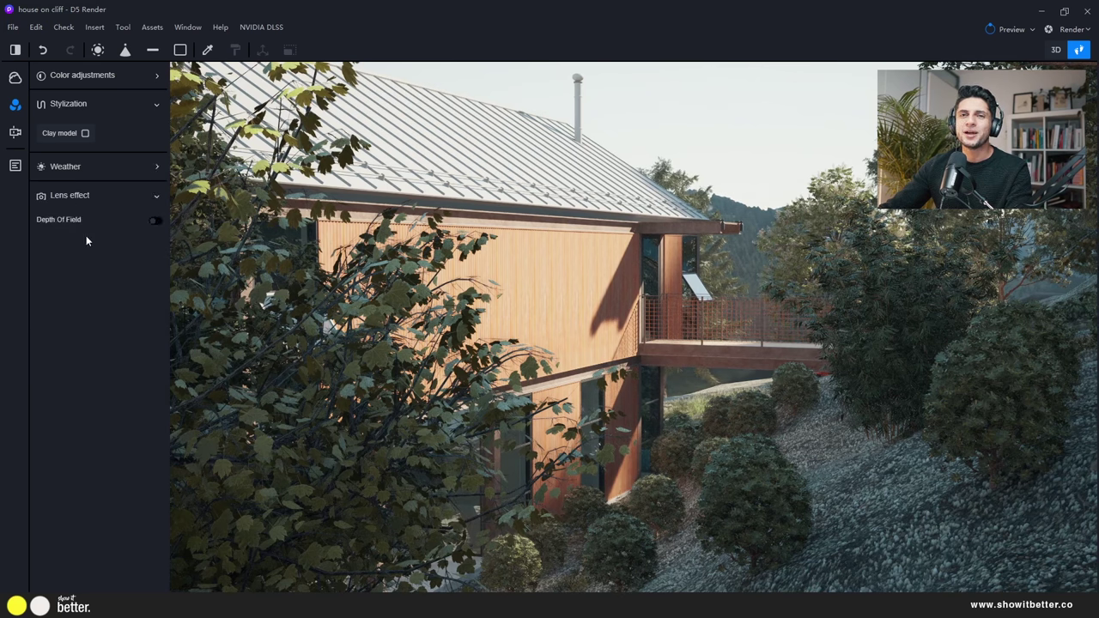
left_click(154, 222)
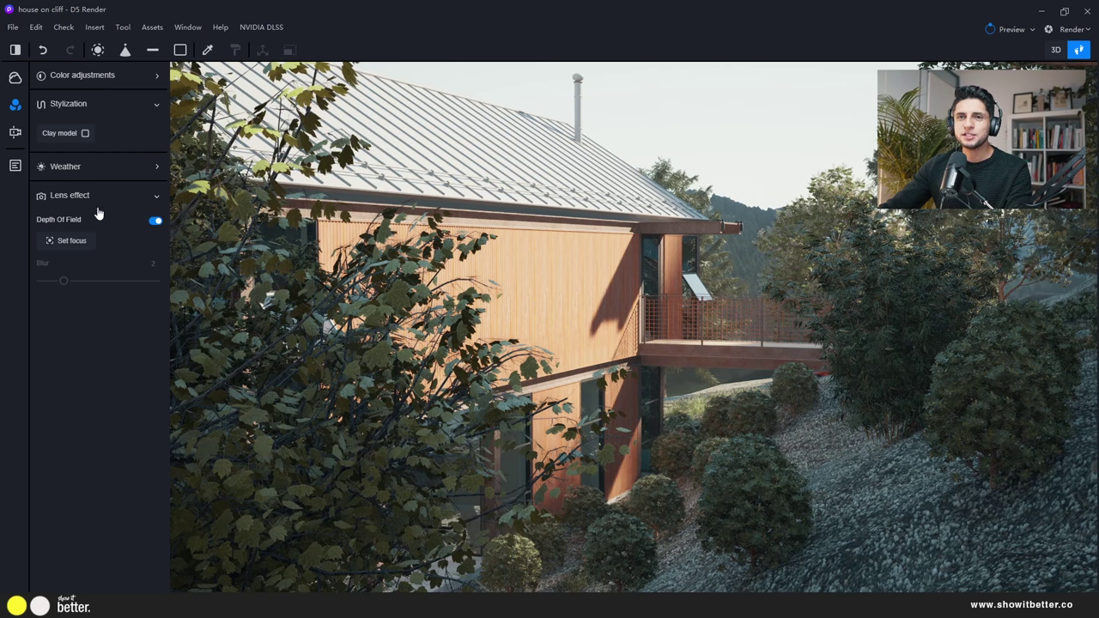
left_click(72, 242)
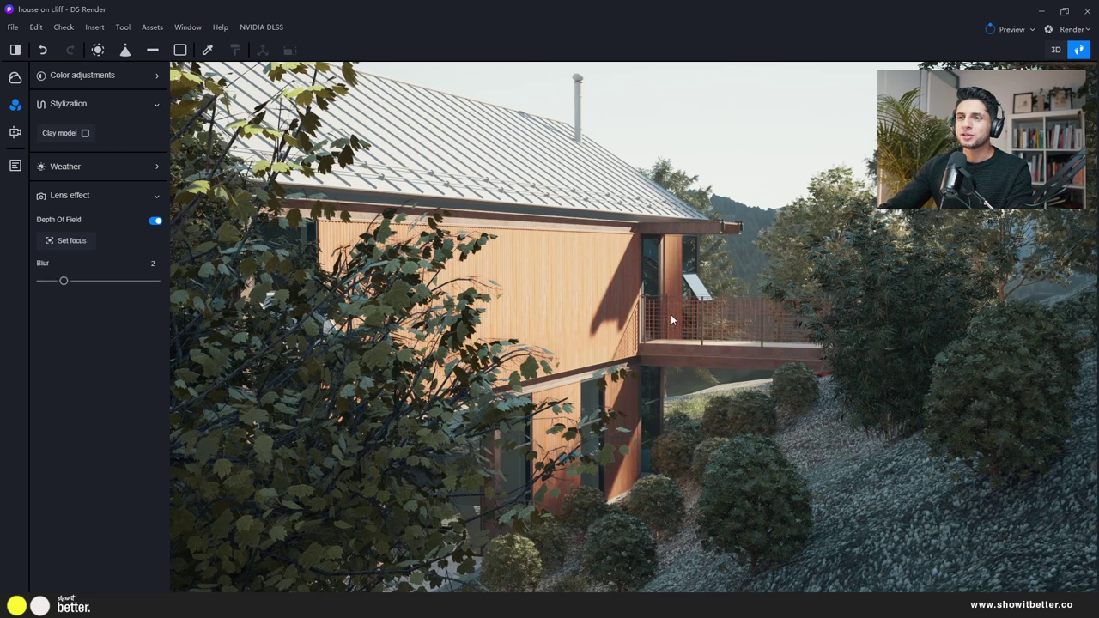
left_click_drag(64, 281, 117, 281)
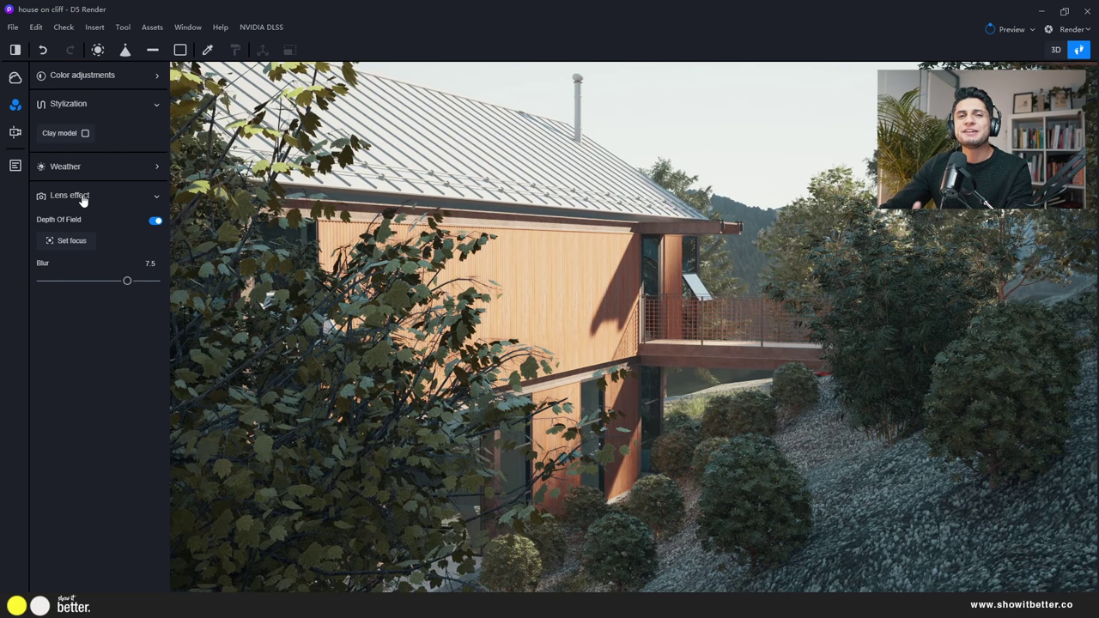
left_click(17, 166)
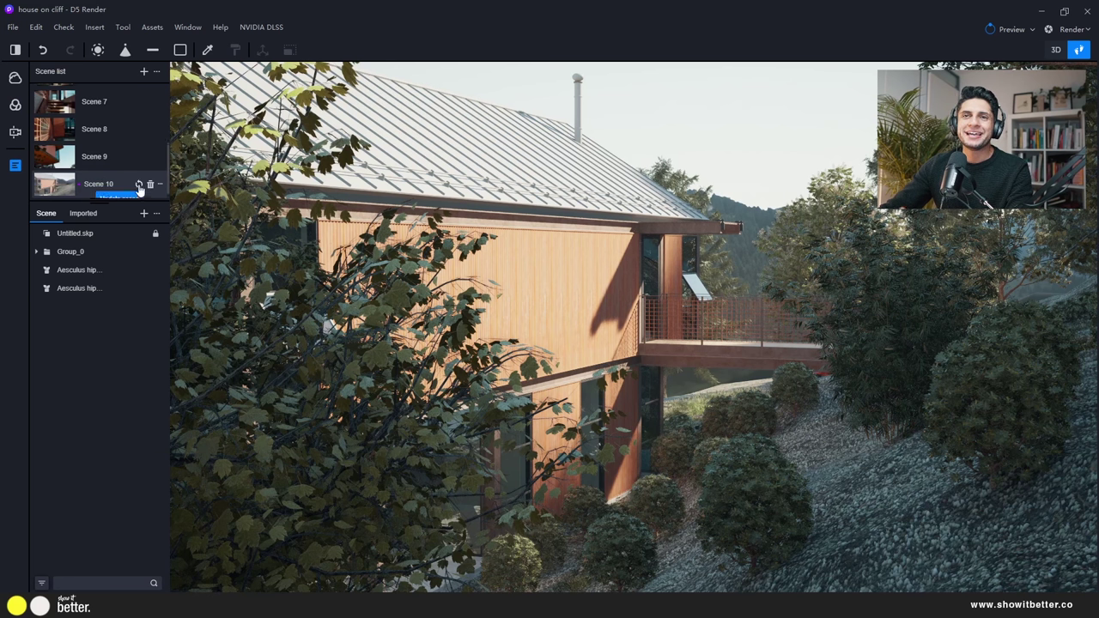
left_click(139, 186)
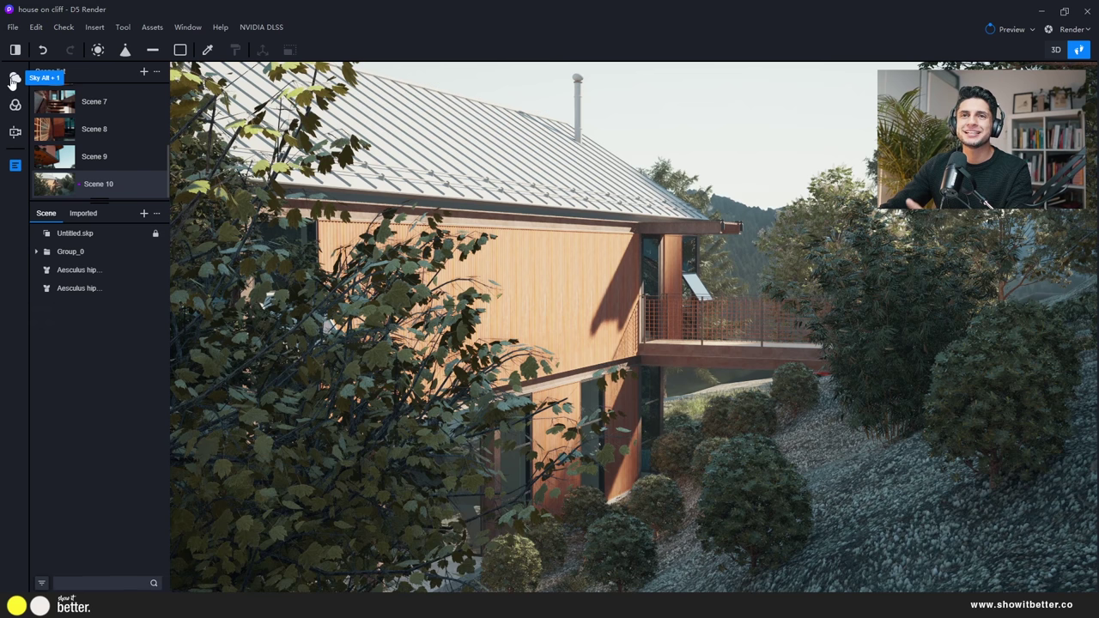
Move the sun to 05:51 PM for a dusk view and update Scene 10
left_click(14, 79)
left_click_drag(87, 104, 154, 156)
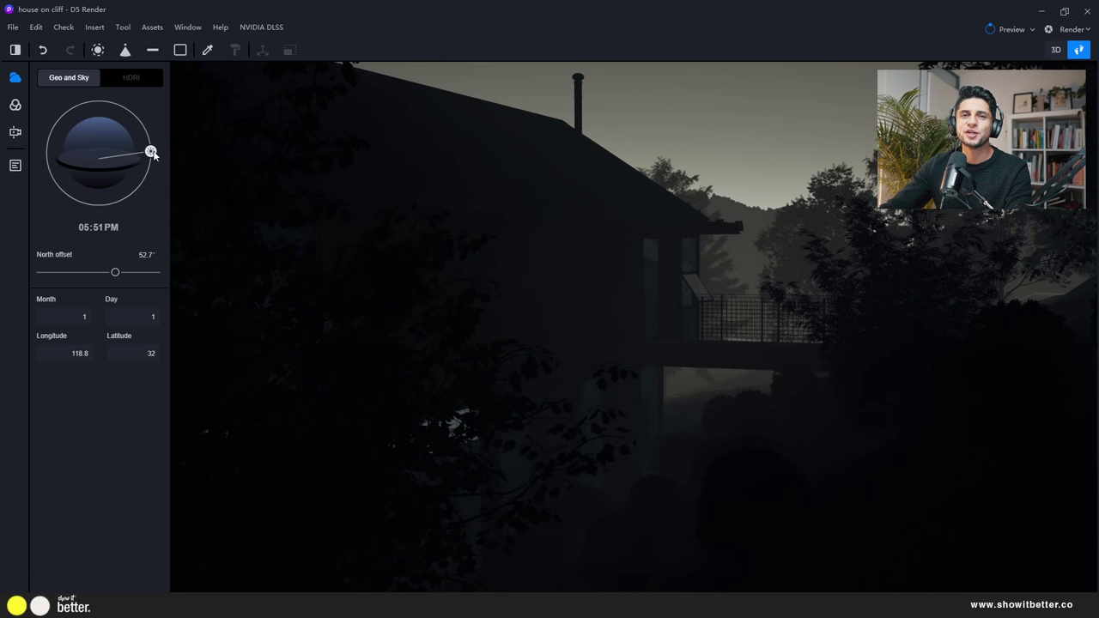
left_click(15, 165)
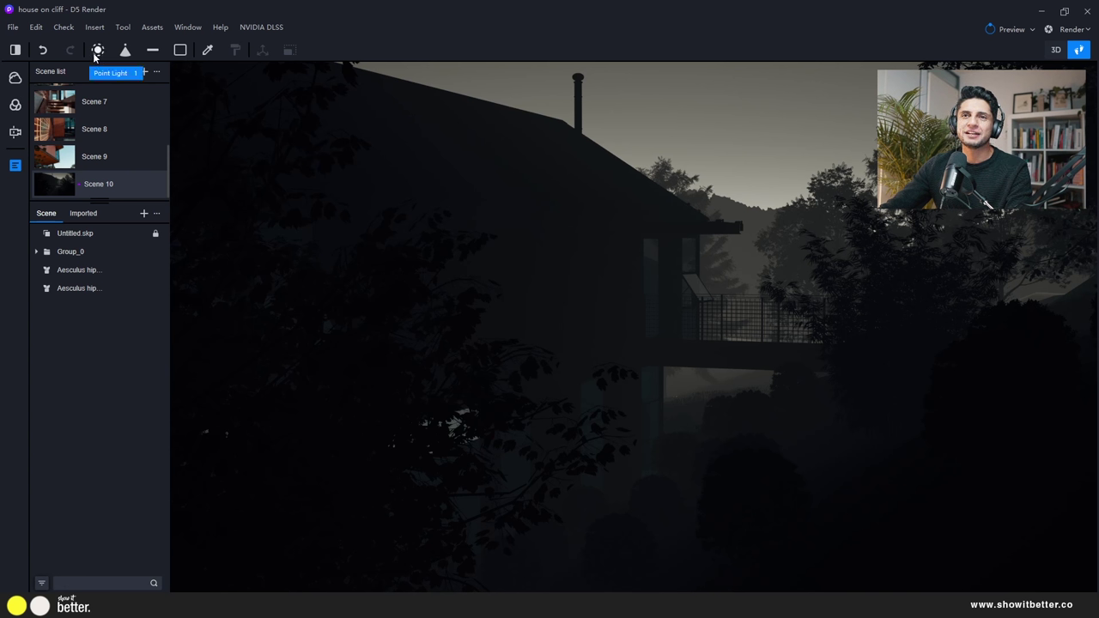
Place a rectangular light under the roof overhang above the balcony and select it
left_click(98, 51)
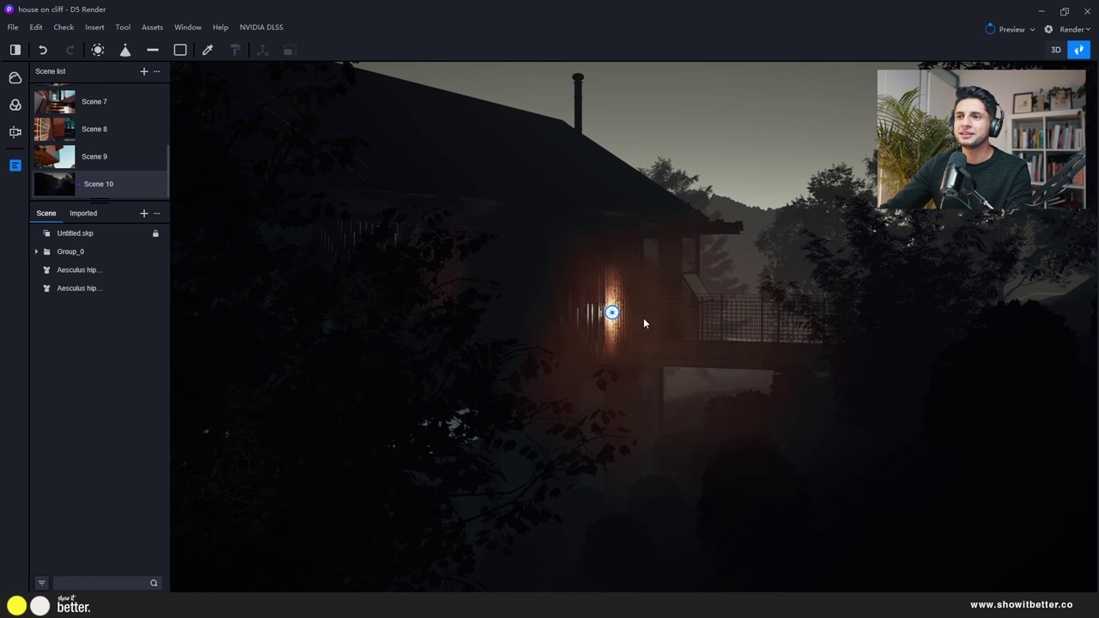
key("Escape")
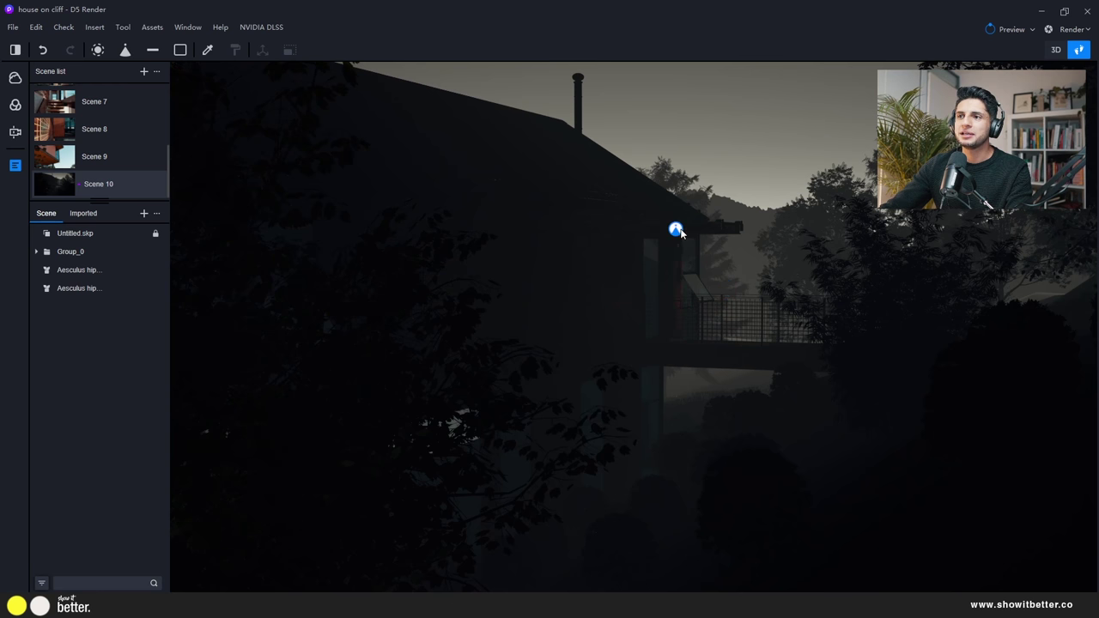
left_click(181, 50)
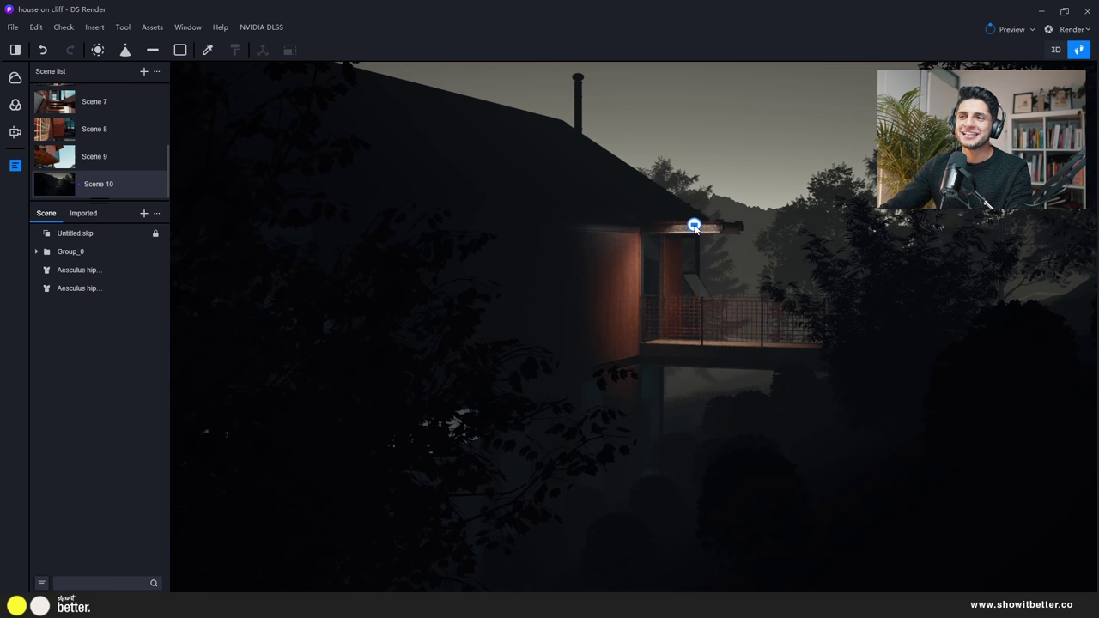
left_click(722, 251)
scroll(724, 254, "up", 5)
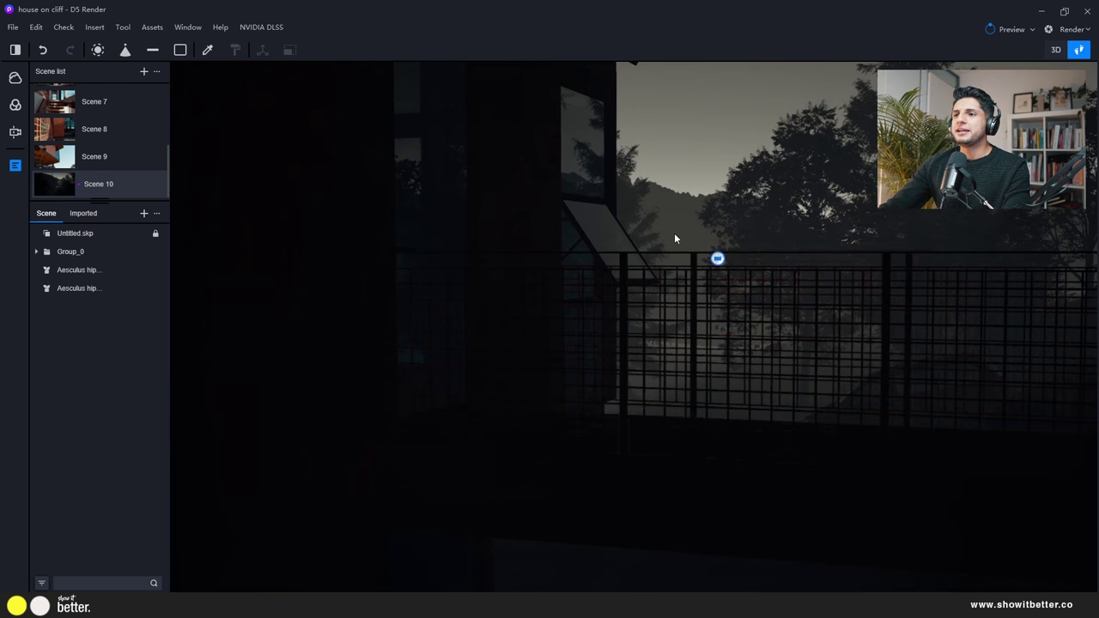
middle_click_drag(675, 238, 610, 172)
scroll(610, 172, "down", 5)
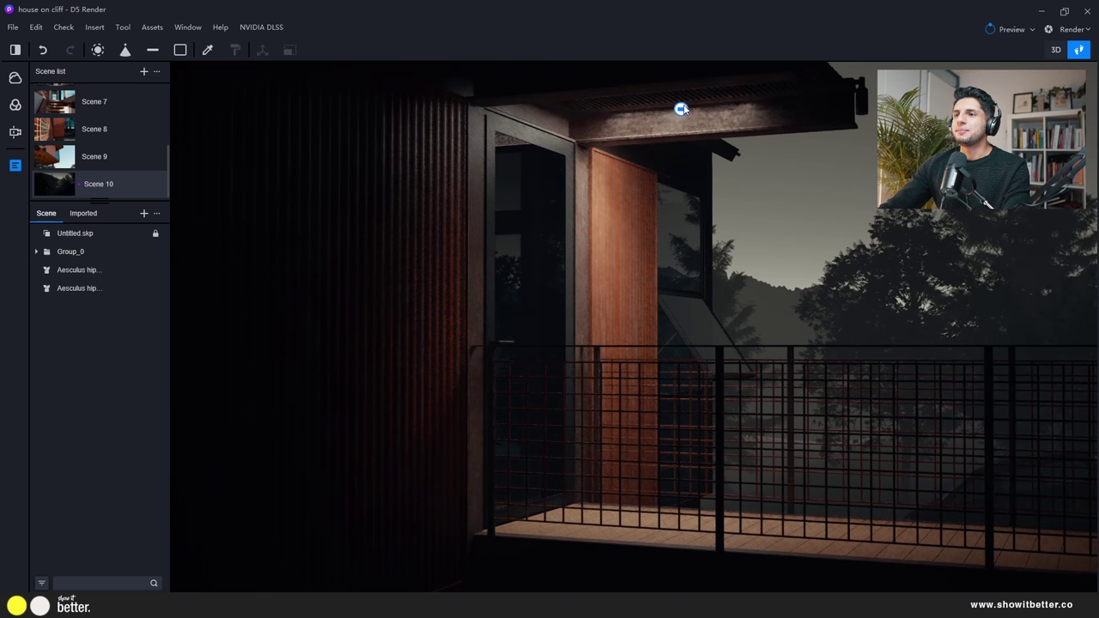
left_click(683, 103)
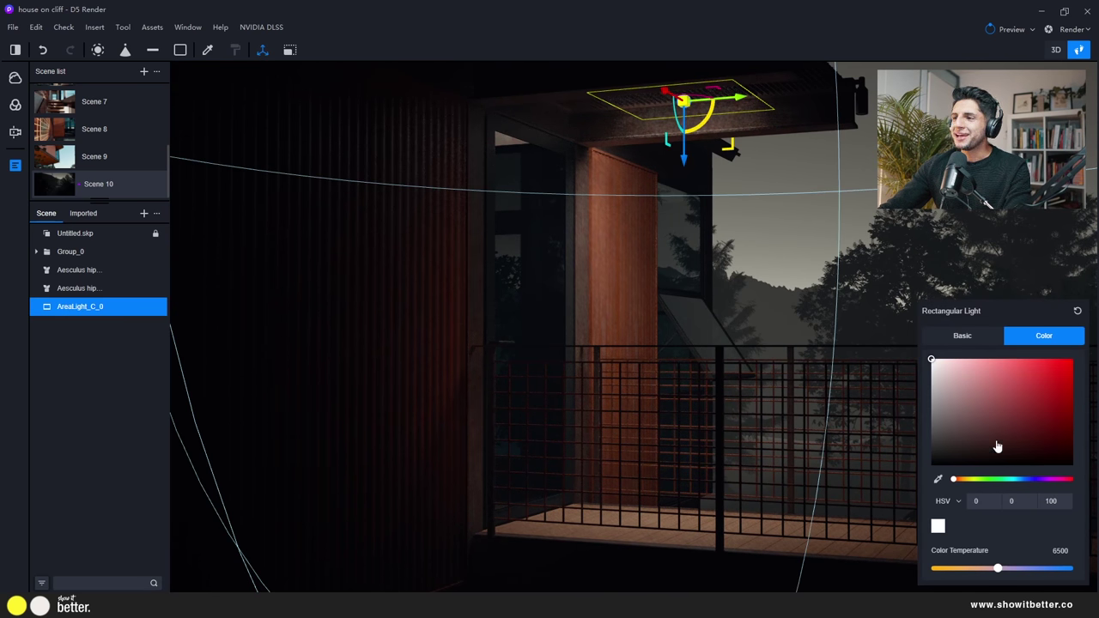
Set the rectangular light's size to X 2180 and Y 2071 and its brightness to 108.3
left_click(968, 335)
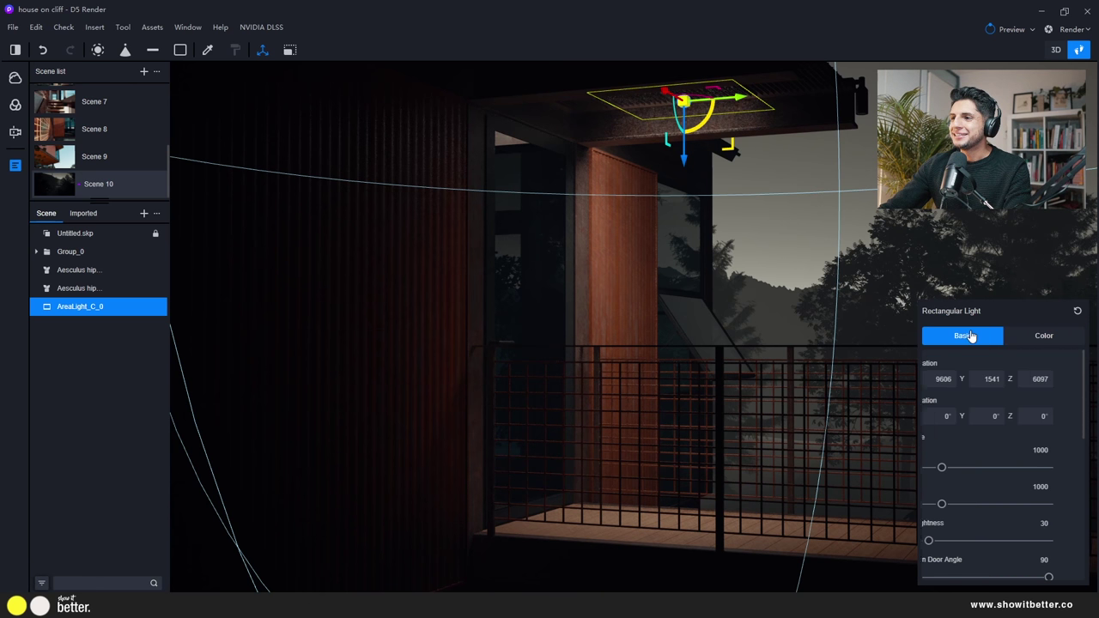
left_click_drag(962, 467, 994, 468)
left_click_drag(963, 504, 991, 504)
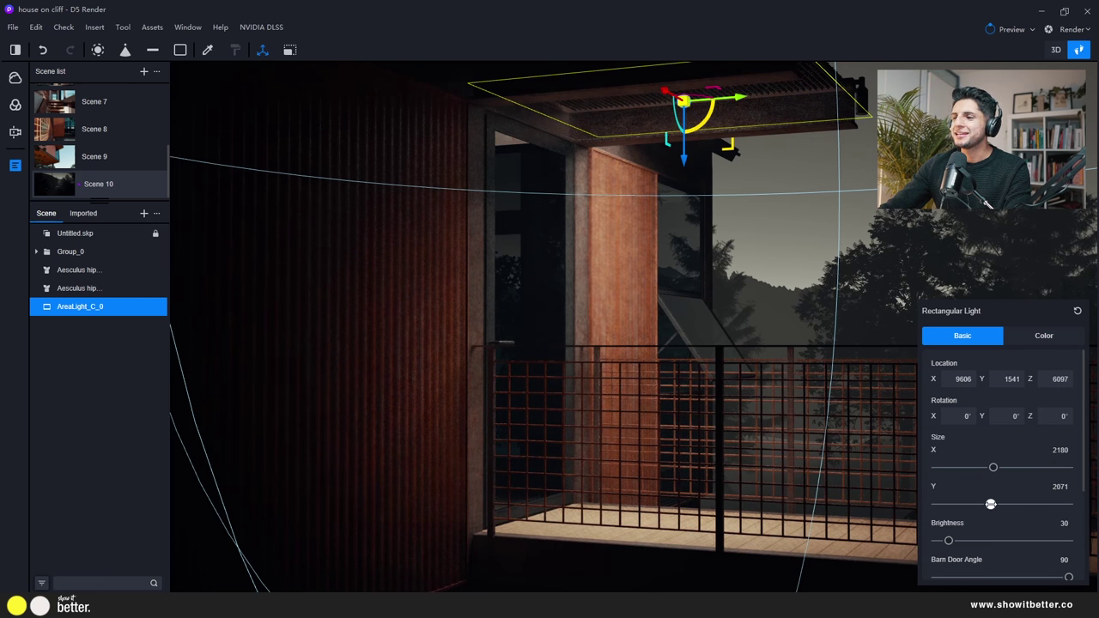
left_click_drag(950, 541, 983, 540)
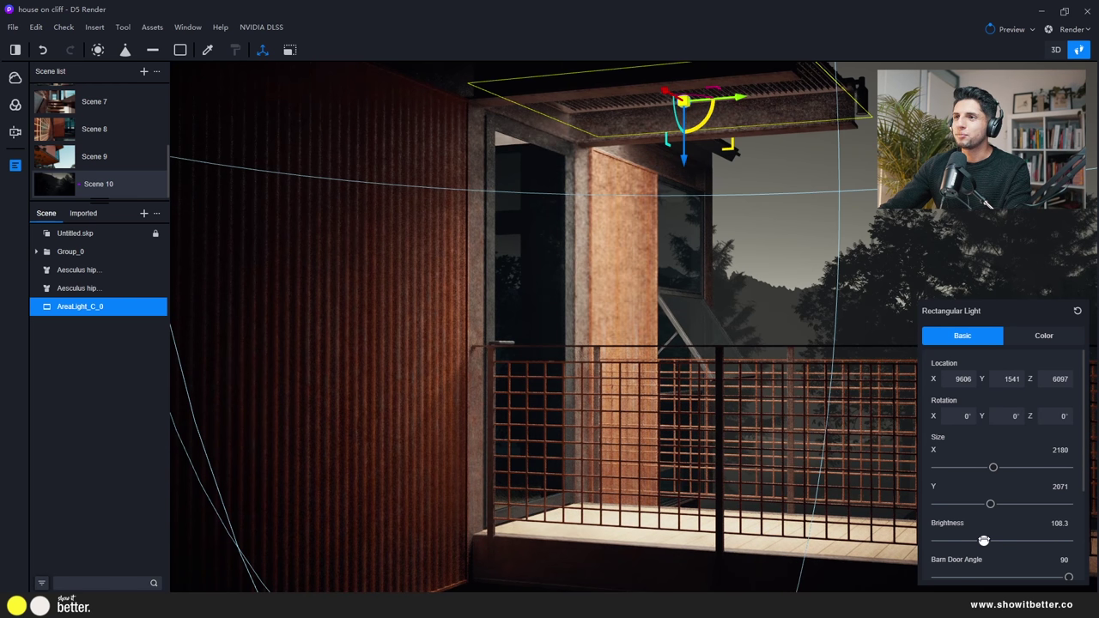
Lower the rectangular light to Z 5905 and set its barn door angle to 81.3 and barn door length to 89
left_click_drag(685, 168, 685, 192)
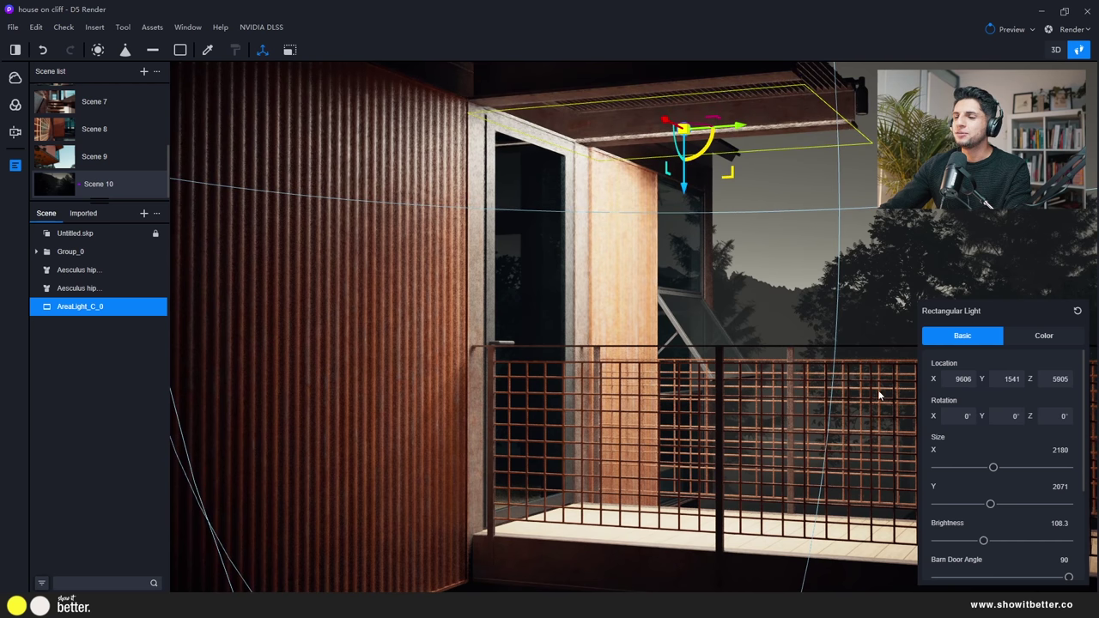
scroll(1048, 548, "down", 2)
left_click_drag(1023, 509, 1010, 509)
left_click_drag(979, 544, 1053, 556)
scroll(1010, 518, "up", 1)
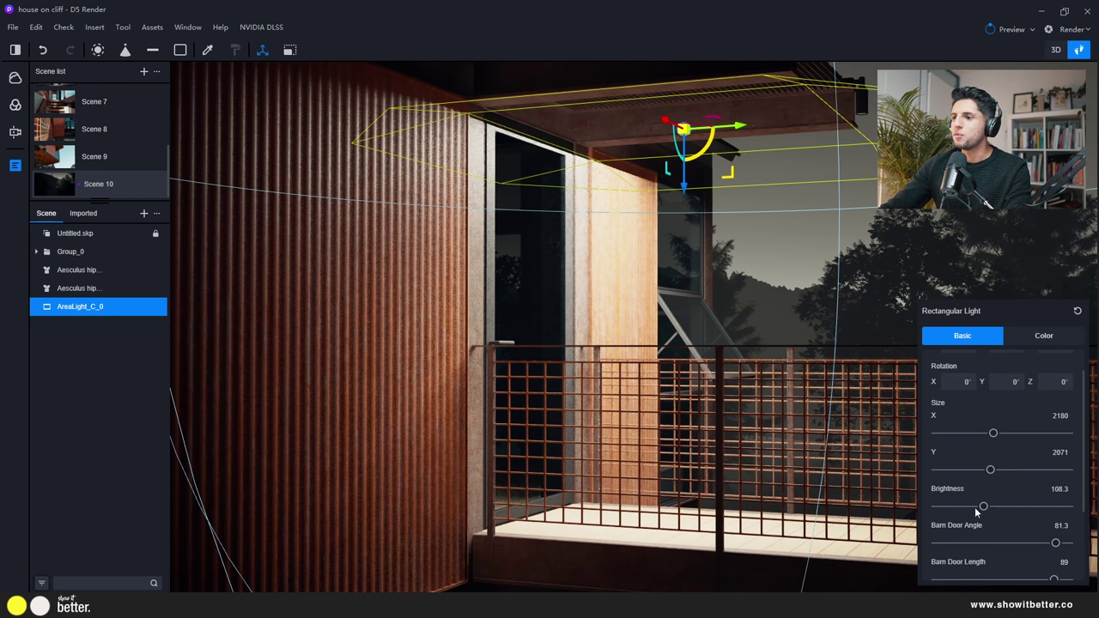
Reduce the rectangular light's brightness to 44.3 and warm its color temperature to 4400
left_click_drag(983, 507, 954, 507)
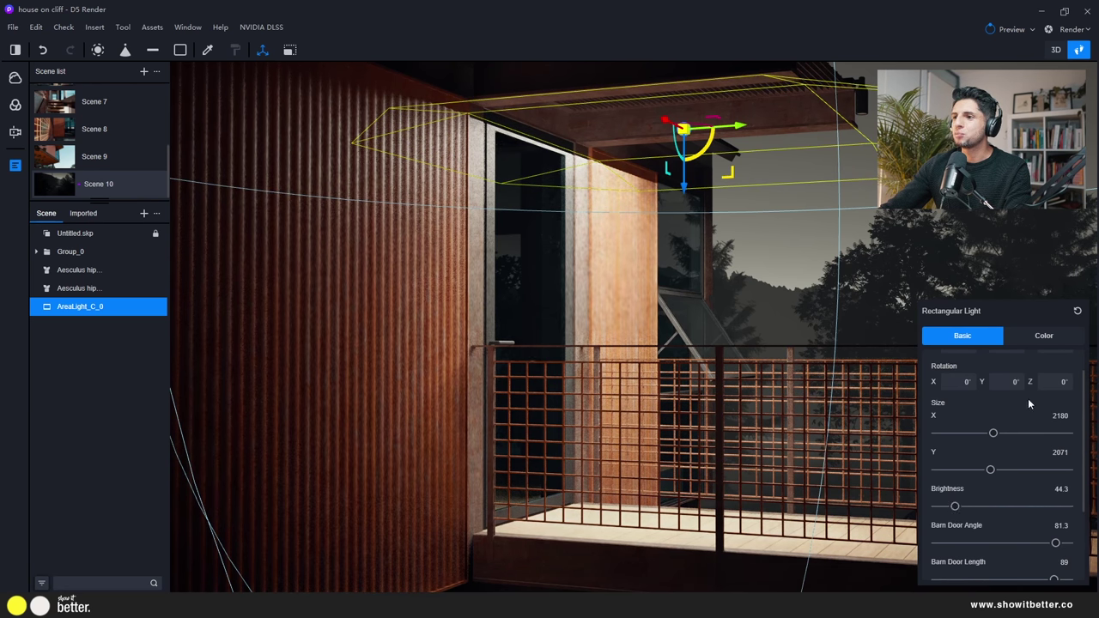
left_click(1043, 337)
left_click_drag(985, 578, 970, 568)
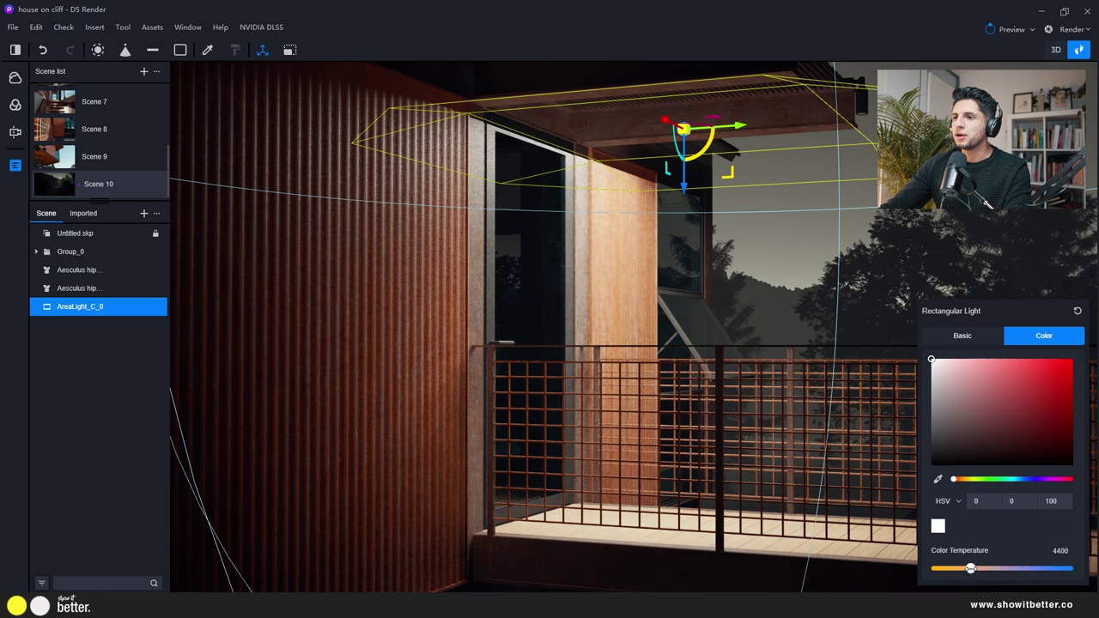
left_click(963, 336)
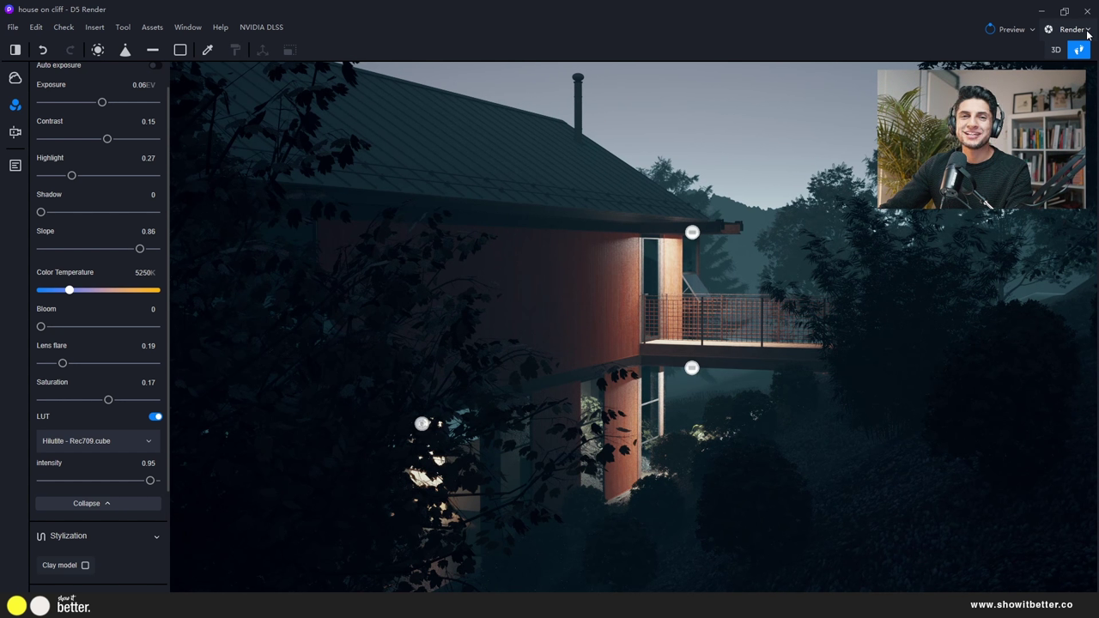
Open the photo export settings, try the 16:9, 5:5 and 4:3 scales, and set the image size to 2K
left_click(1088, 31)
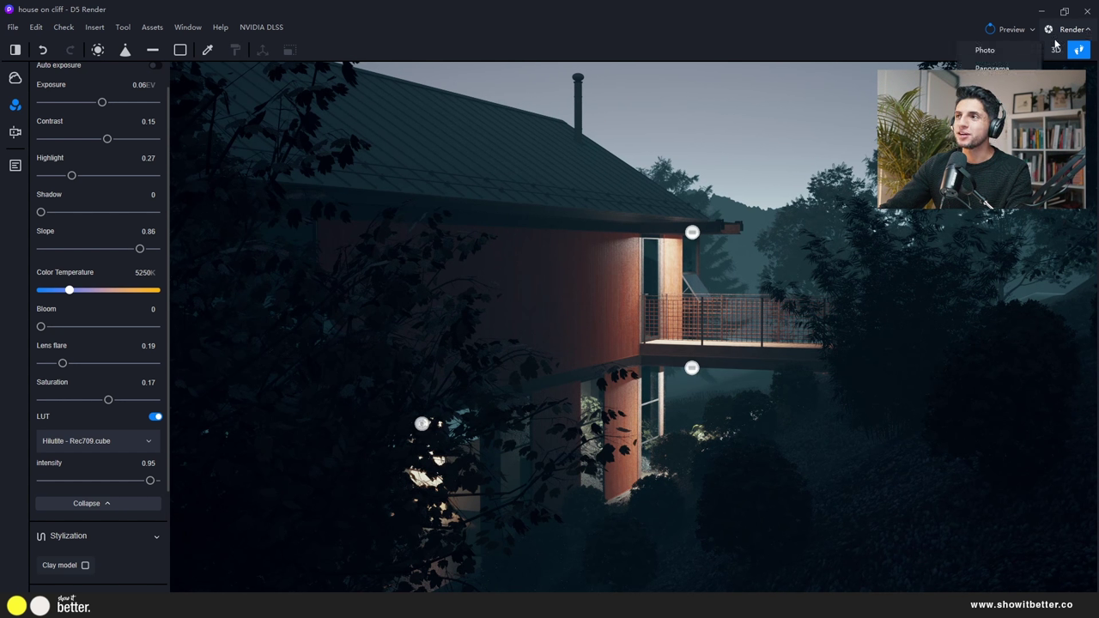
left_click(1001, 53)
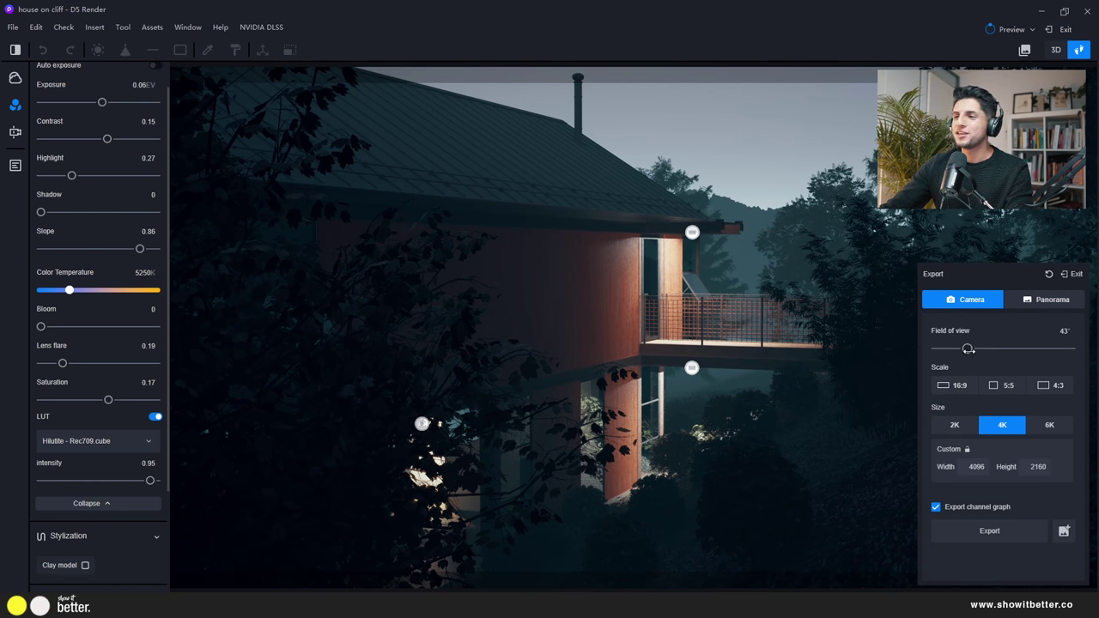
left_click(954, 388)
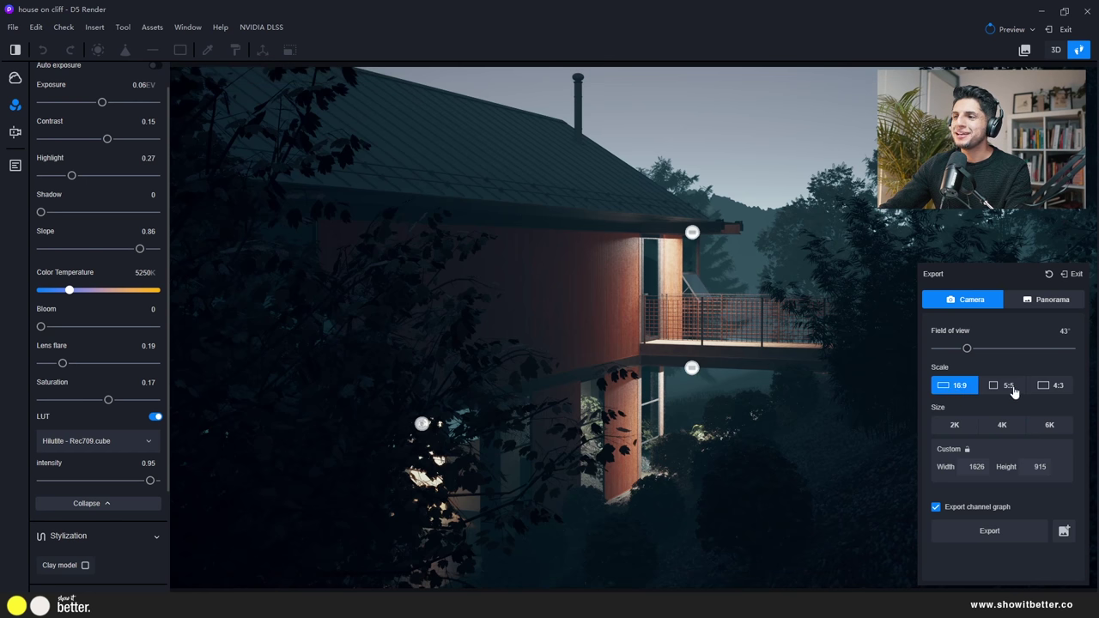
left_click(1053, 389)
left_click(1016, 391)
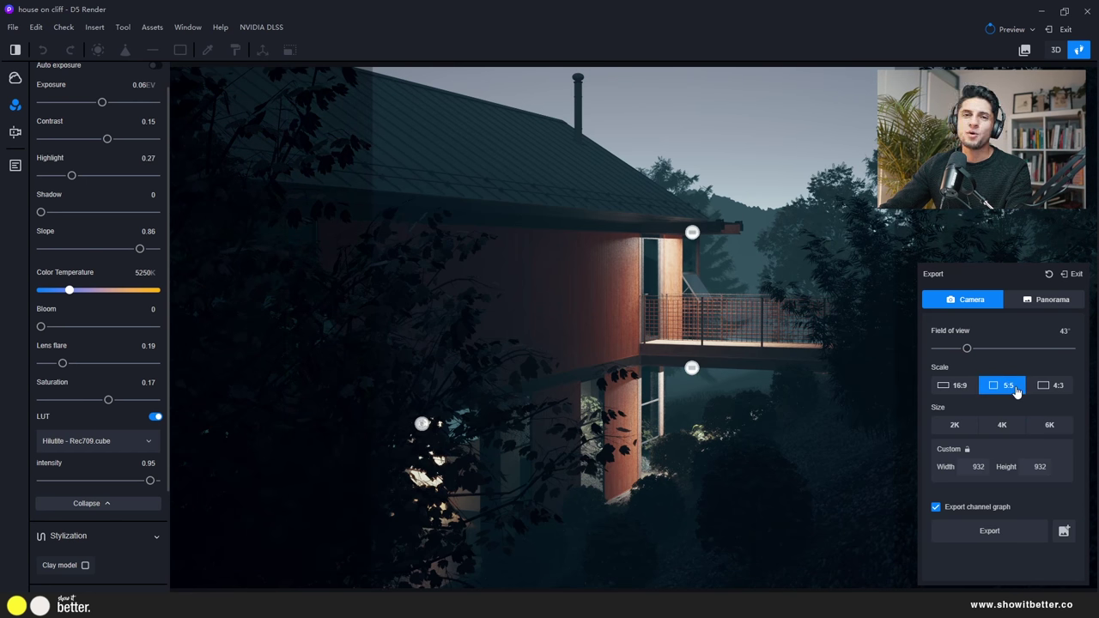
left_click(1052, 387)
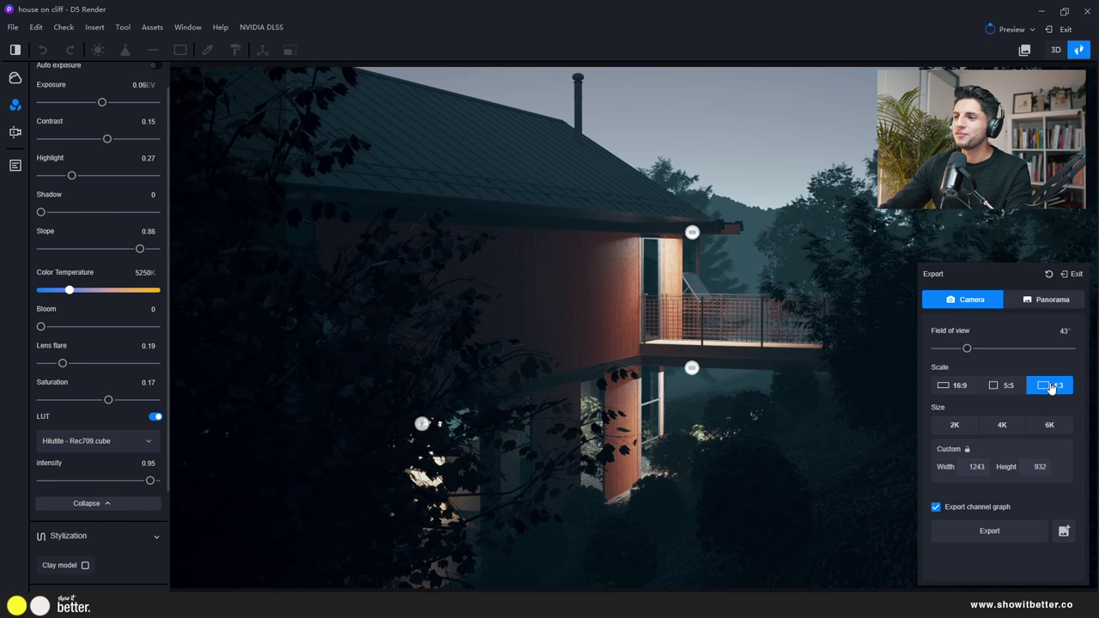
left_click(949, 424)
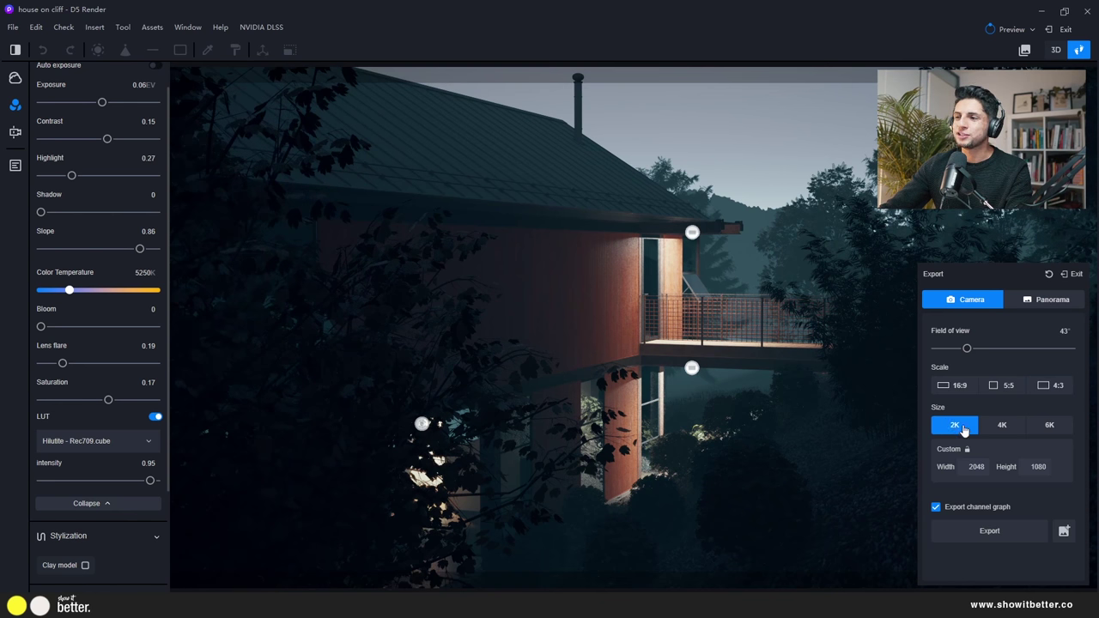
Set the image size to 6K with the channel graph included and start exporting the render
left_click(1001, 425)
left_click(1050, 426)
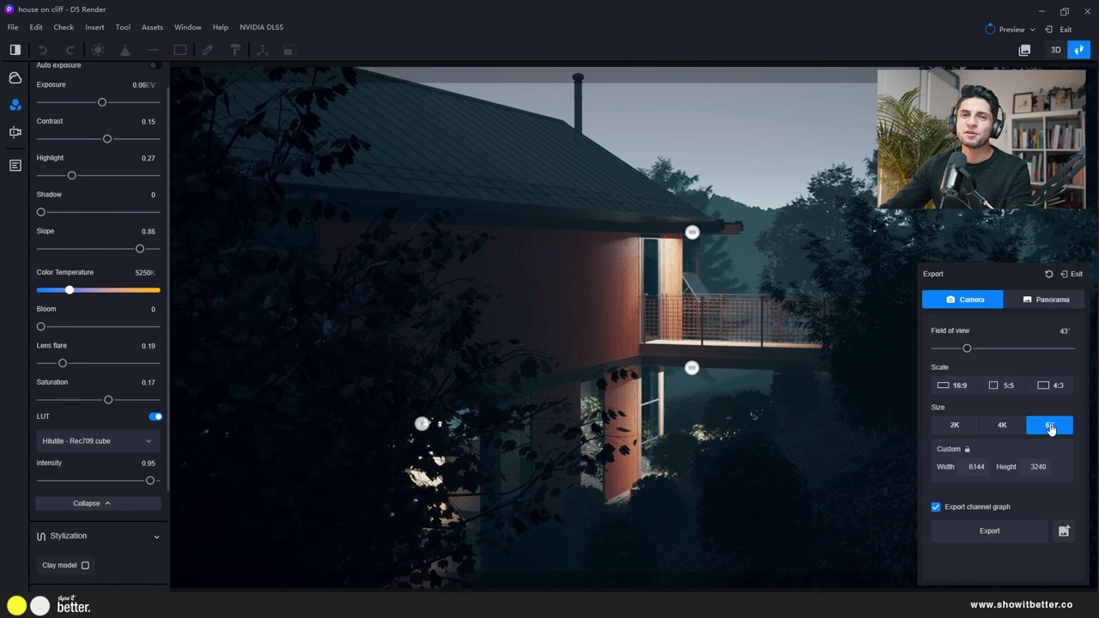
left_click(962, 511)
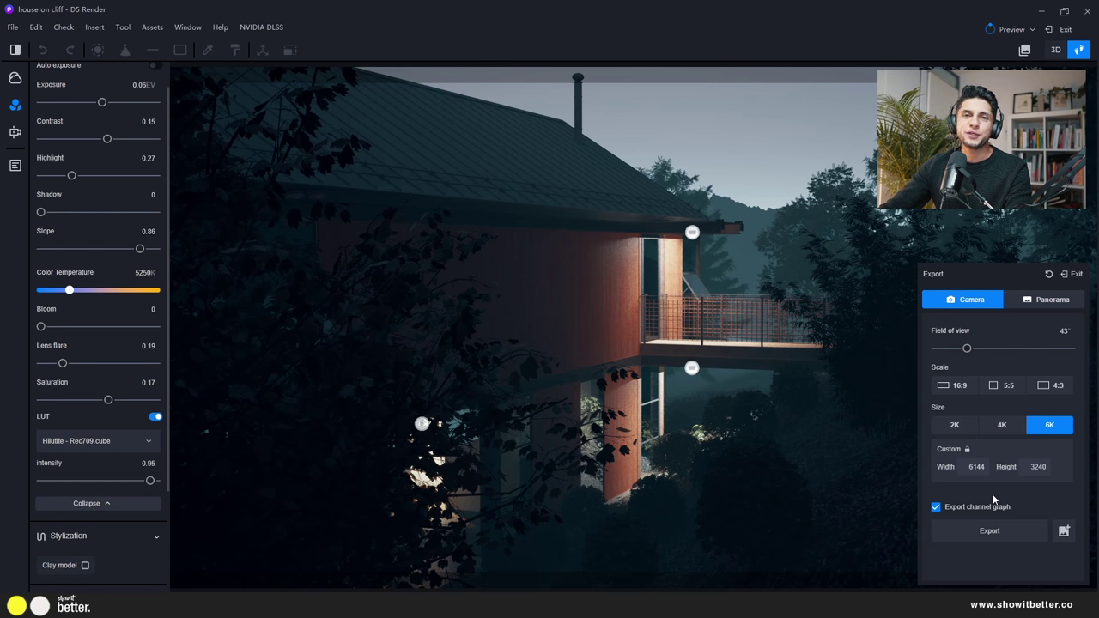
left_click(1012, 538)
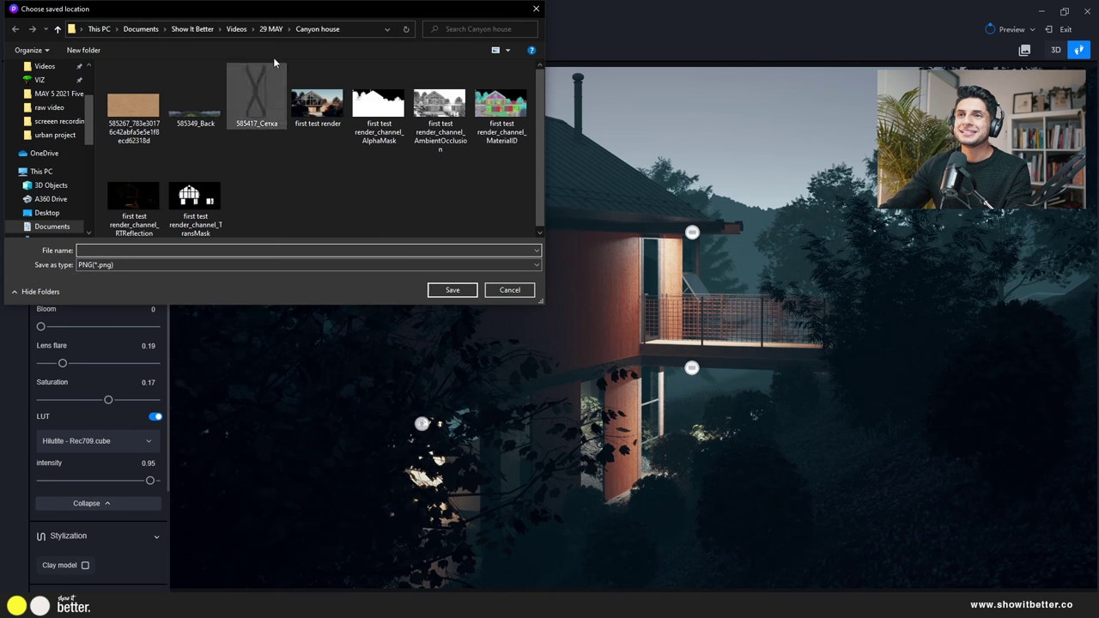
Create a new folder inside the Canyon house folder and save the render in it as a PNG named 1
left_click(84, 50)
double_click(129, 99)
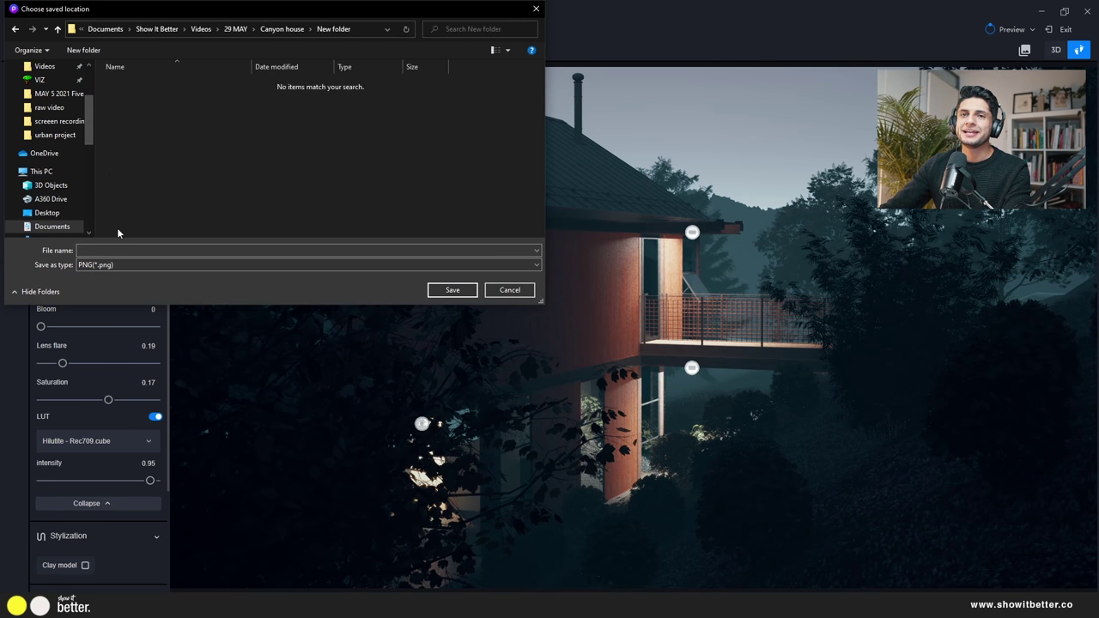
left_click(139, 250)
type("1")
left_click(432, 291)
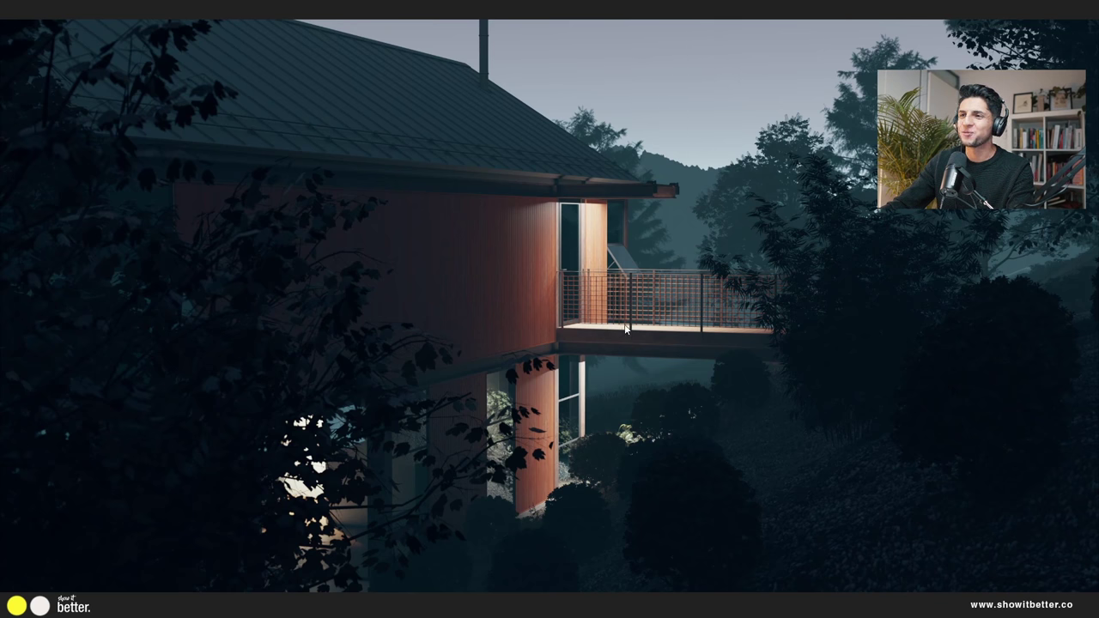
Inspect exported image 1 up close and look through the finished renders in the House on cliff folder
scroll(626, 329, "up", 5)
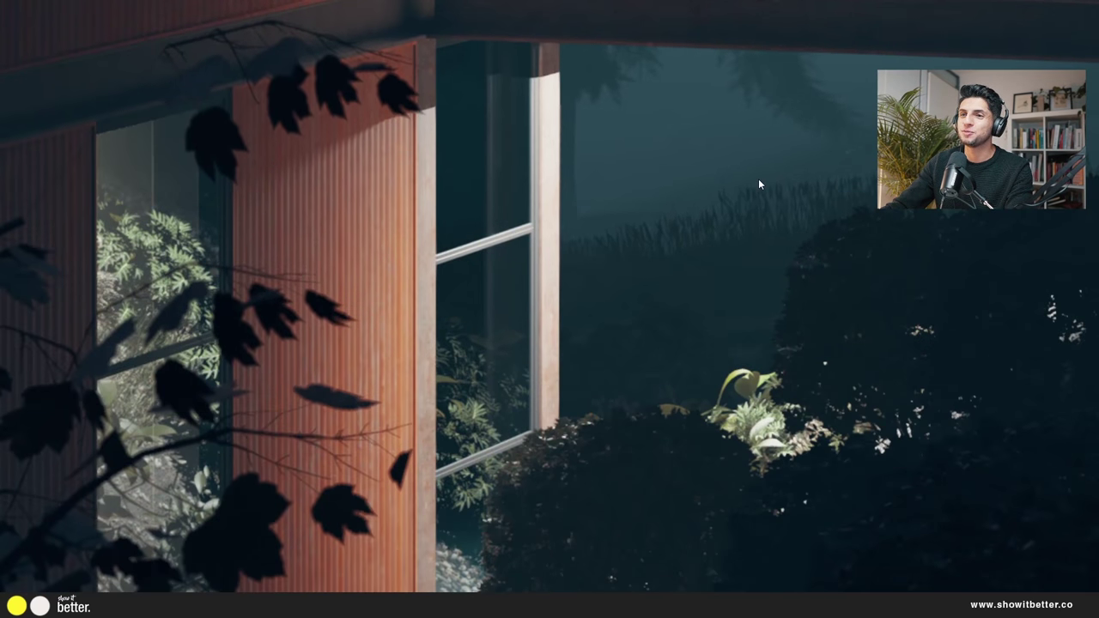
key("Escape")
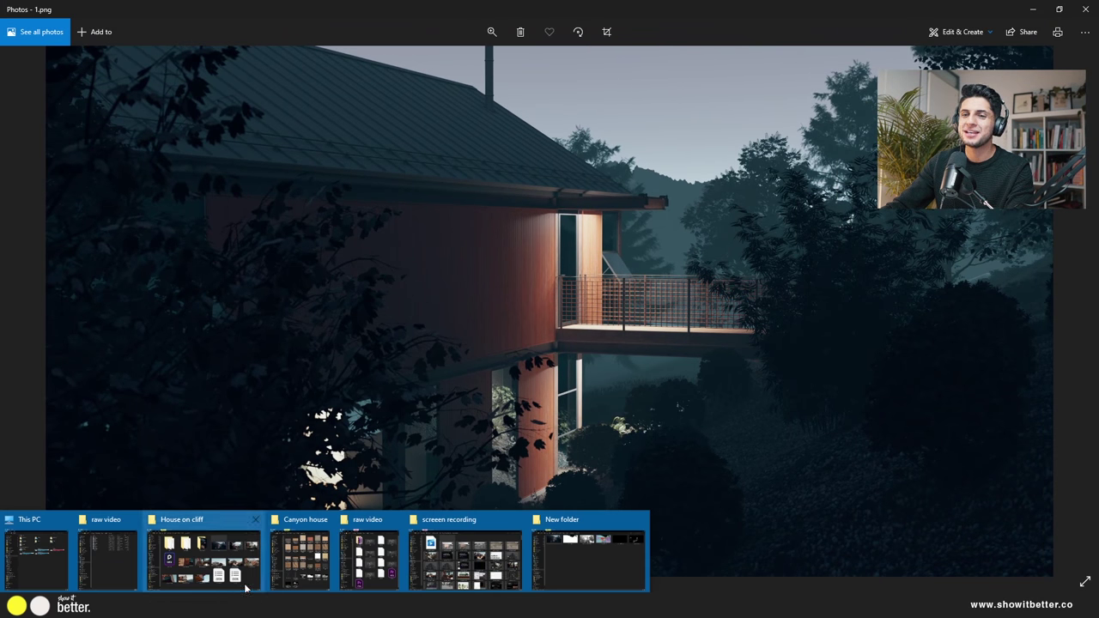
left_click(247, 584)
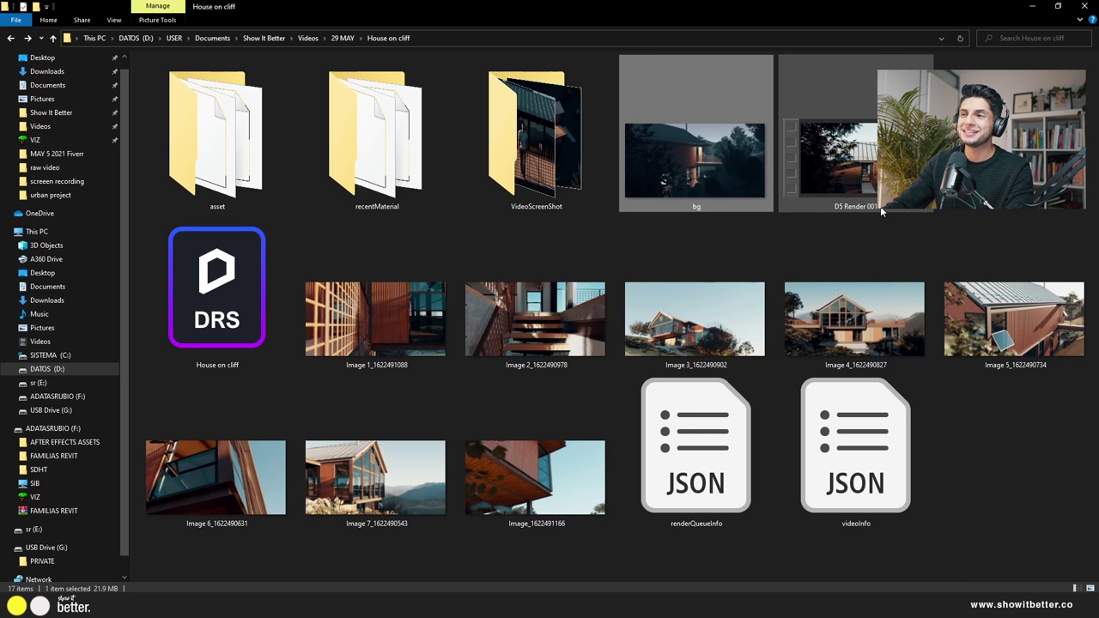
double_click(413, 322)
key("Right")
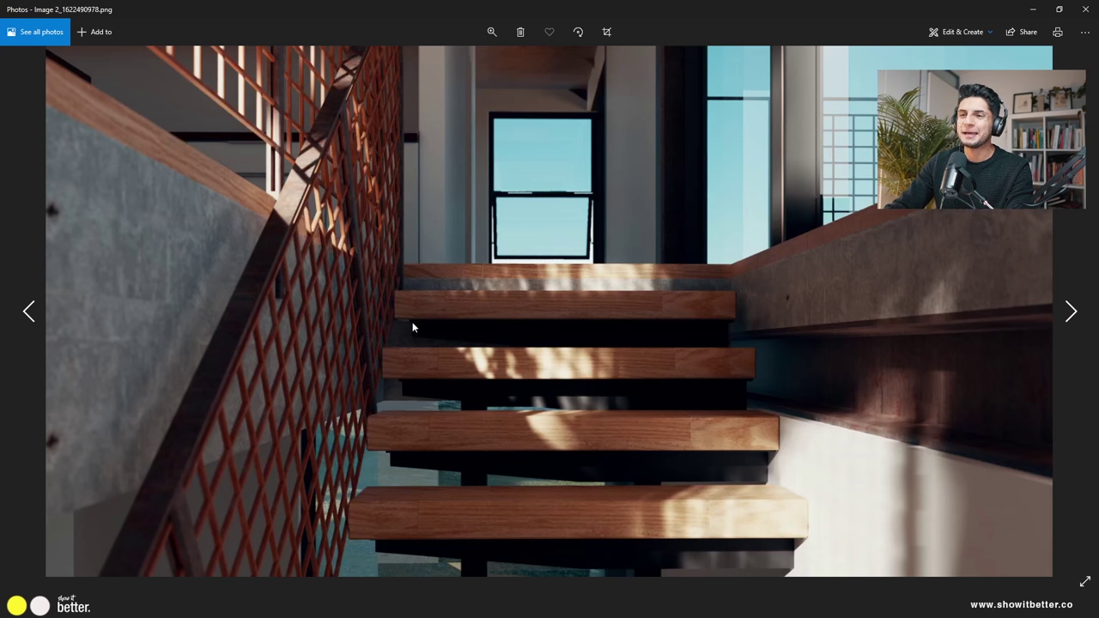
key("Right")
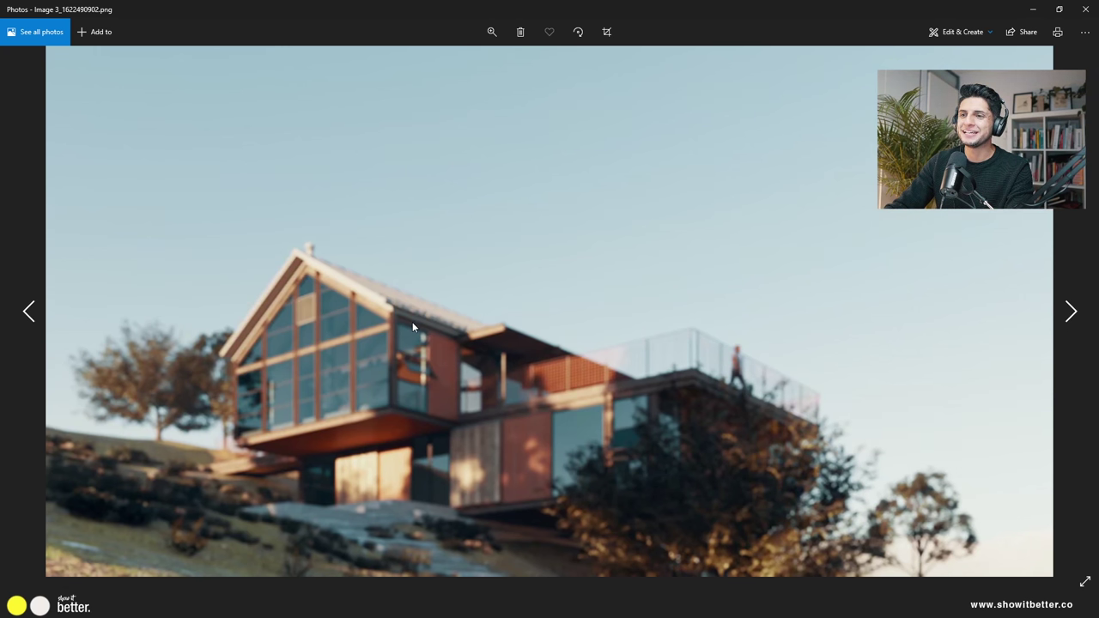
key("Right")
key("Right")
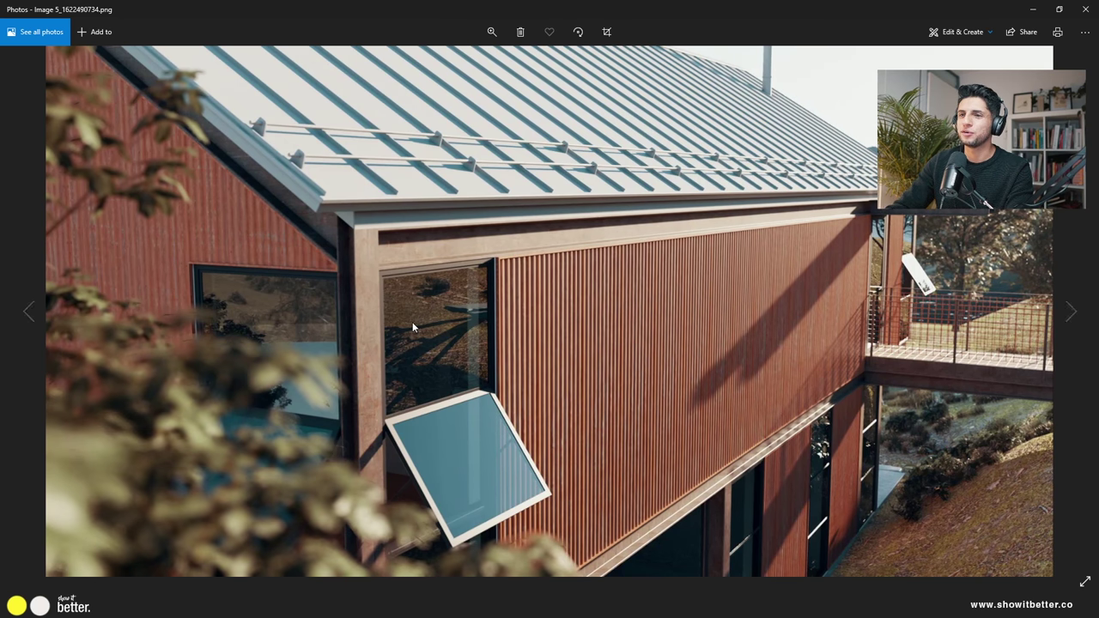
scroll(412, 322, "up", 3)
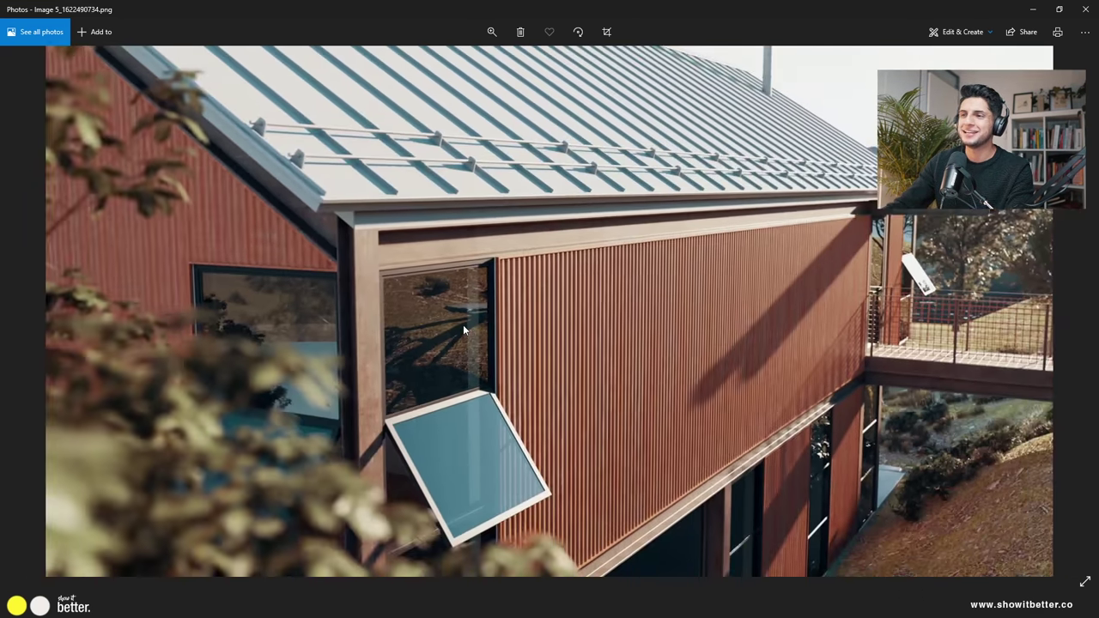
key("Right")
key("Right")
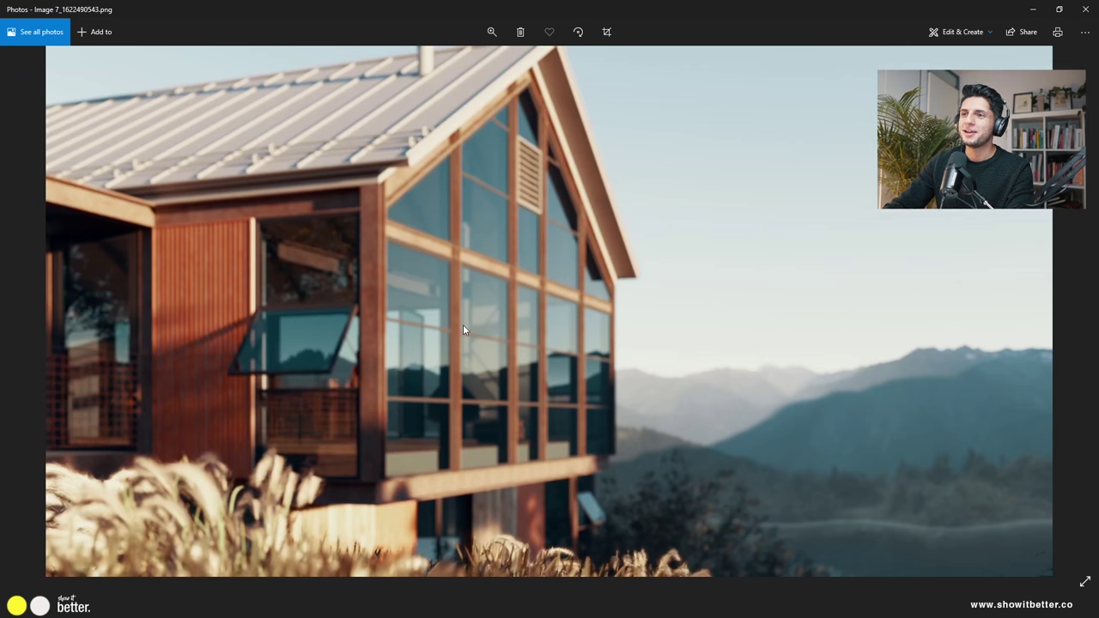
left_click(1031, 8)
double_click(862, 178)
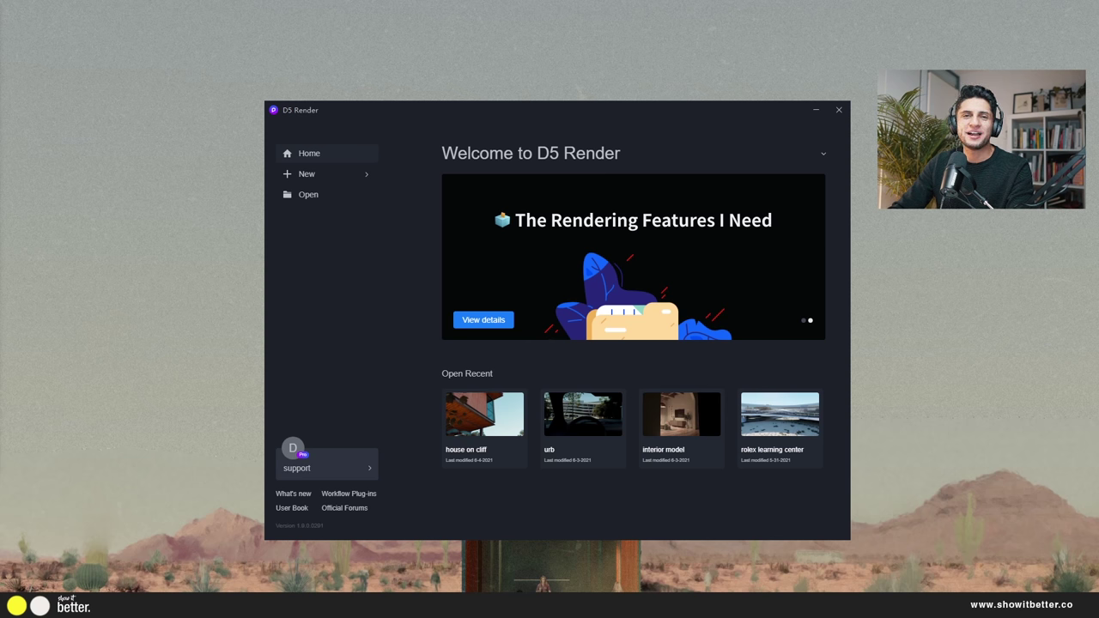
Open the recent project urb in D5 Render, switch it to 3D navigation and show the preview quality options
left_click(585, 431)
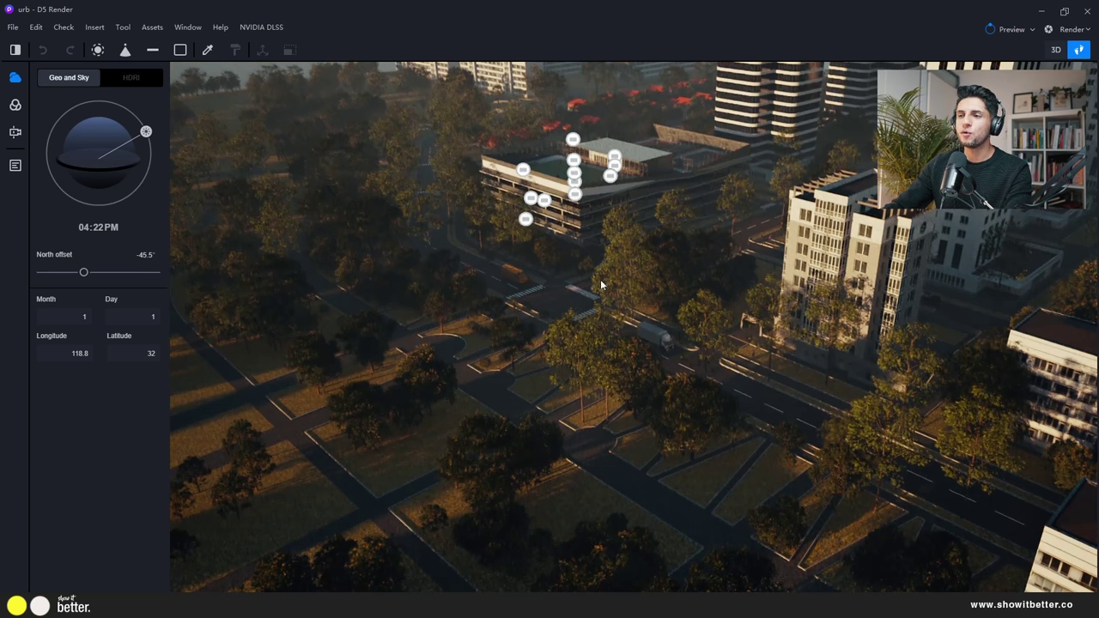
left_click(1057, 50)
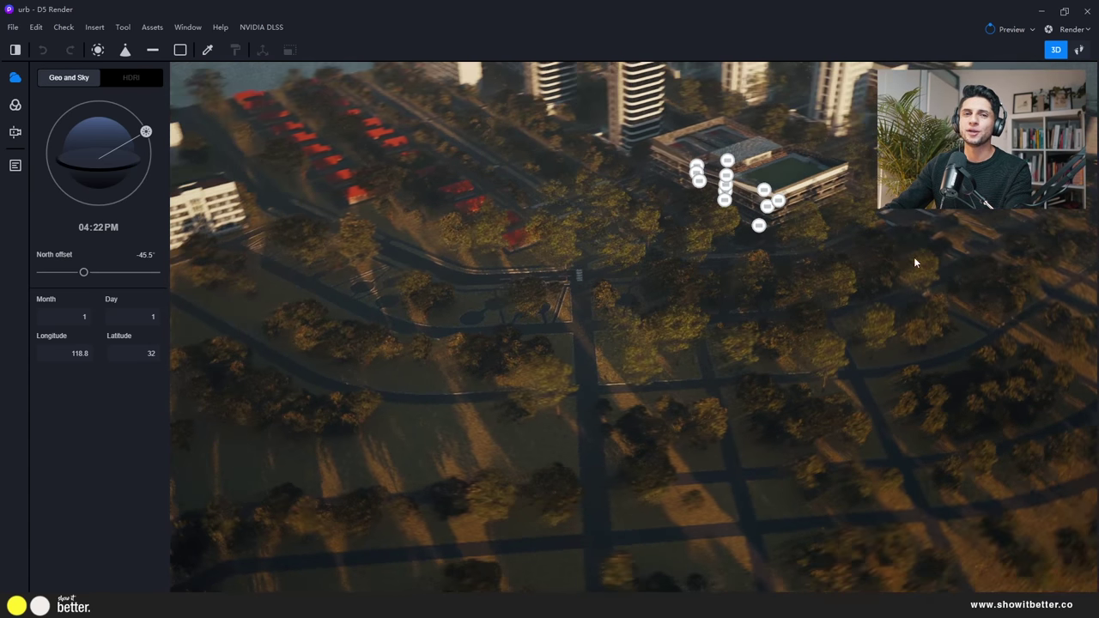
left_click(1034, 29)
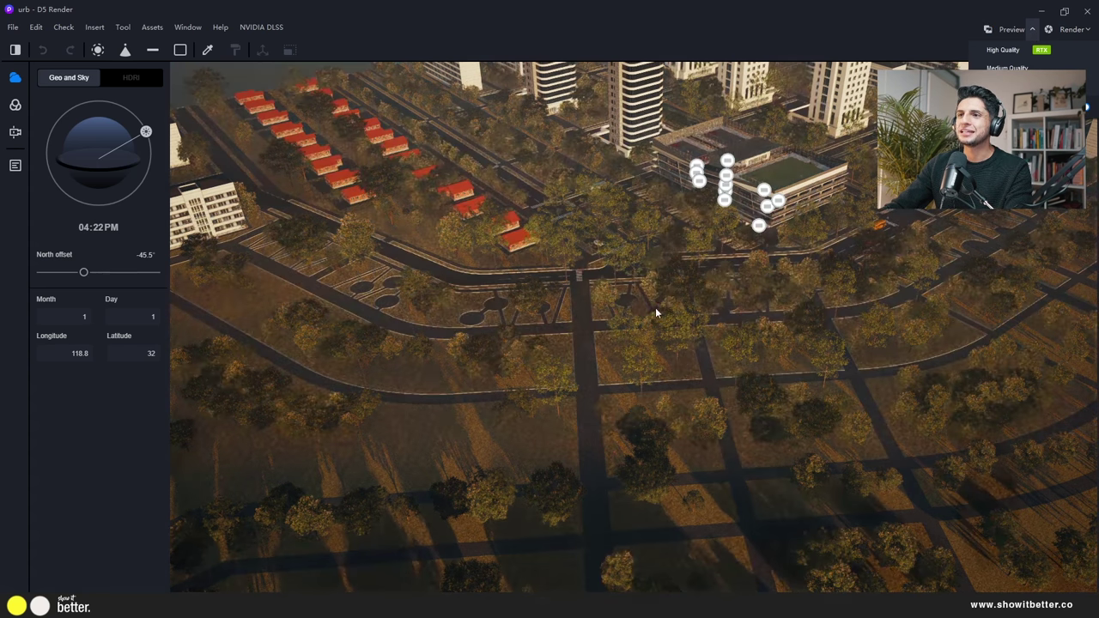
Examine the whole city model from several angles and the building with the rooftop sports field up close
right_click_drag(655, 307, 593, 432)
scroll(646, 404, "down", 10)
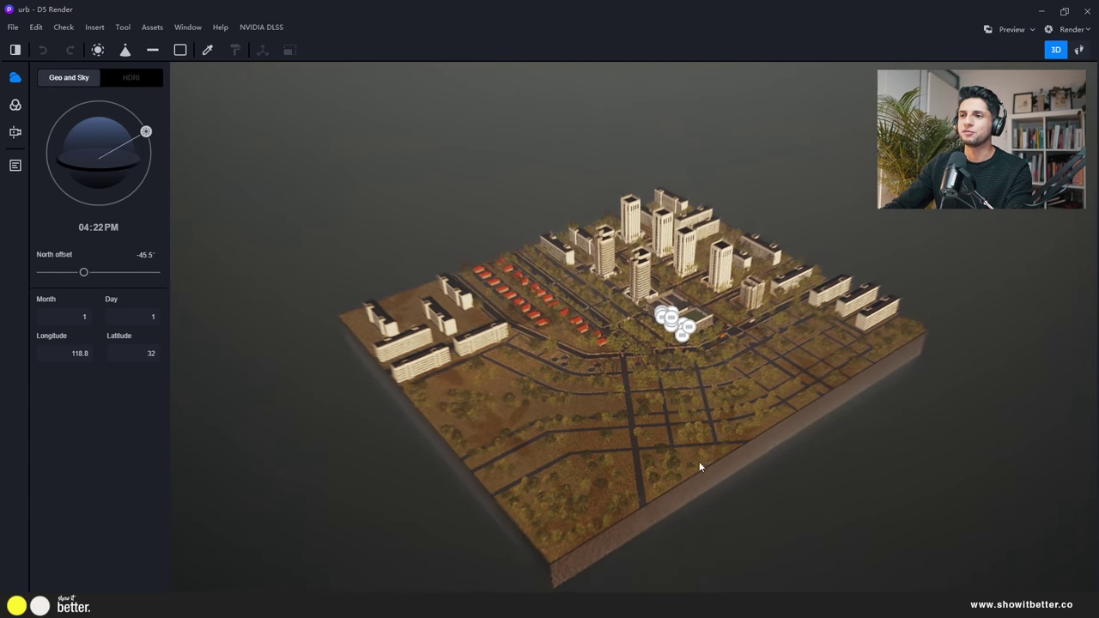
right_click_drag(700, 466, 718, 390)
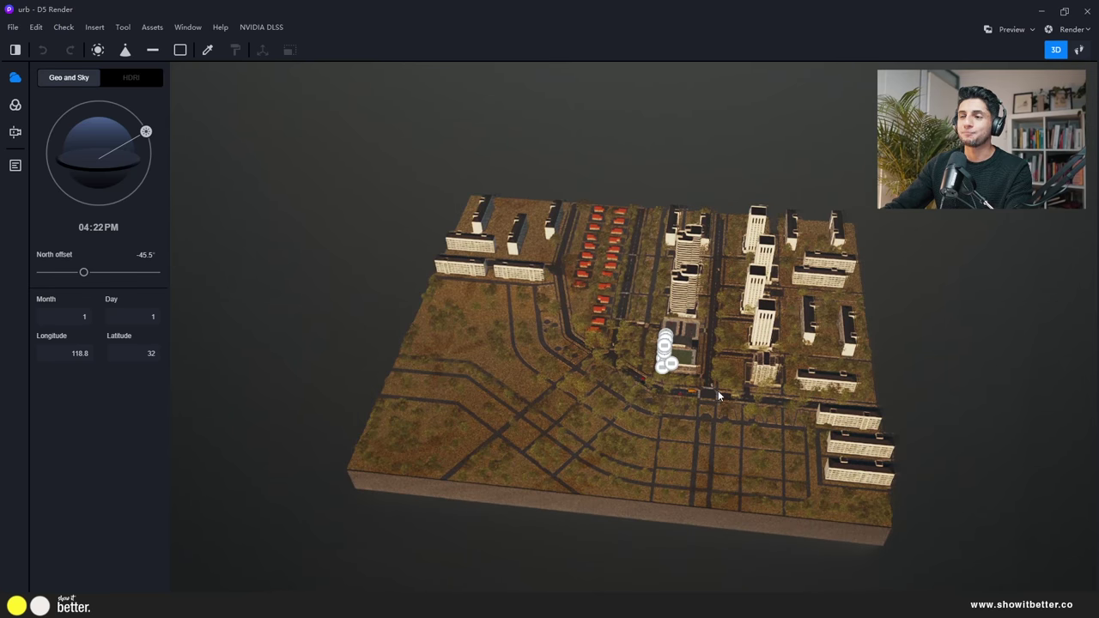
scroll(718, 391, "up", 10)
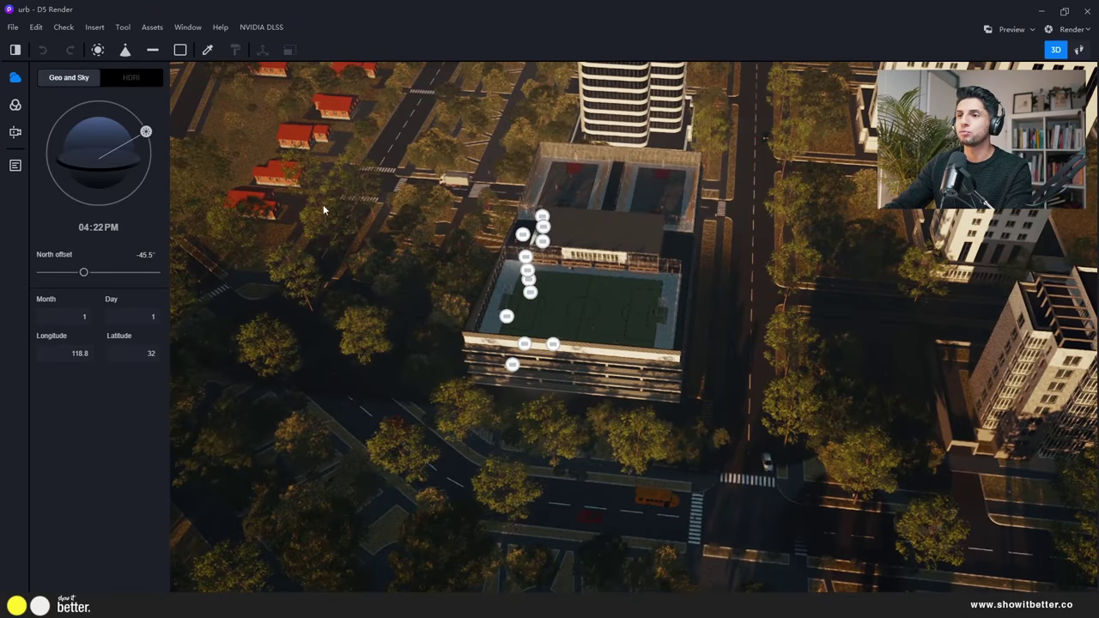
Look over the camera and filter settings of the city project and show its scene list
left_click(15, 132)
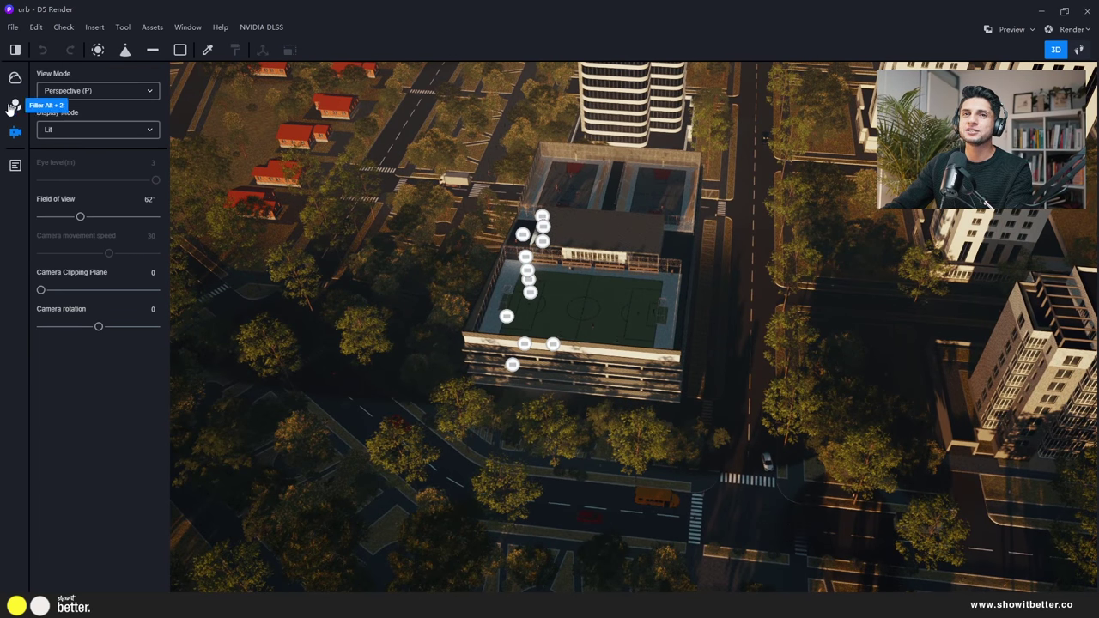
left_click(15, 104)
left_click(14, 165)
View Scenes 1 to 5 of the city project and browse the finished renders of the parking building
left_click(88, 97)
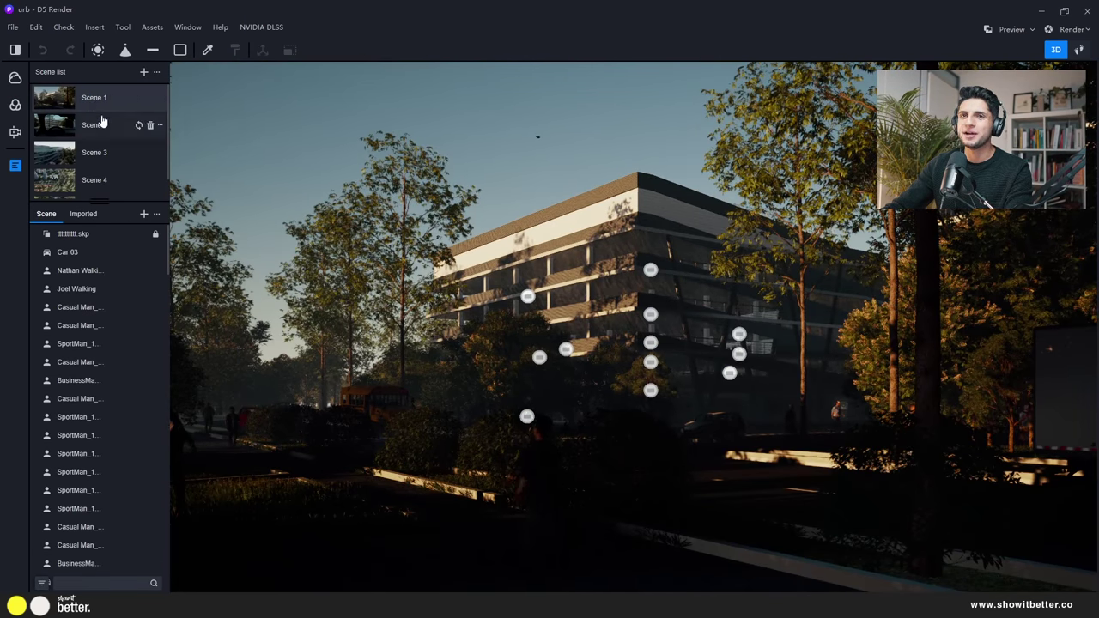
left_click(96, 125)
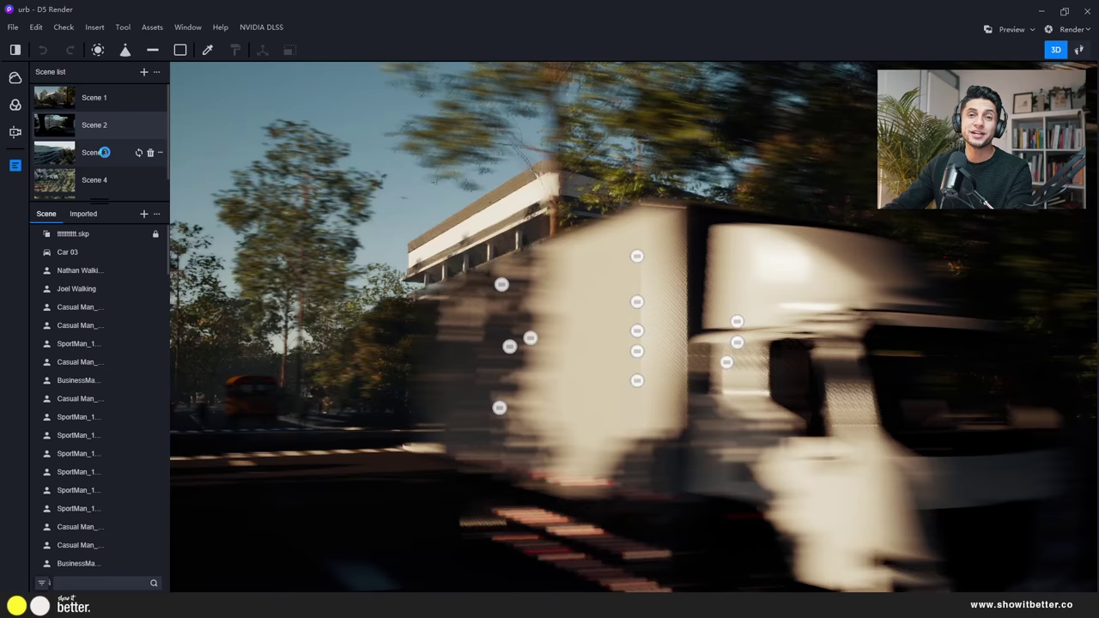
left_click(104, 152)
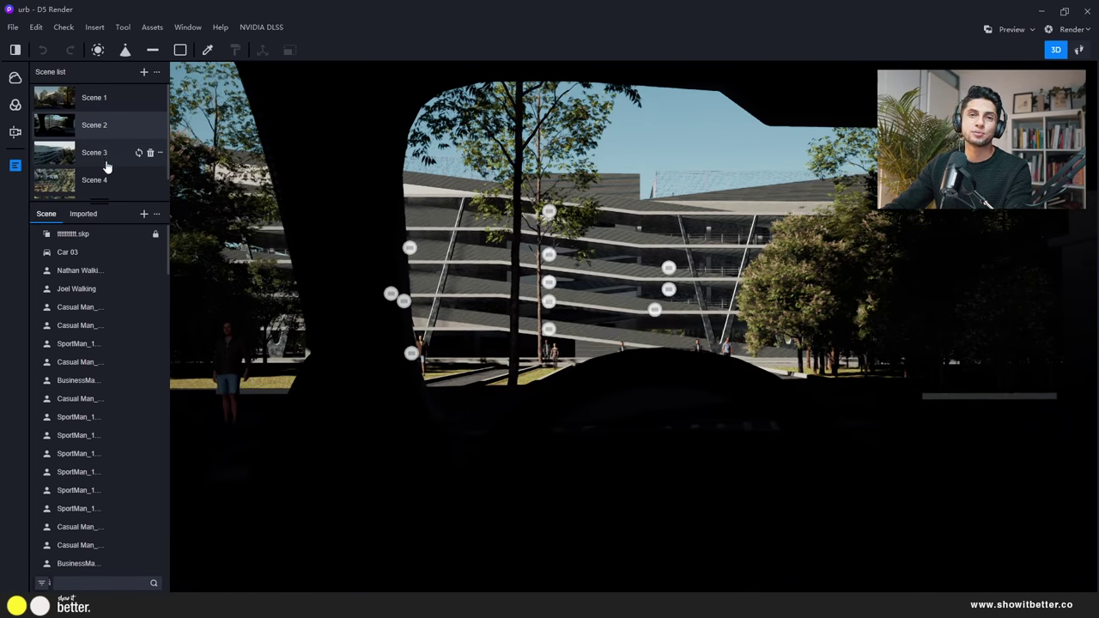
left_click(105, 153)
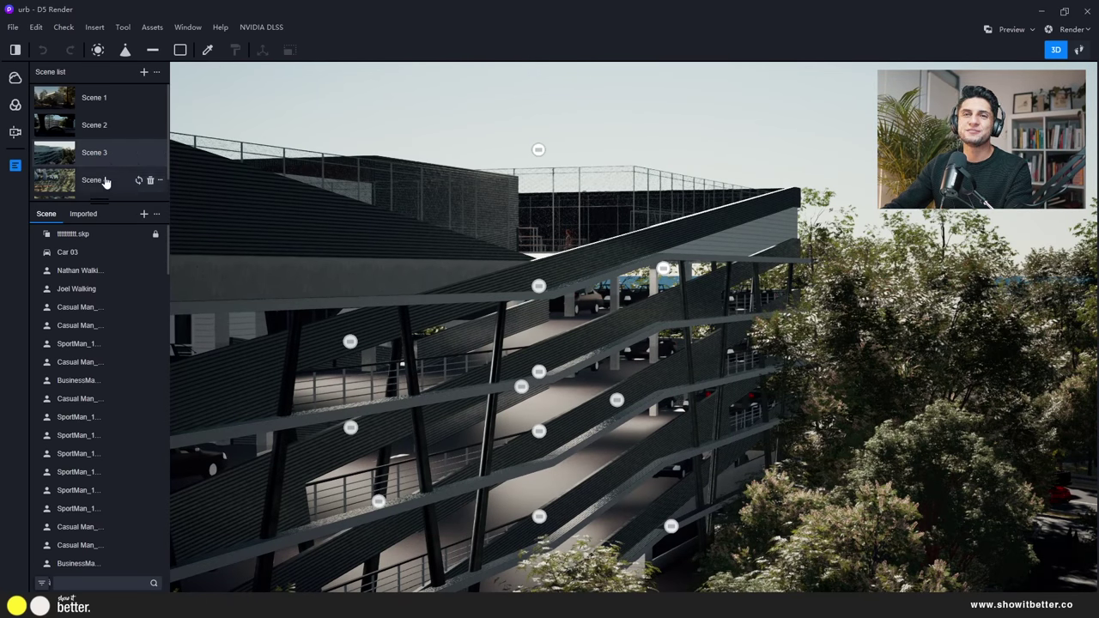
left_click(104, 184)
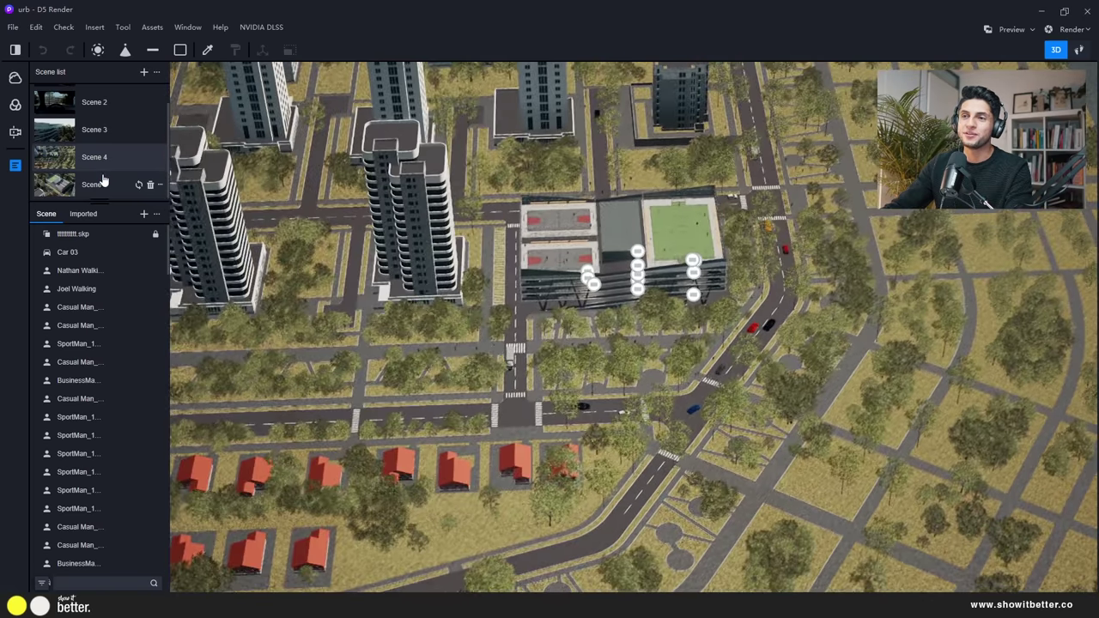
left_click(101, 180)
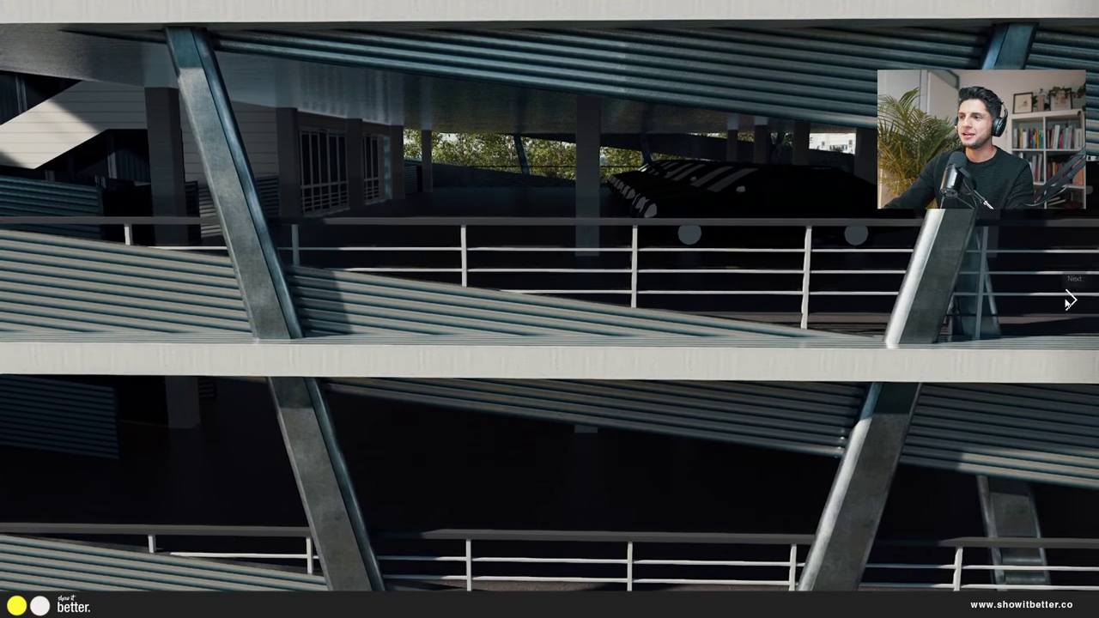
left_click(1070, 301)
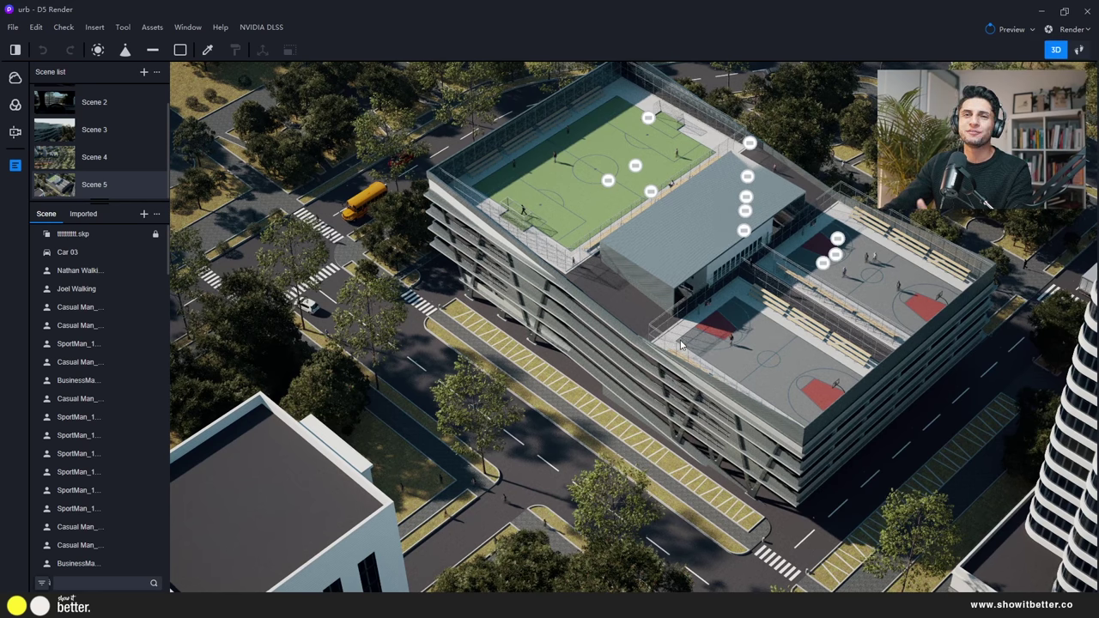
Enter video rendering and shoot two keyframes of the Scene 5 aerial view in Clip 1
right_click_drag(681, 345, 687, 340)
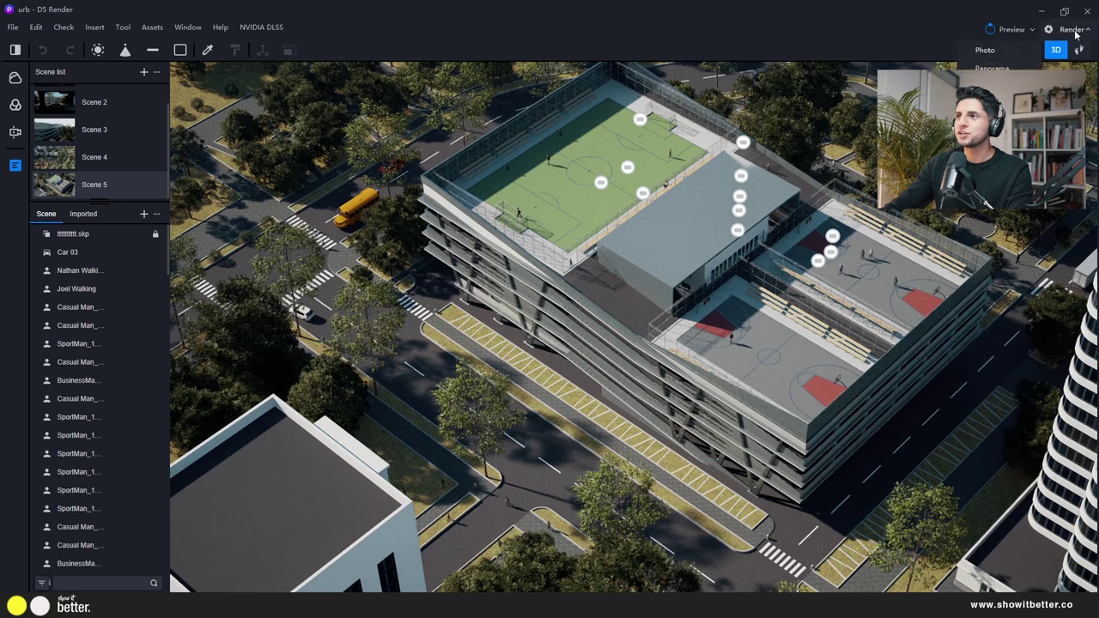
left_click(988, 86)
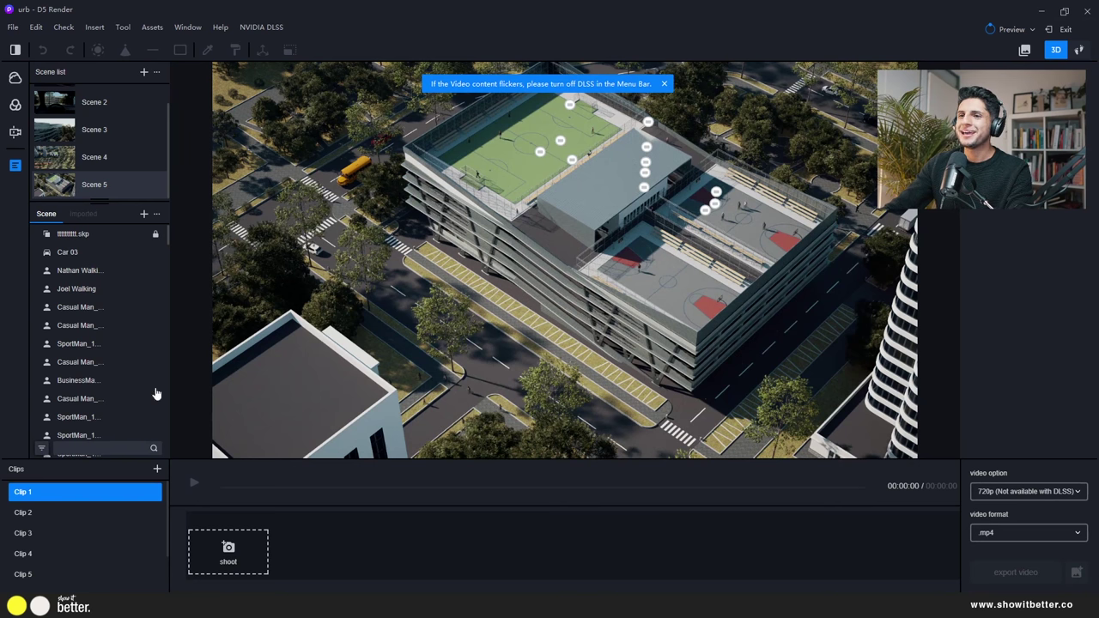
left_click(228, 552)
left_click(340, 551)
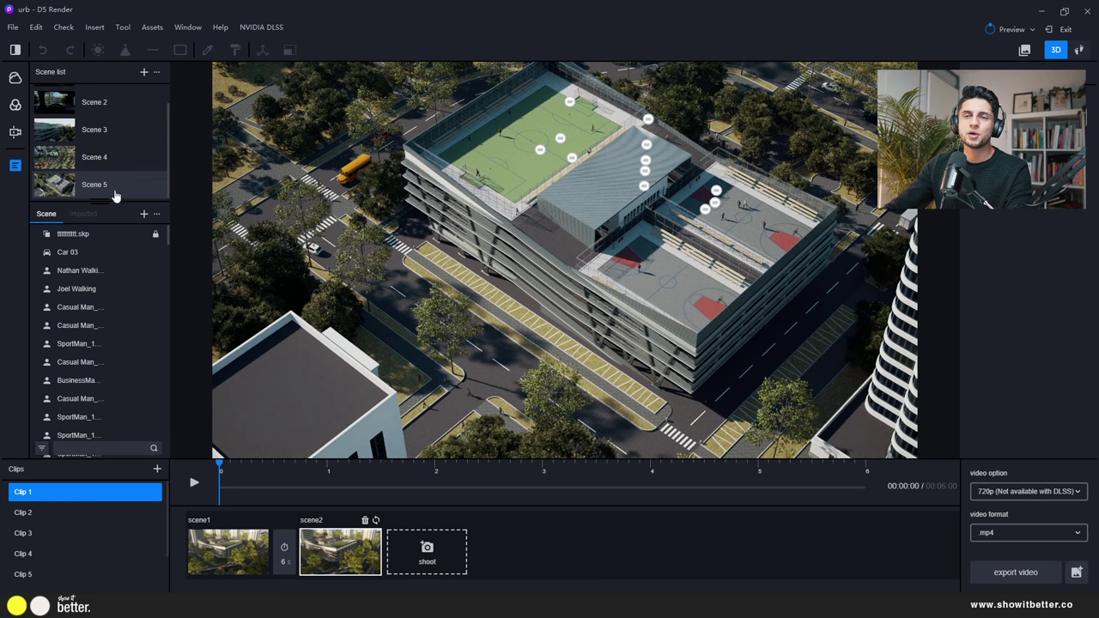
Add a new video clip with Scene 4 as its first keyframe and shoot a second keyframe closer to the sports building
left_click(99, 160)
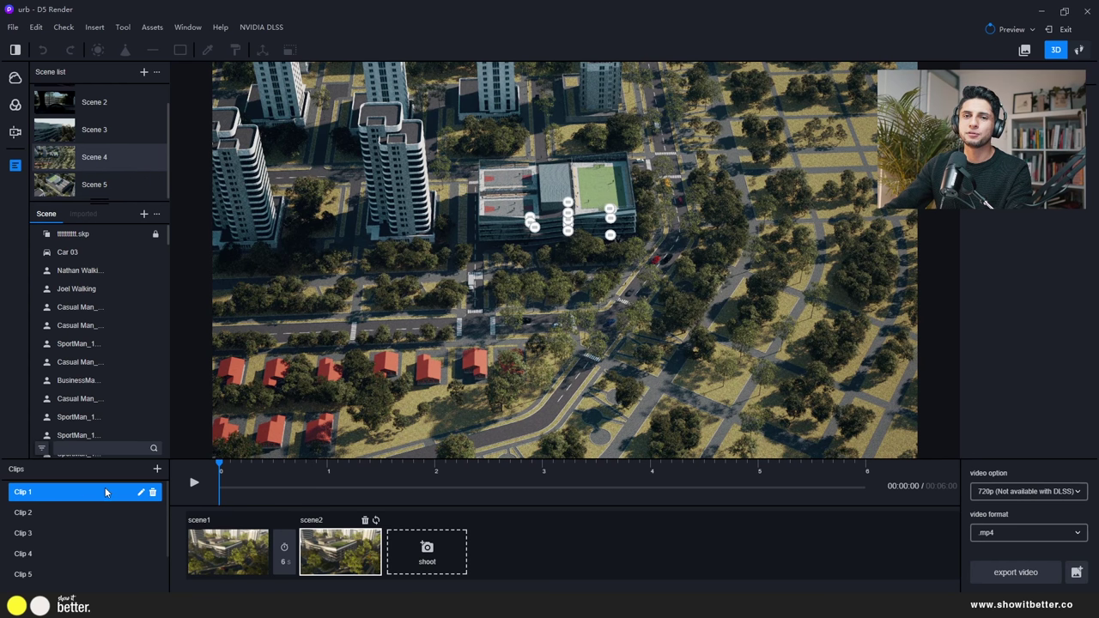
left_click(156, 469)
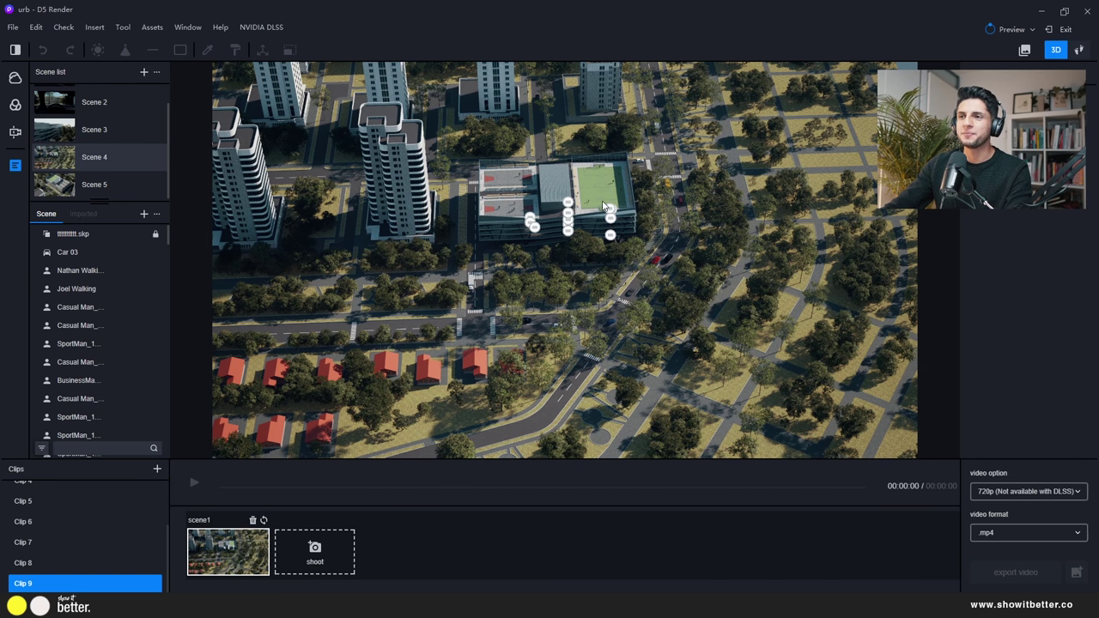
scroll(604, 206, "up", 5)
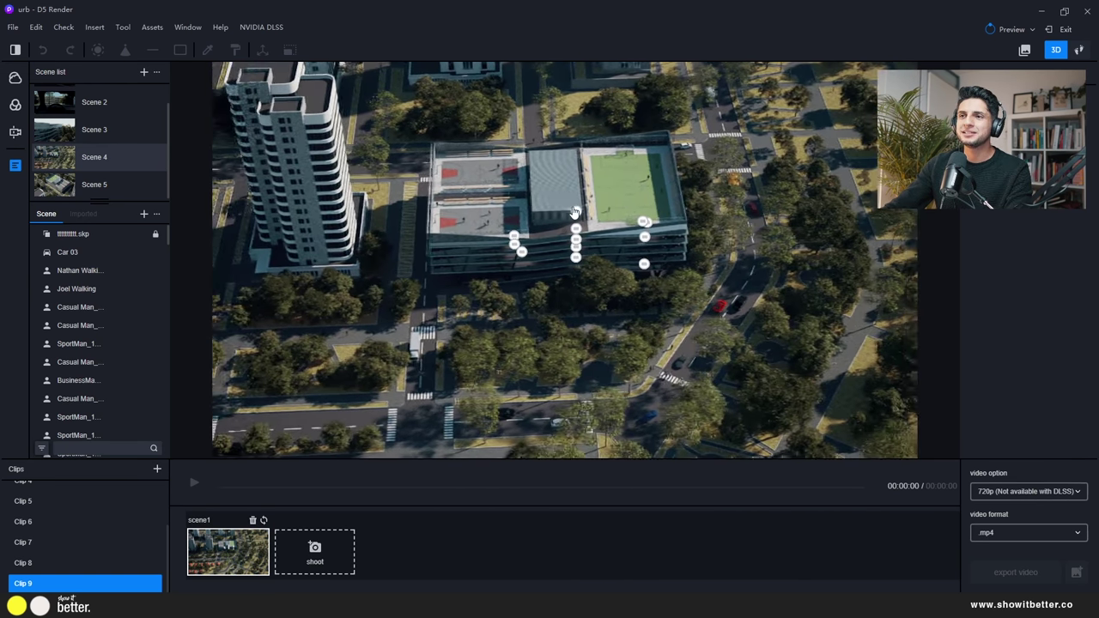
left_click(319, 561)
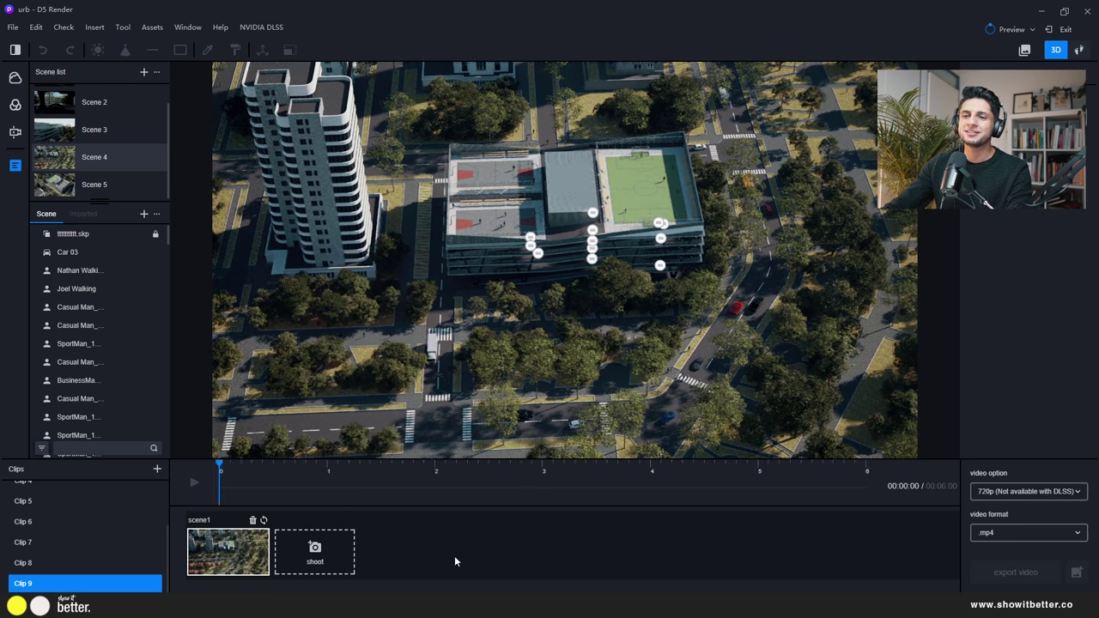
Preview the camera clip, then animate the sports car from its road position in the first keyframe to the lower crosswalk in the second
left_click(194, 485)
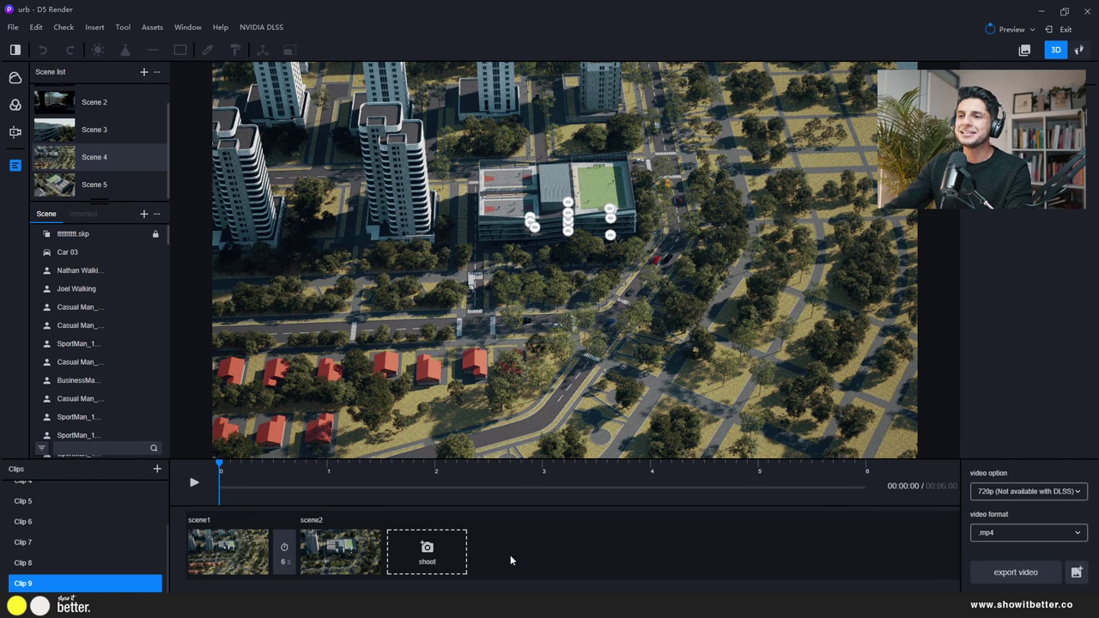
left_click(242, 559)
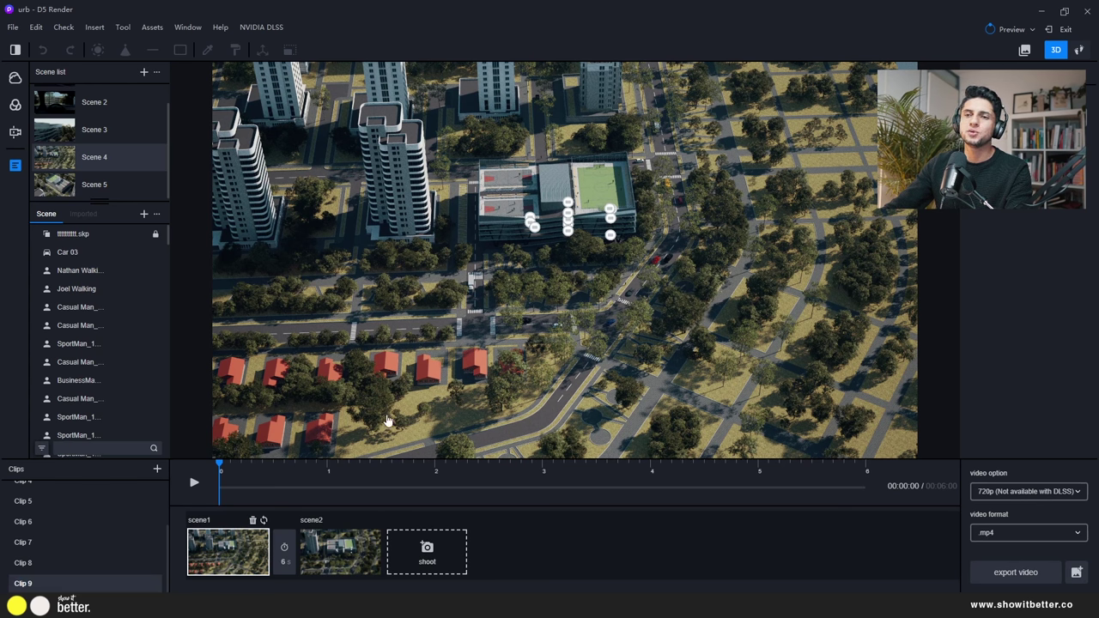
left_click(659, 262)
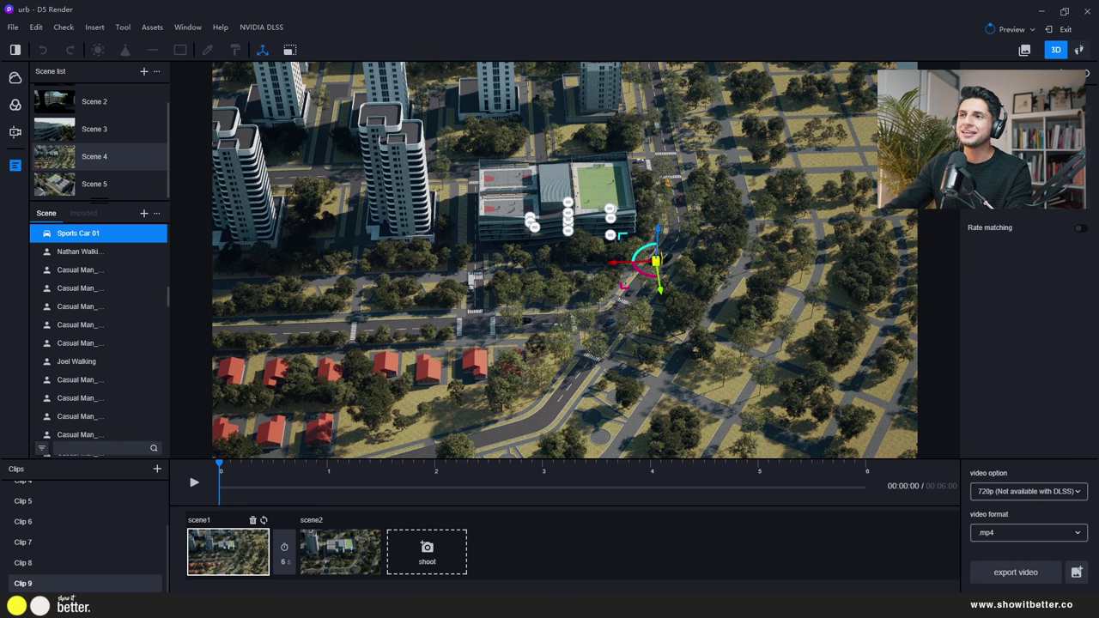
left_click(342, 556)
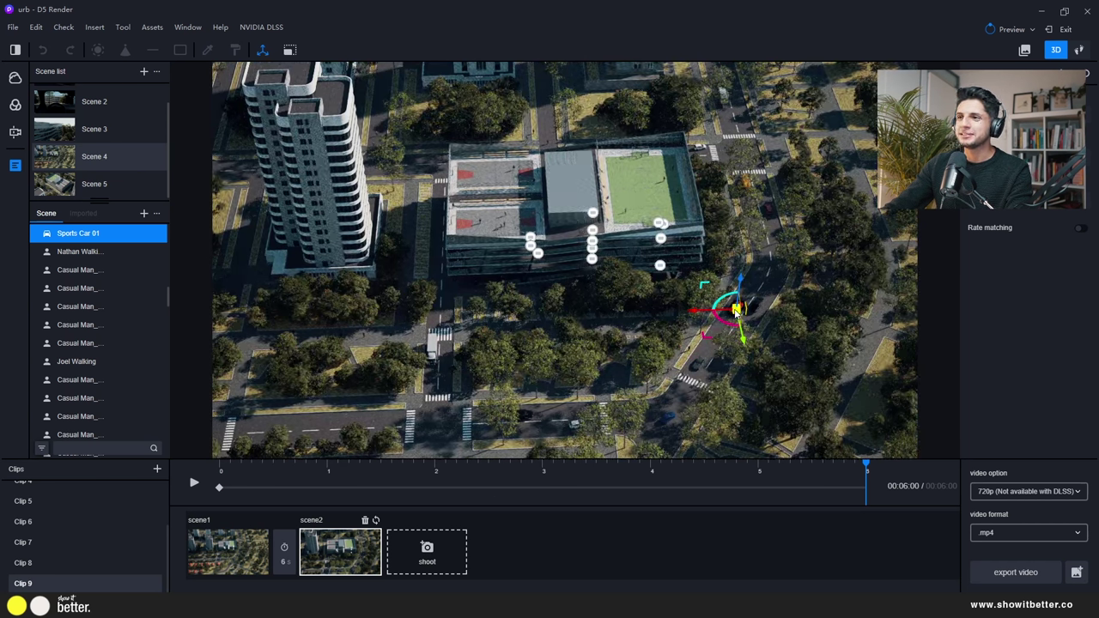
left_click_drag(739, 296, 694, 391)
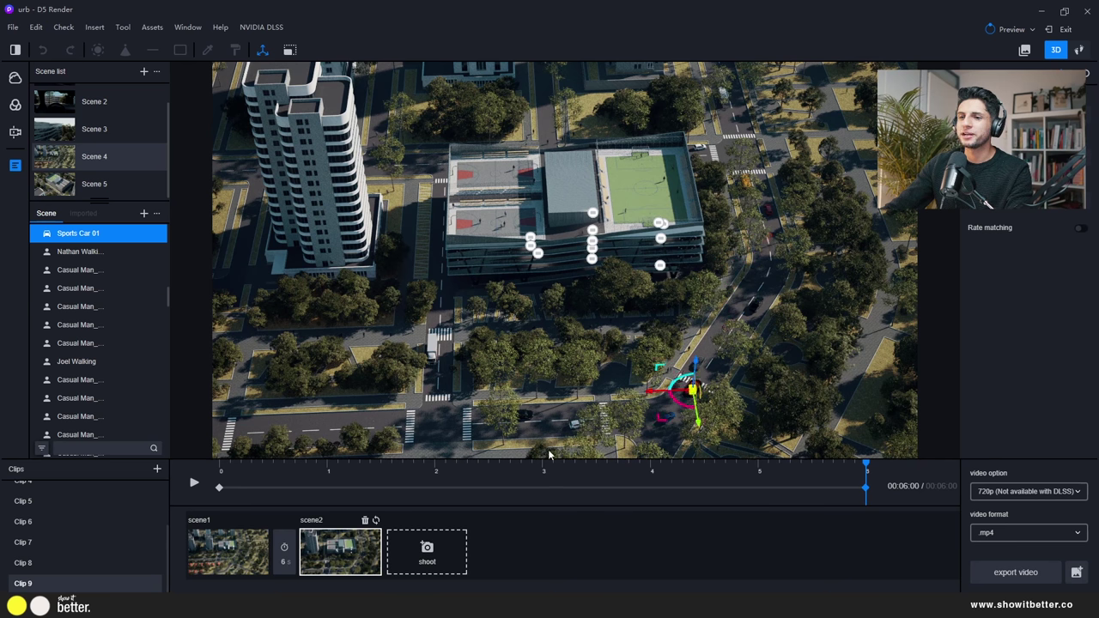
Play back the clip with the moving car and look over the video resolution options for export
left_click(194, 484)
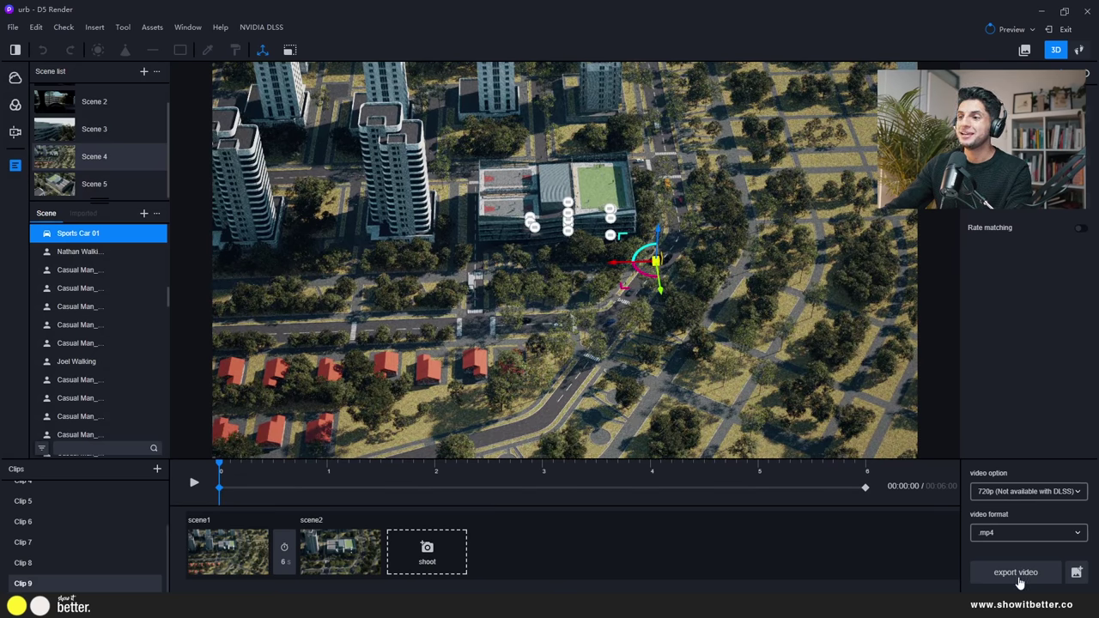
left_click(1012, 493)
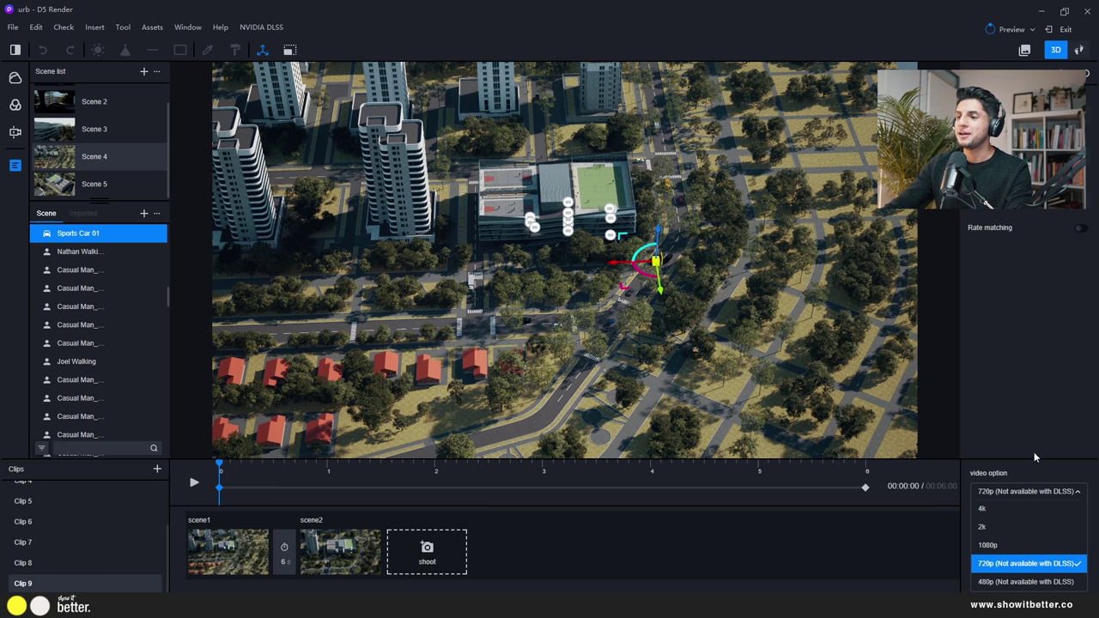
left_click(1047, 493)
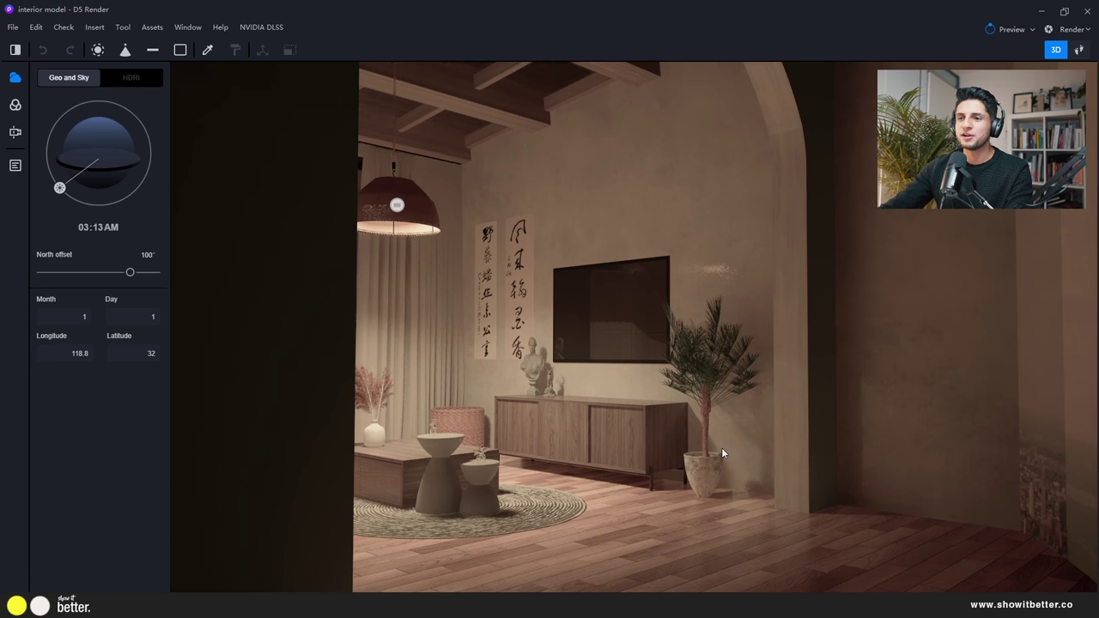
Walk around the living room of the interior model and examine its furniture, materials and warm night lighting
scroll(721, 453, "up", 3)
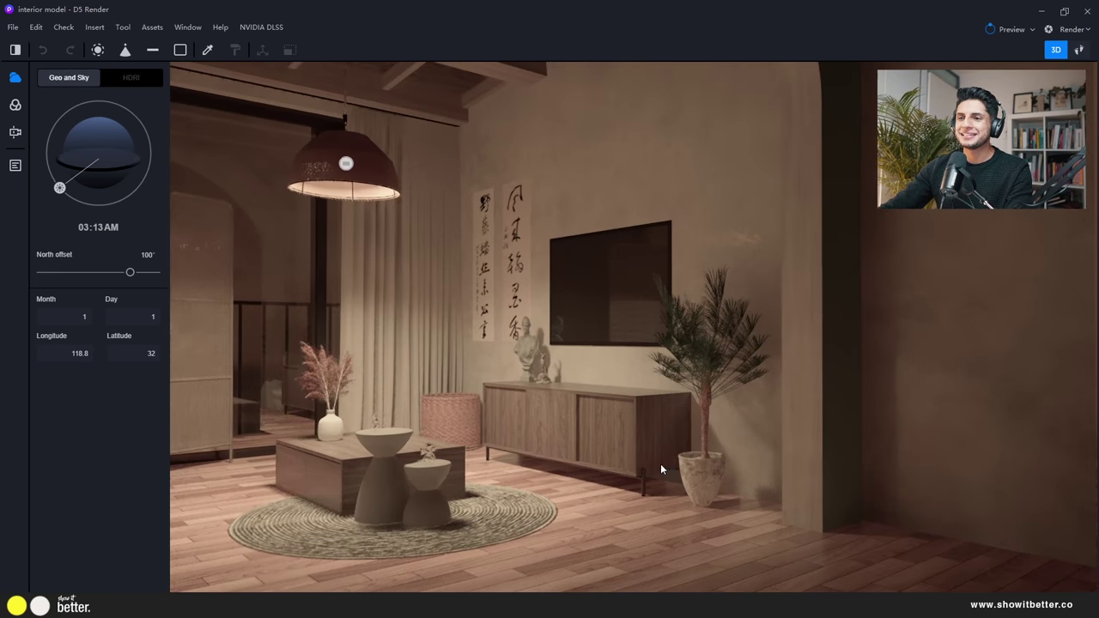
key("s")
key("a")
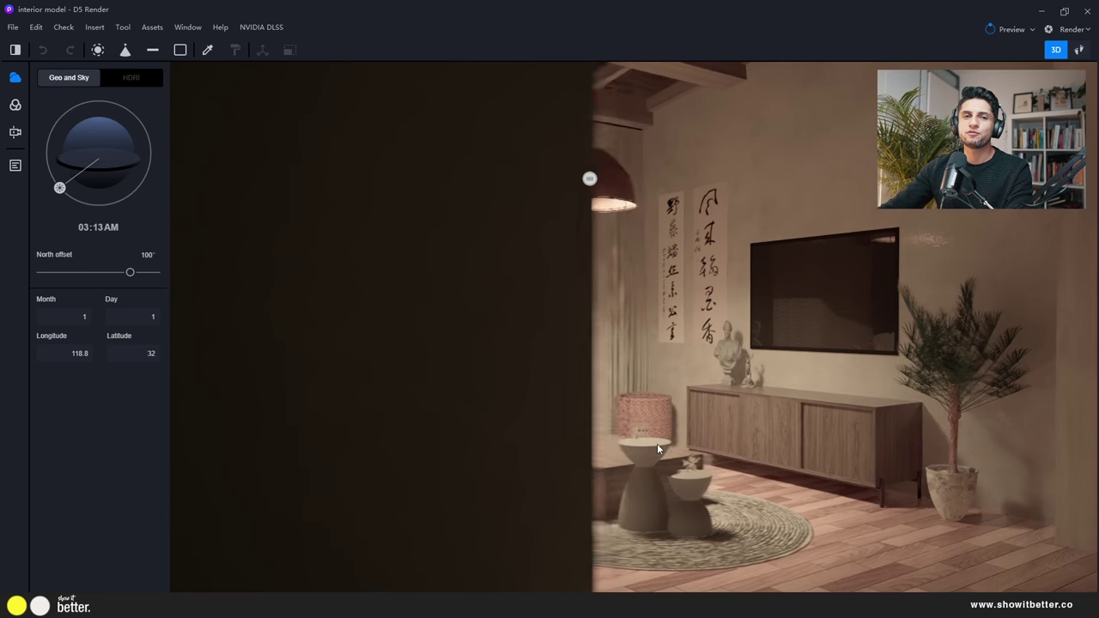
key("d")
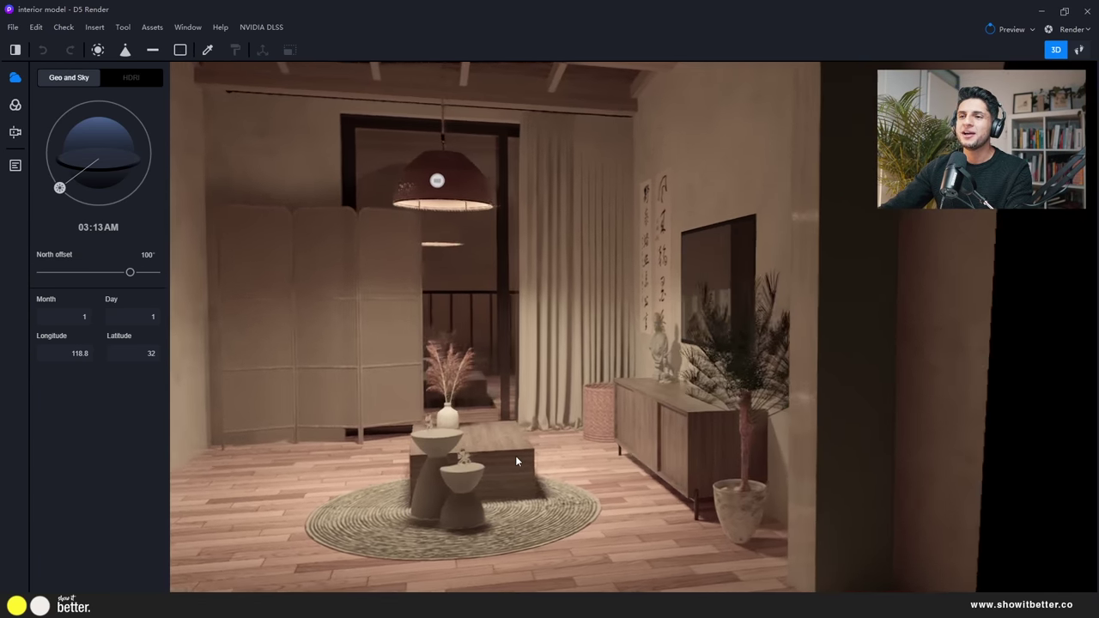
right_click_drag(516, 462, 621, 418)
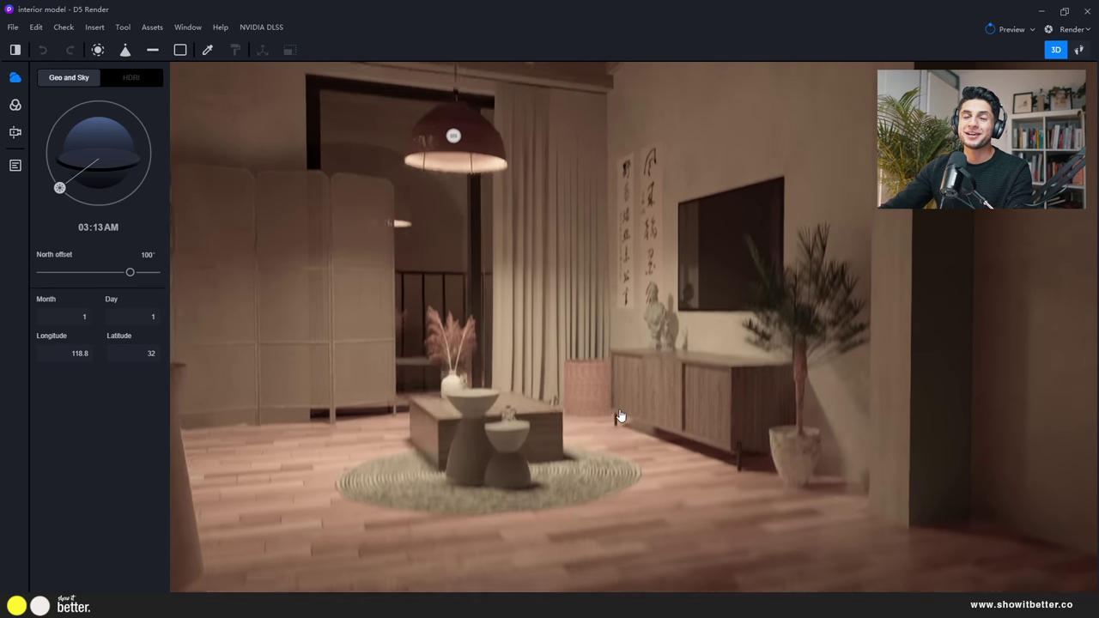
key("w")
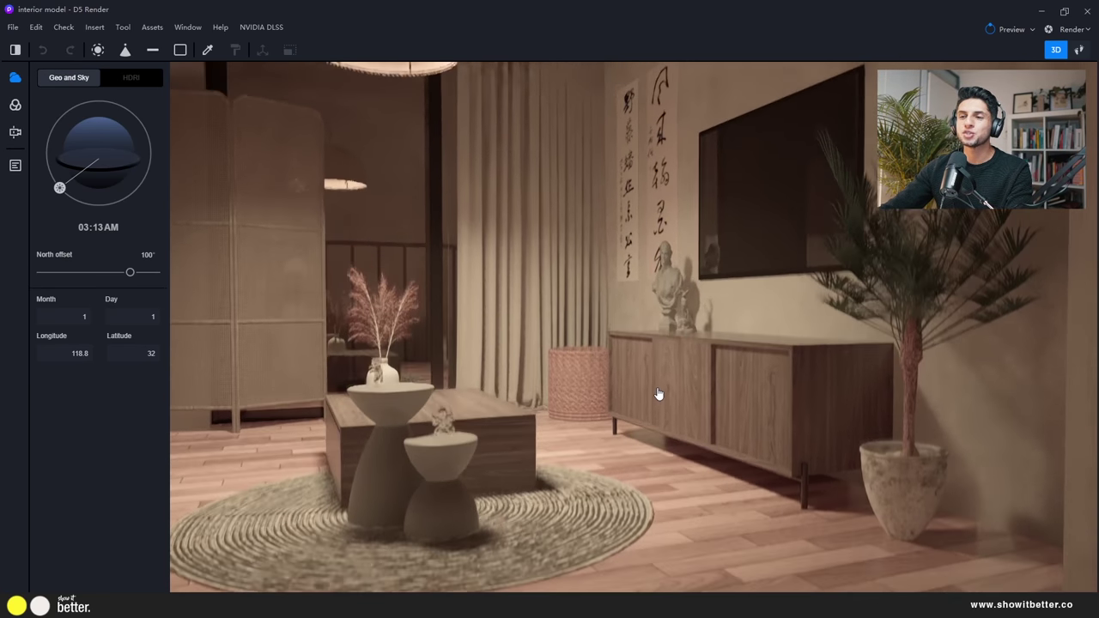
key("w")
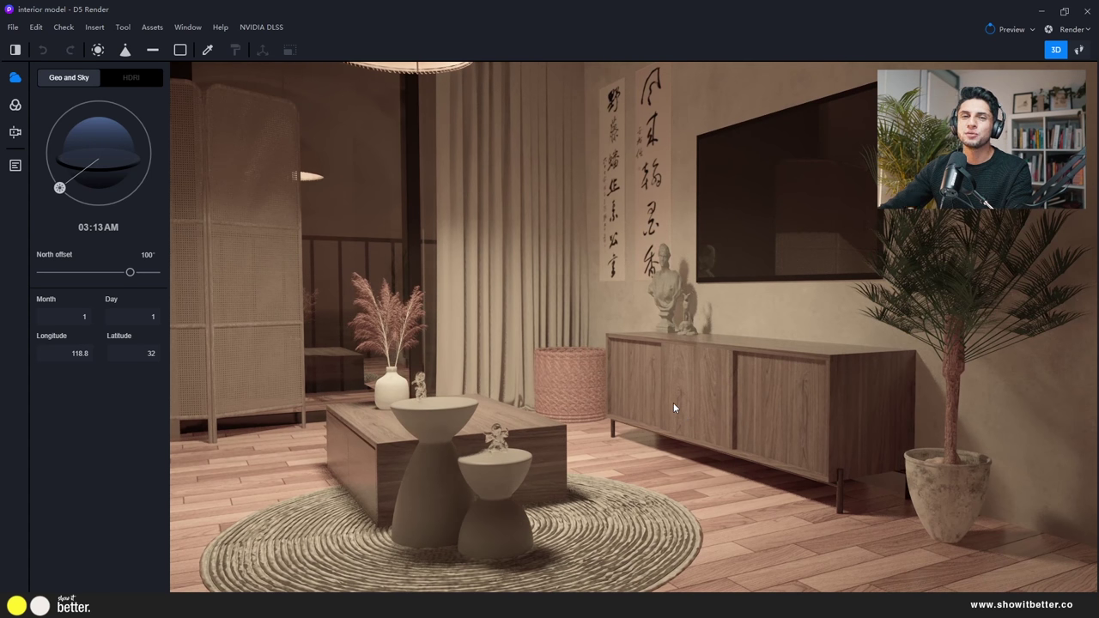
scroll(614, 412, "down", 3)
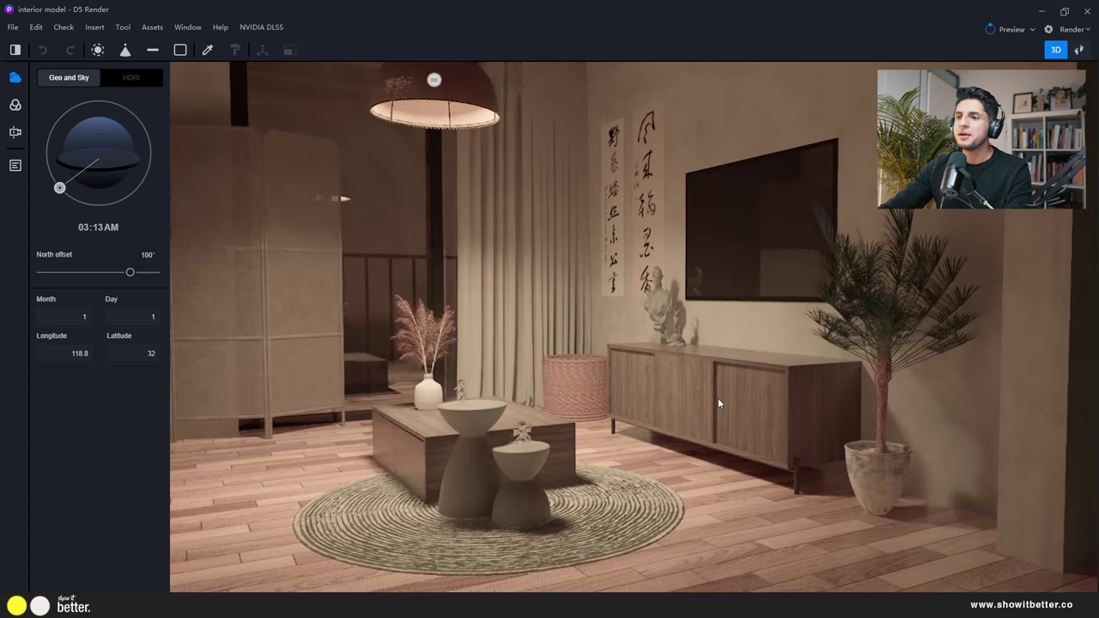
middle_click_drag(718, 397, 569, 402)
scroll(665, 406, "up", 2)
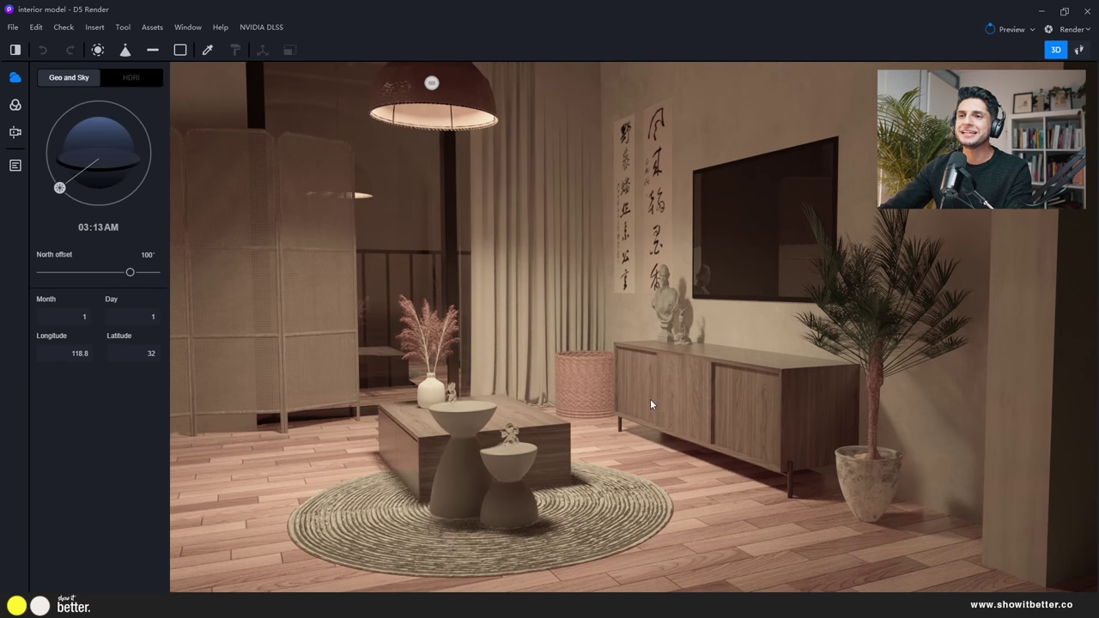
Select the rectangular light inside the pendant lamp and reduce its brightness to 0
middle_click_drag(524, 248, 518, 84)
scroll(524, 86, "up", 6)
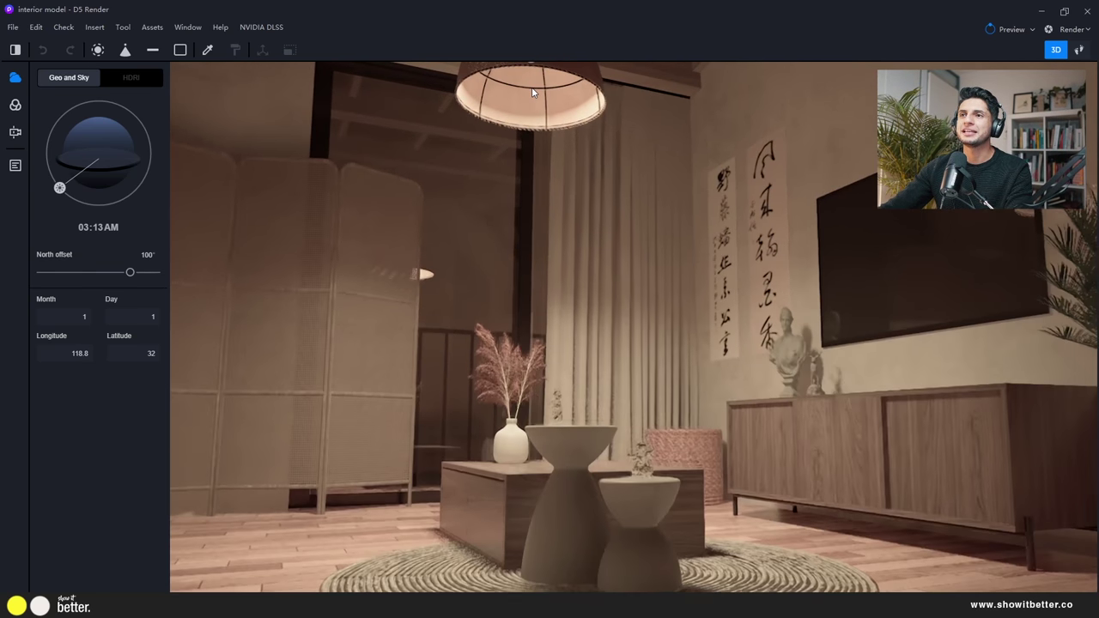
scroll(545, 62, "up", 2)
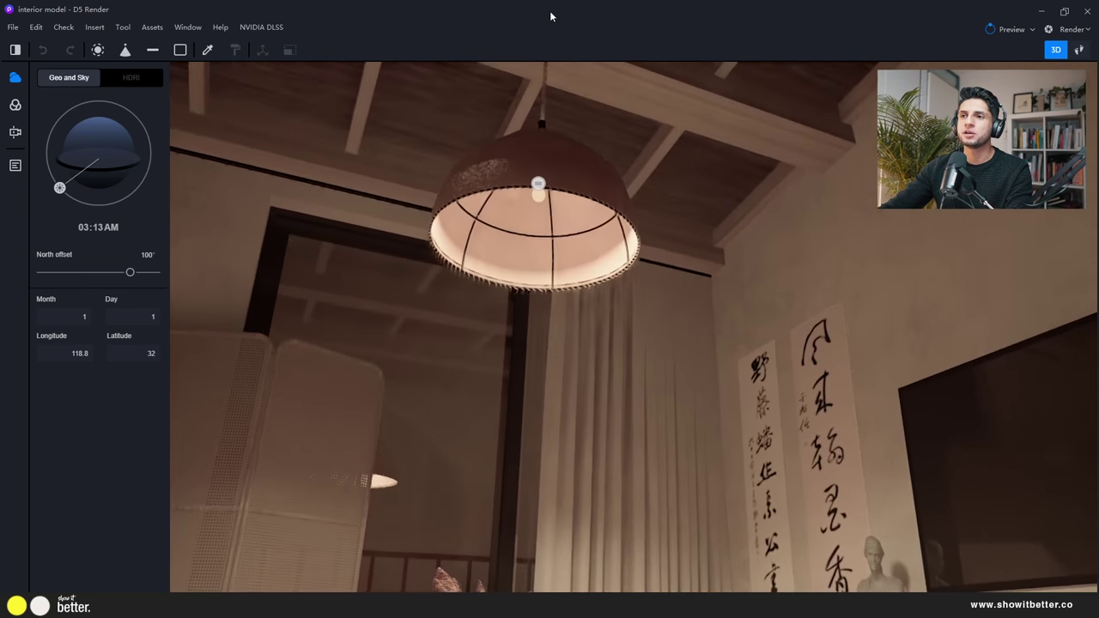
left_click(538, 186)
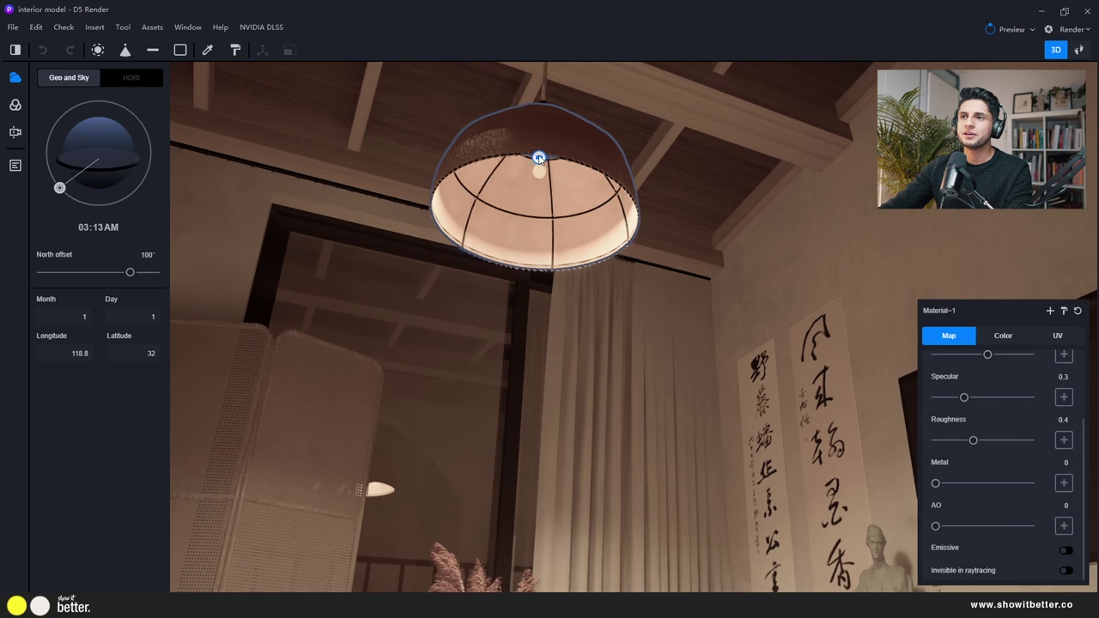
scroll(710, 326, "down", 5)
scroll(682, 326, "down", 5)
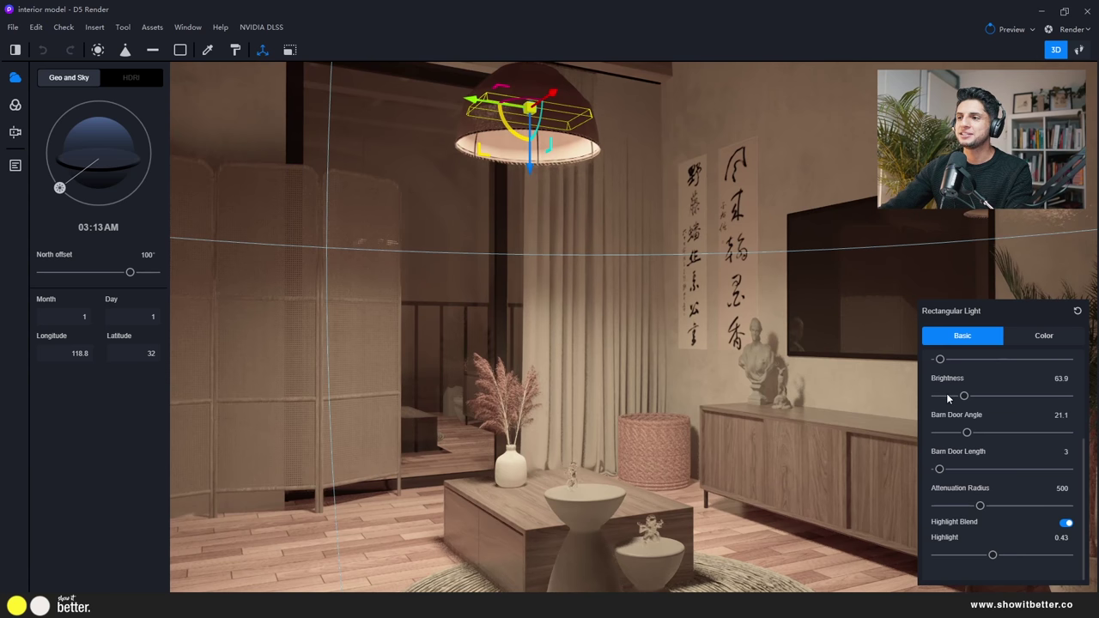
left_click_drag(948, 398, 936, 396)
right_click_drag(602, 426, 681, 427)
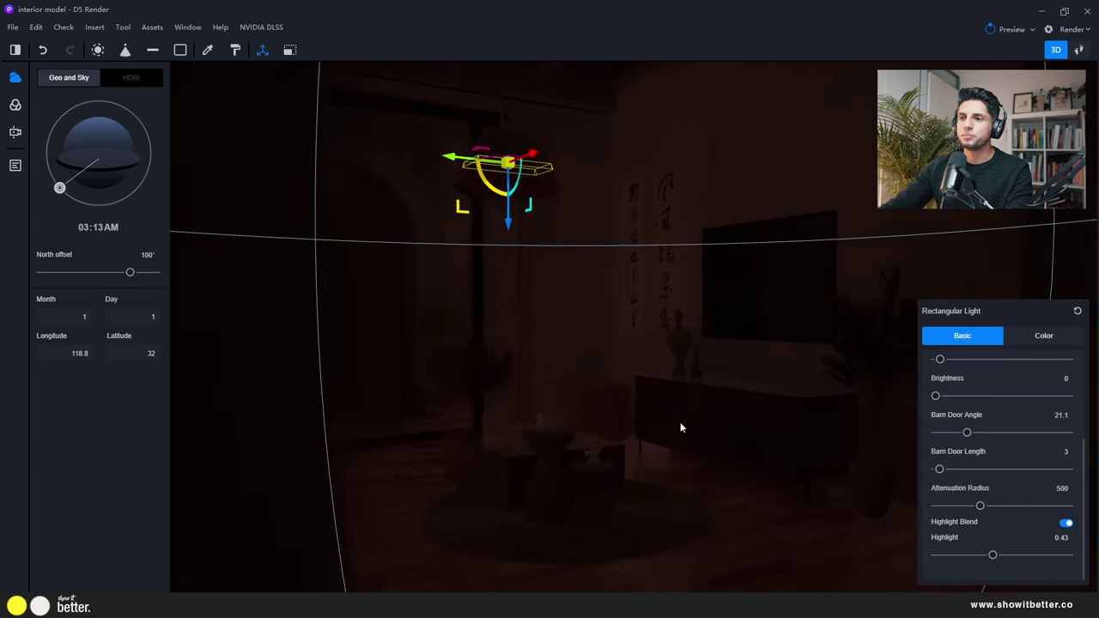
Raise the pendant lamp light's brightness to 209.2 and look over the lit room
left_click_drag(964, 398, 1028, 396)
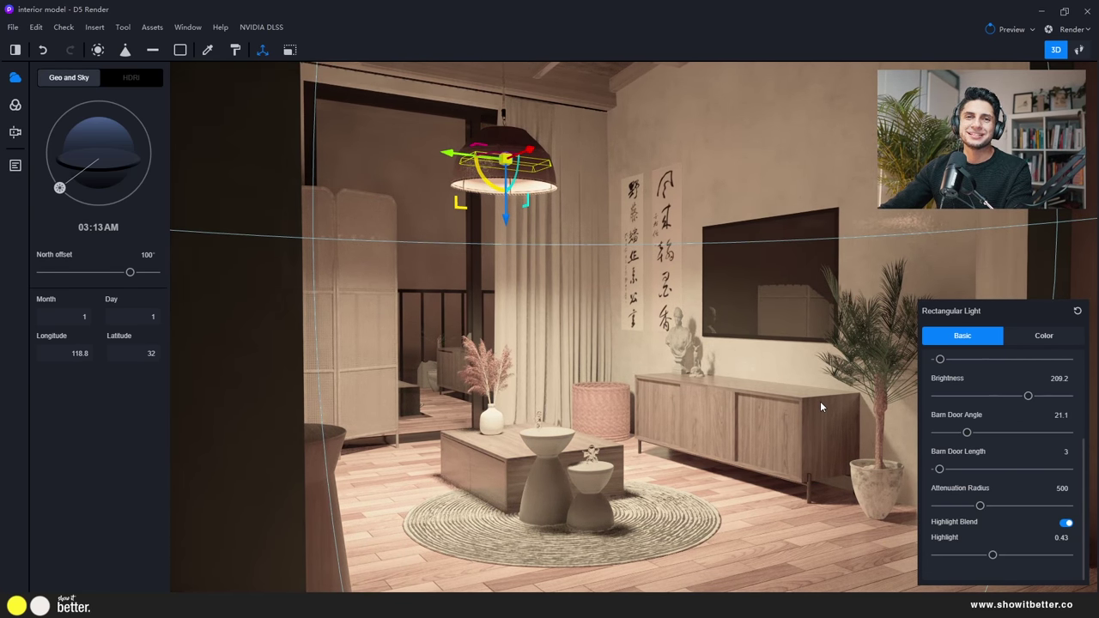
right_click_drag(677, 394, 522, 462)
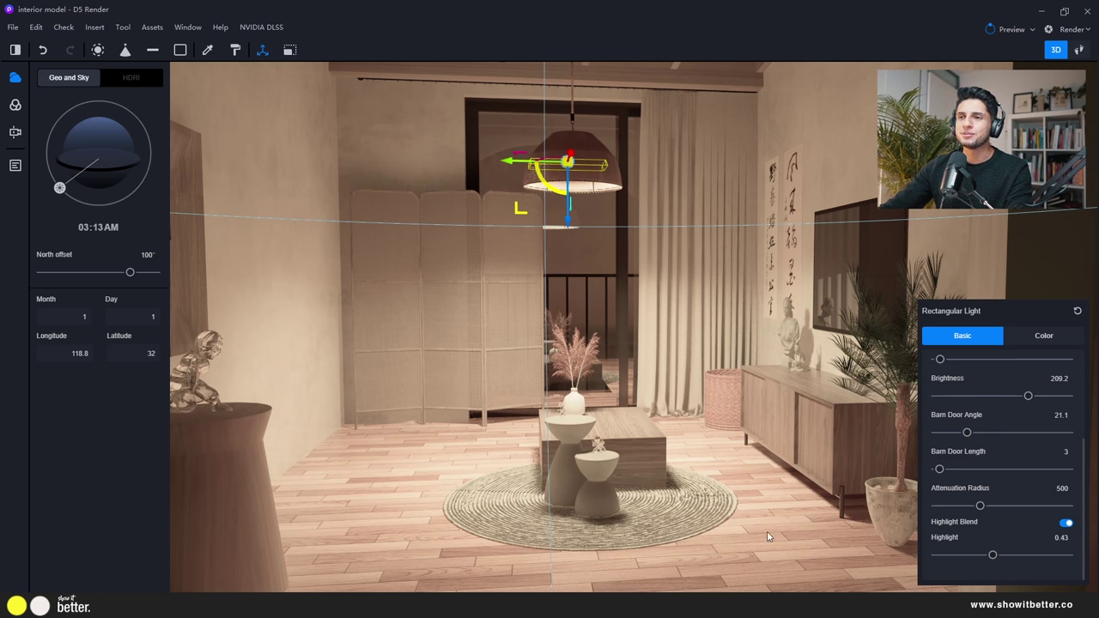
middle_click_drag(768, 537, 777, 456)
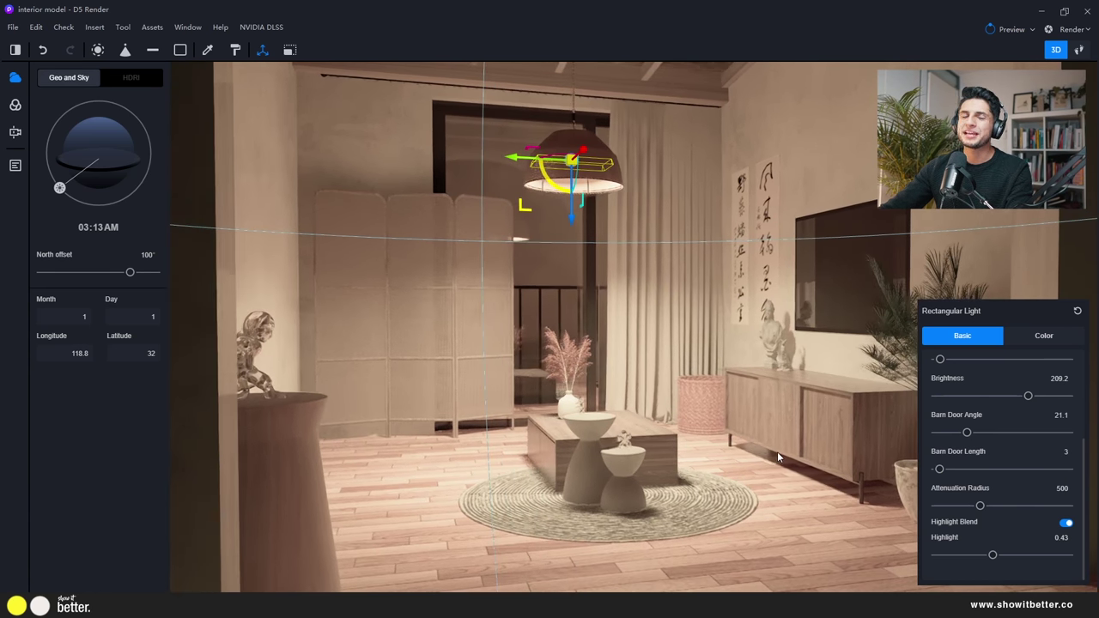